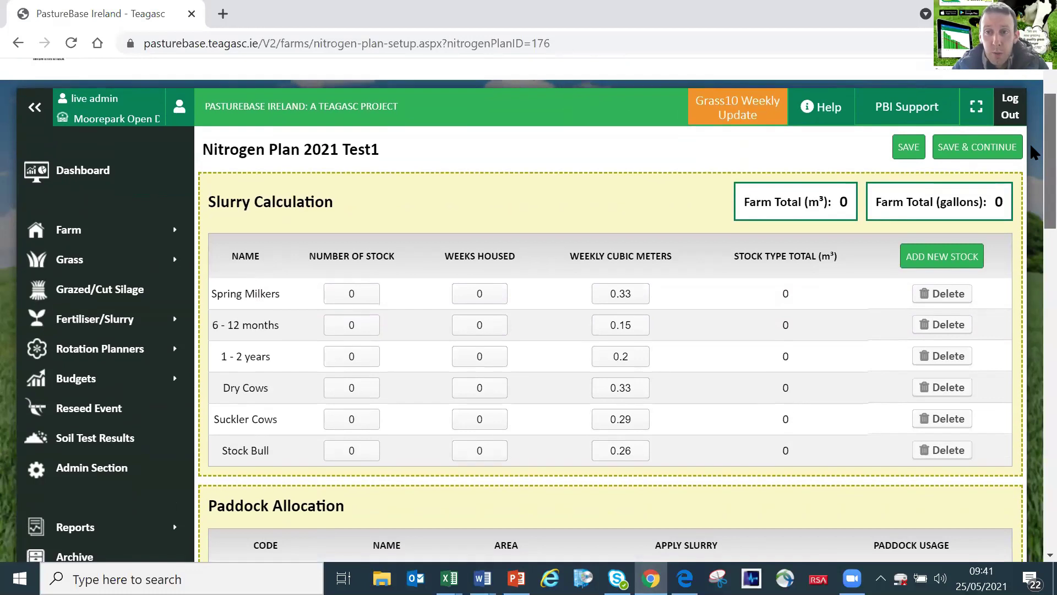
# - Look over the Slurry Calculation and Paddock Allocation sections of the nitrogen plan
pyautogui.scroll(-1, 1032, 151)
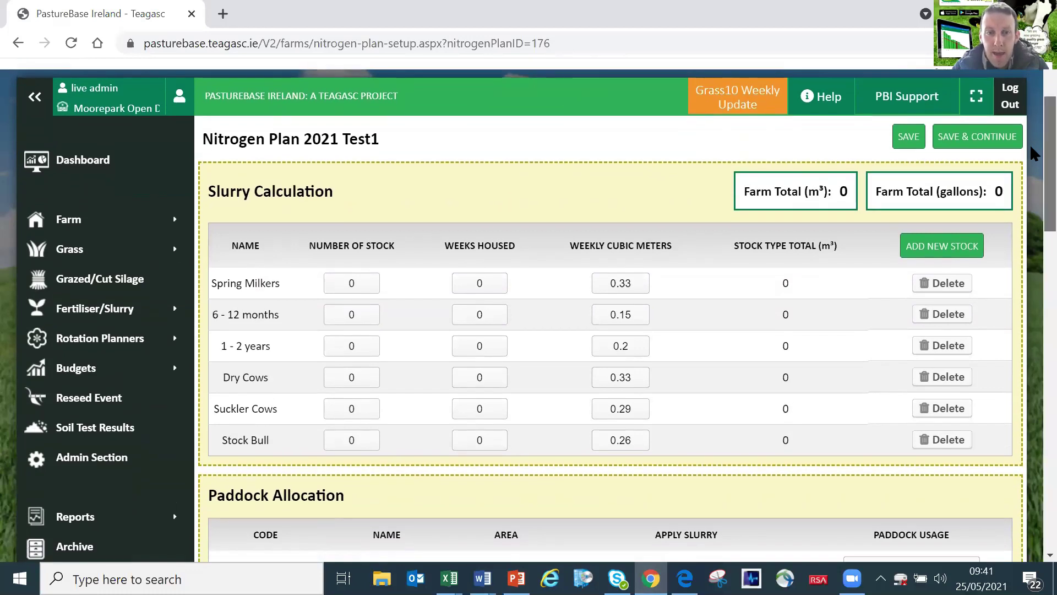
pyautogui.scroll(-1, 1031, 147)
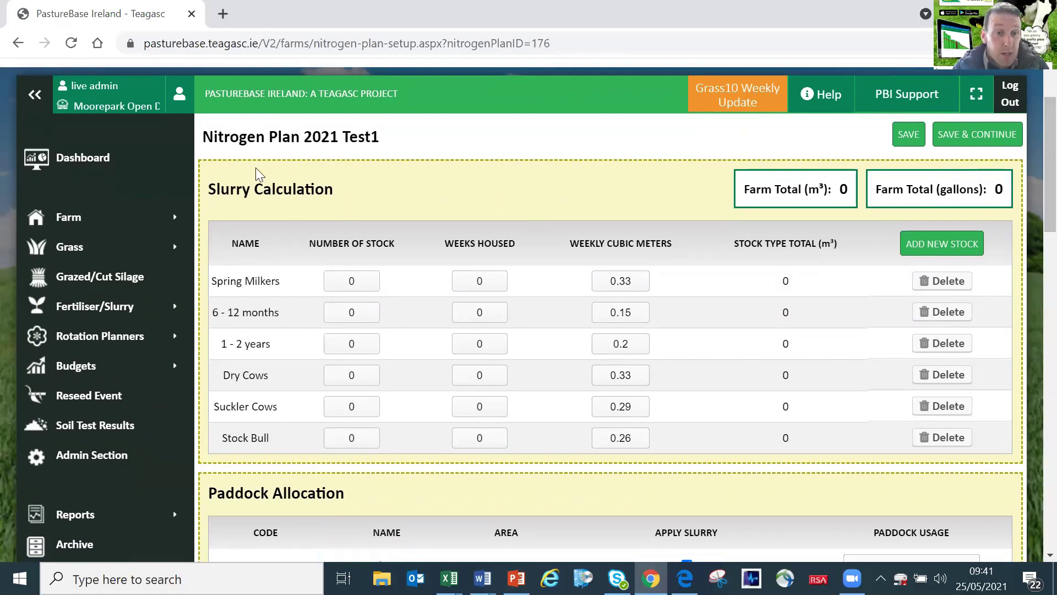
pyautogui.moveTo(208, 192); pyautogui.dragTo(349, 193)
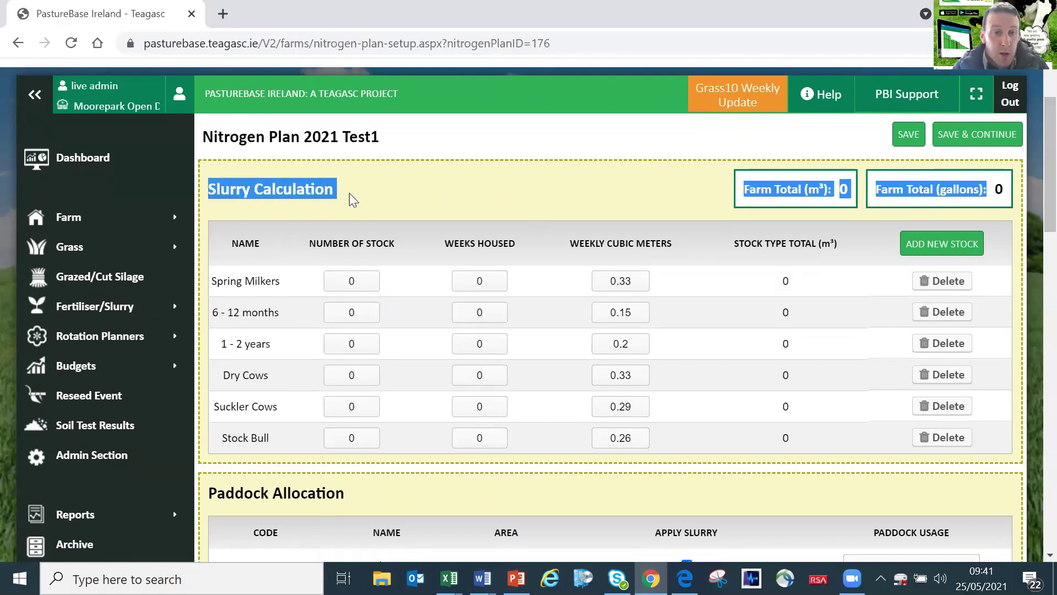
pyautogui.click(350, 193)
pyautogui.scroll(-6, 267, 175)
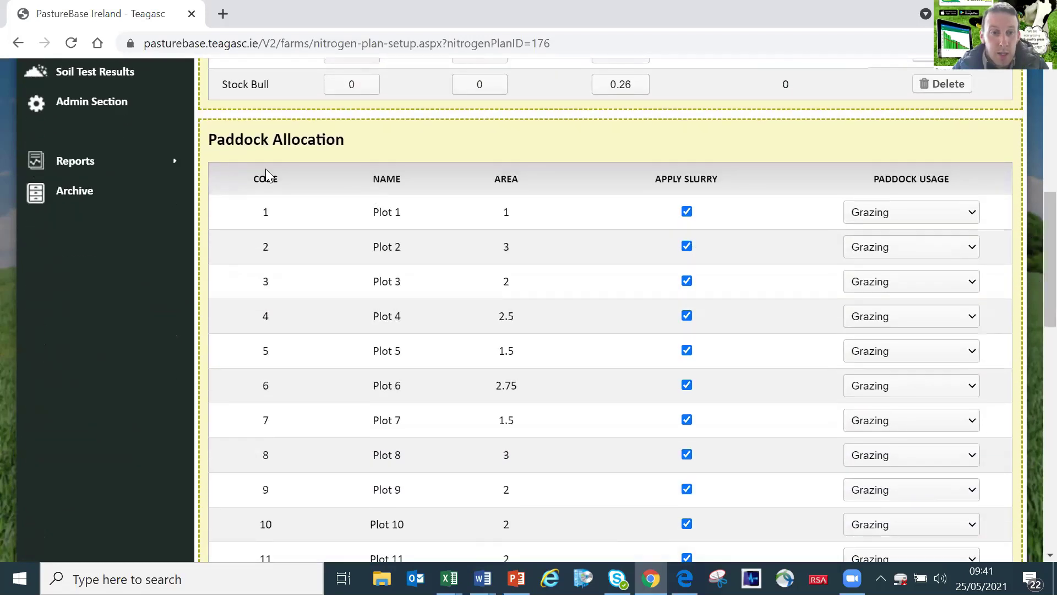
pyautogui.moveTo(208, 140); pyautogui.dragTo(347, 142)
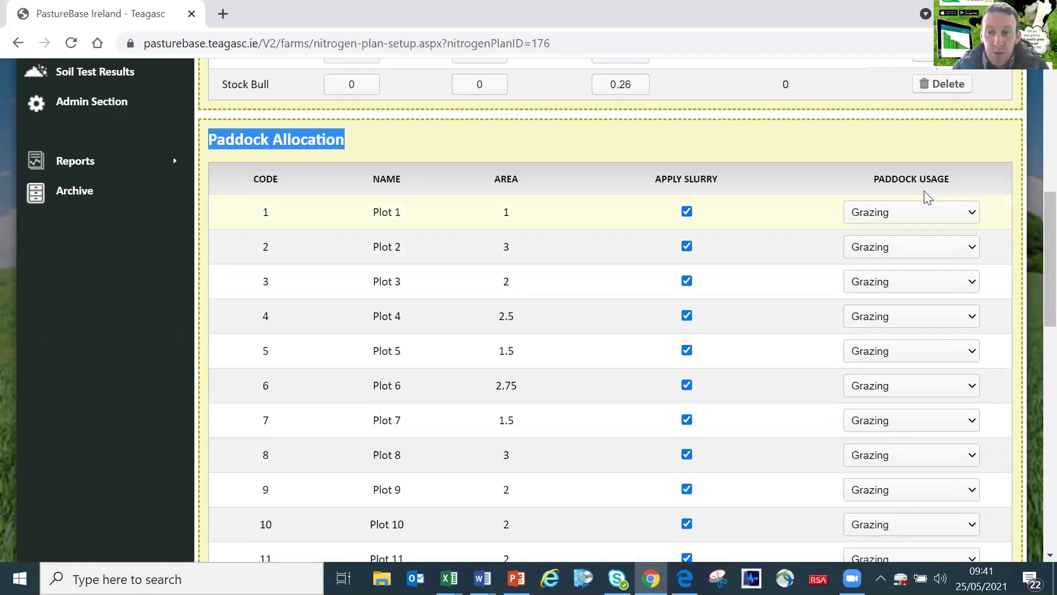
# - In the slurry calculation, set Spring Milkers to 105 stock and 16 weeks housed
pyautogui.moveTo(1033, 268); pyautogui.dragTo(1030, 135)
pyautogui.click(377, 249)
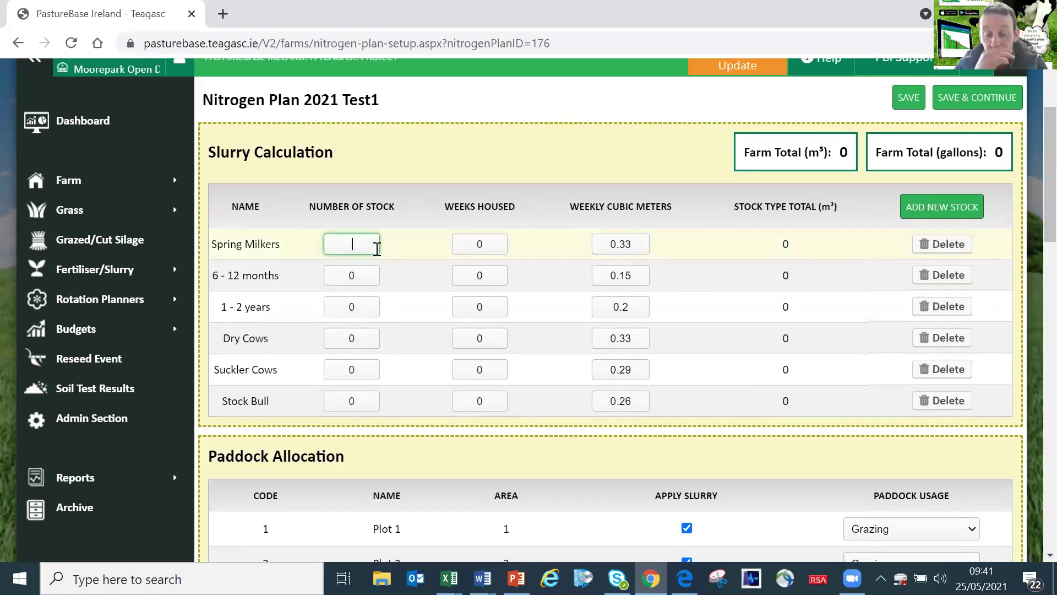
pyautogui.write('105')
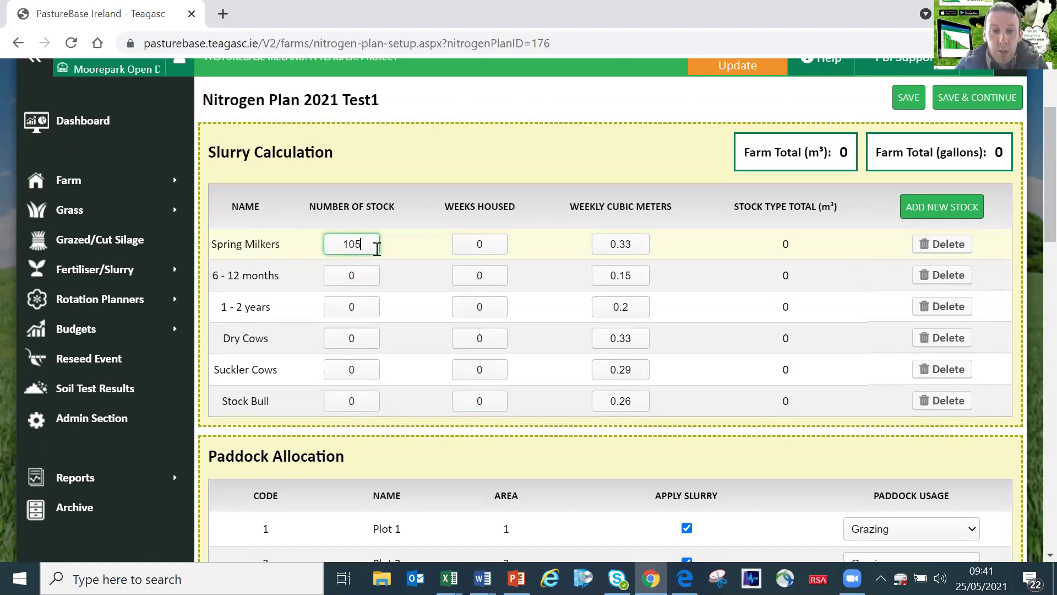
pyautogui.click(497, 246)
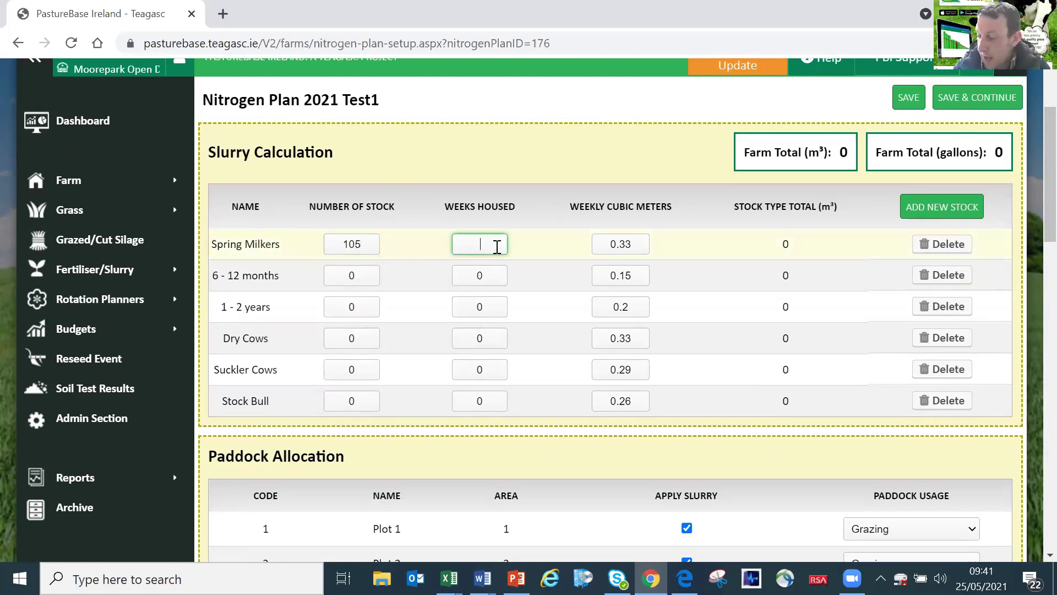
pyautogui.write('16')
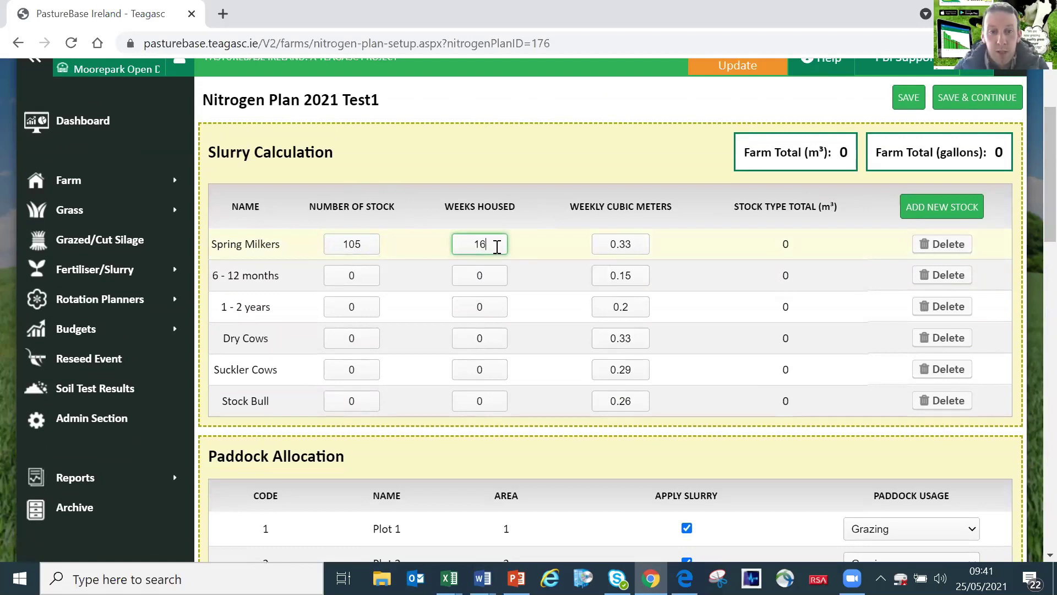
# - Set the 6 - 12 months stock group to 25 animals and 20 weeks housed
pyautogui.click(365, 276)
pyautogui.write('25')
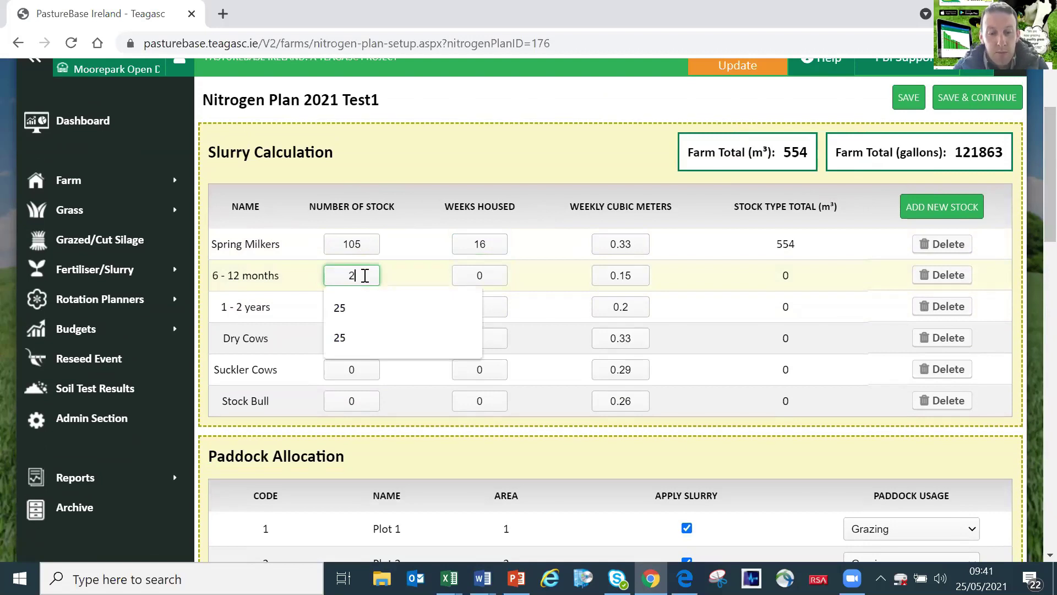
pyautogui.click(485, 275)
pyautogui.write('20')
# - Set the 1 - 2 years stock group to 25 animals and 16 weeks housed
pyautogui.click(365, 306)
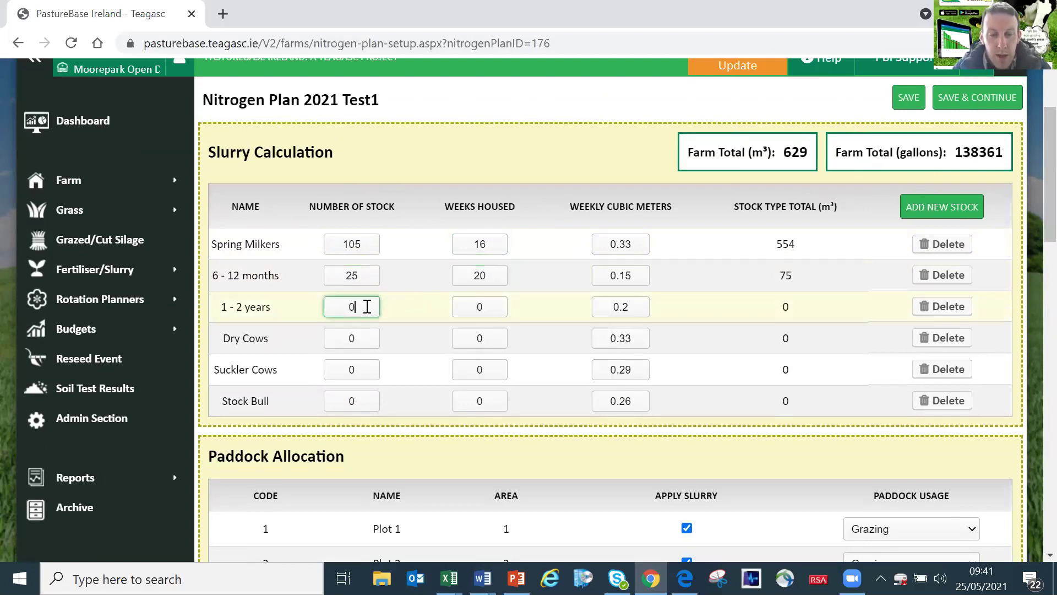
pyautogui.write('25')
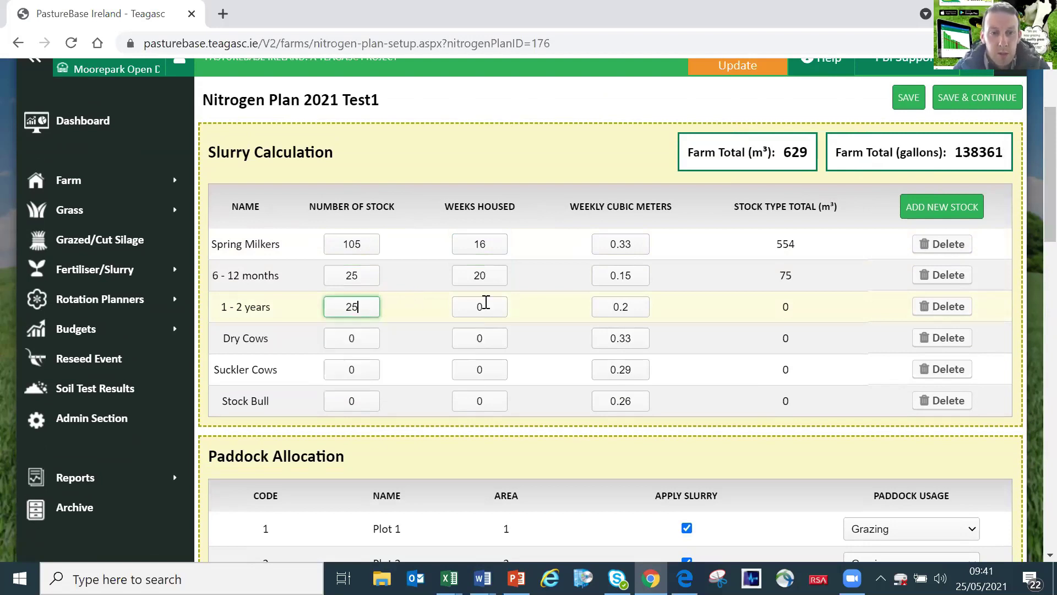
pyautogui.click(499, 307)
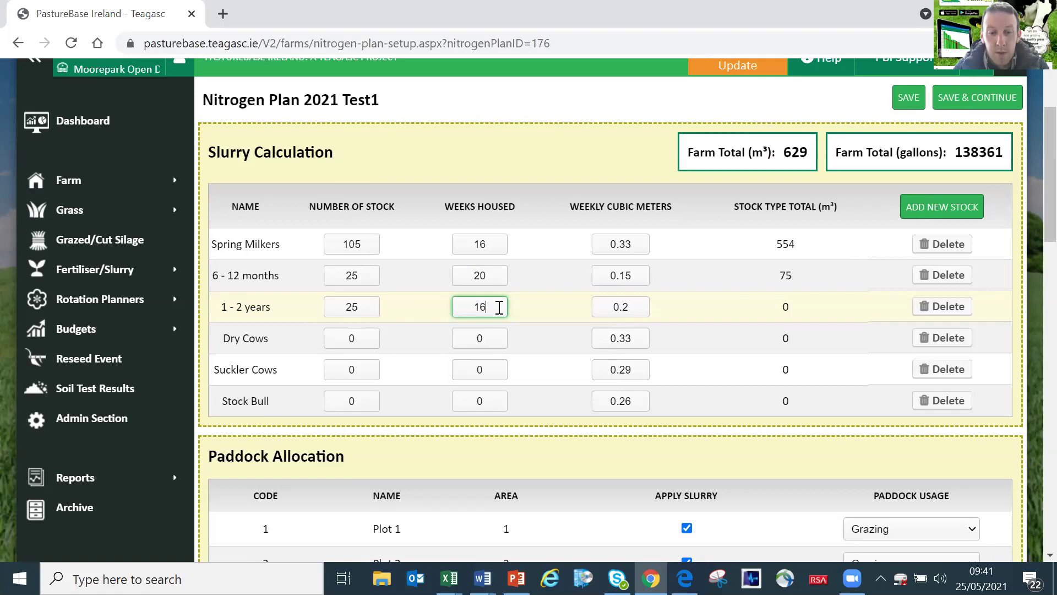
pyautogui.click(566, 354)
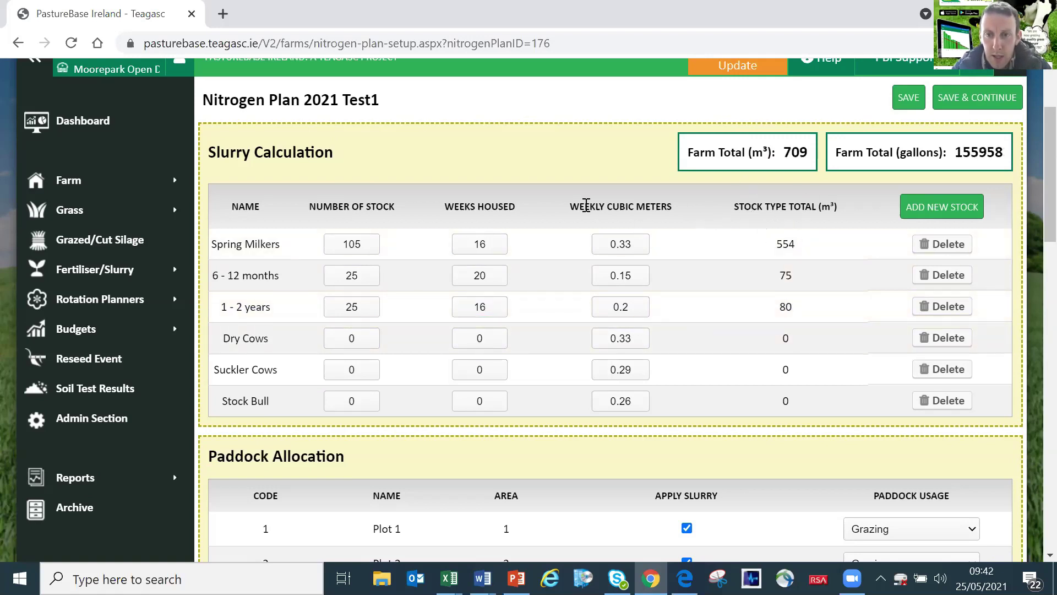
# - Delete the Dry Cows and Suckler Cows rows from the slurry calculation
pyautogui.moveTo(569, 209); pyautogui.dragTo(664, 210)
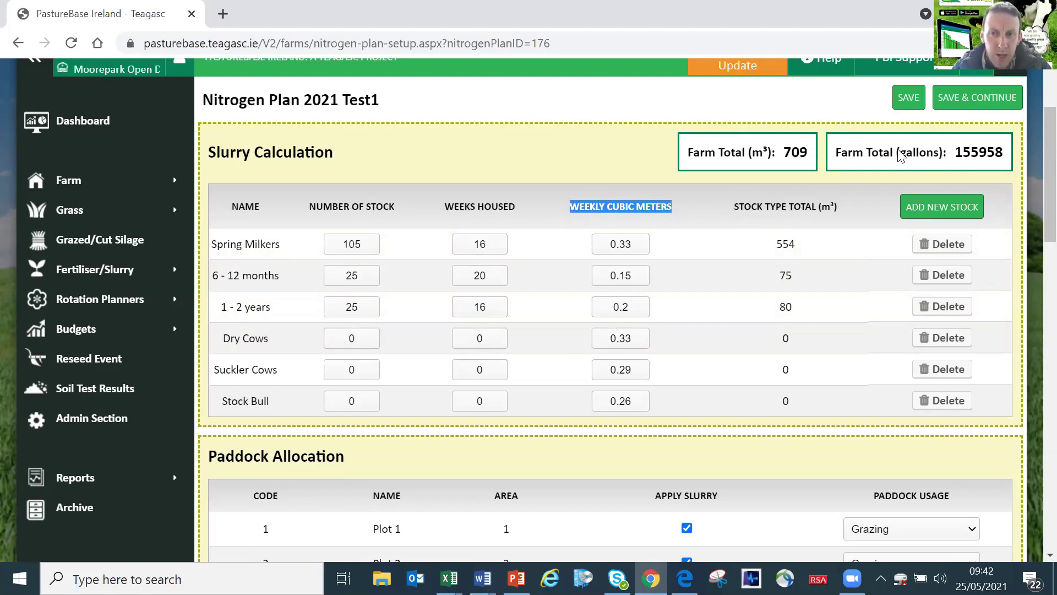
pyautogui.click(723, 204)
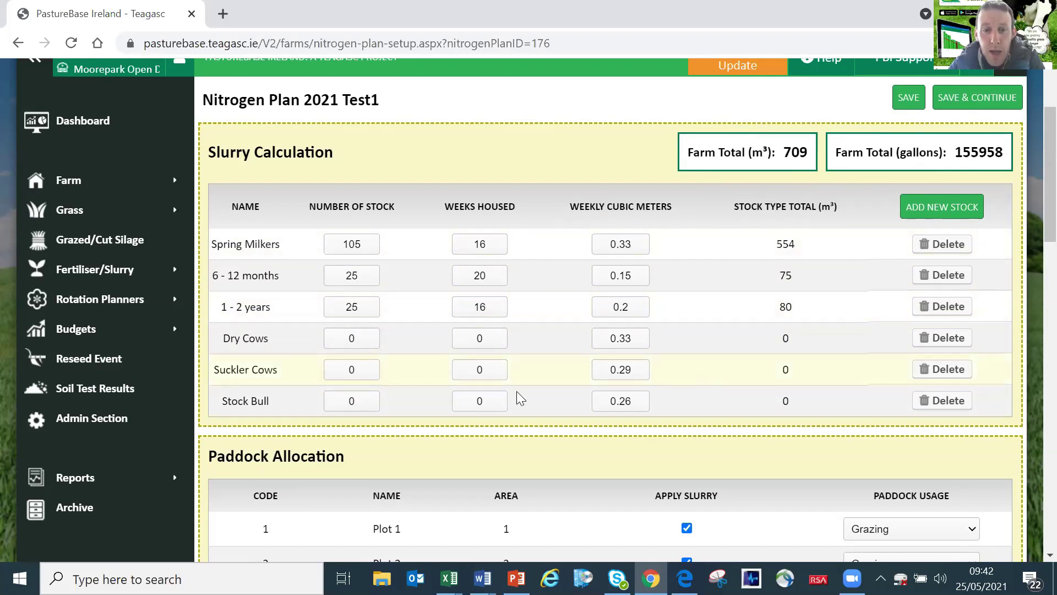
pyautogui.click(950, 339)
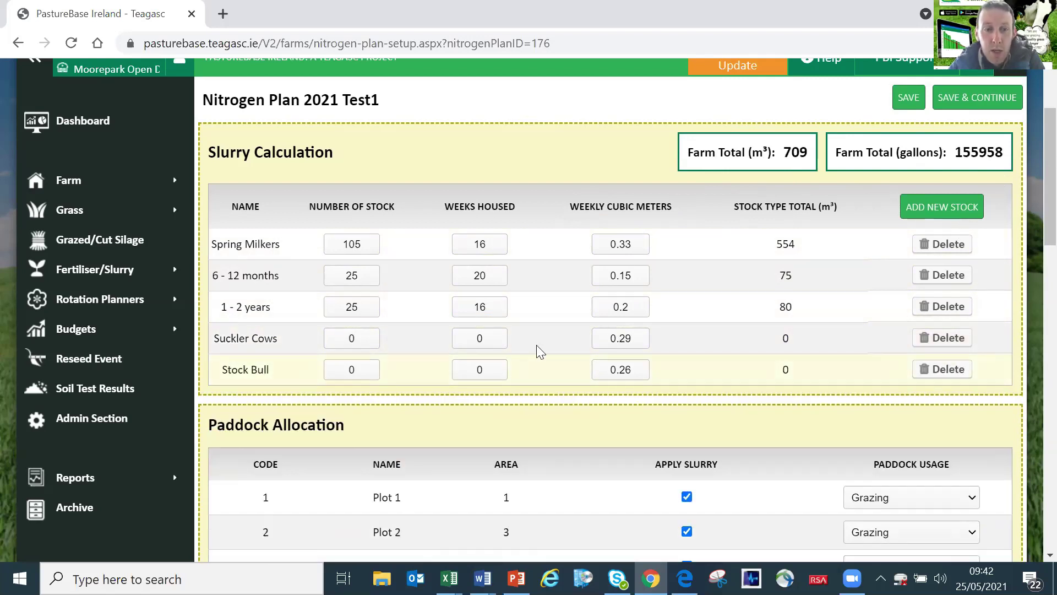
pyautogui.click(939, 337)
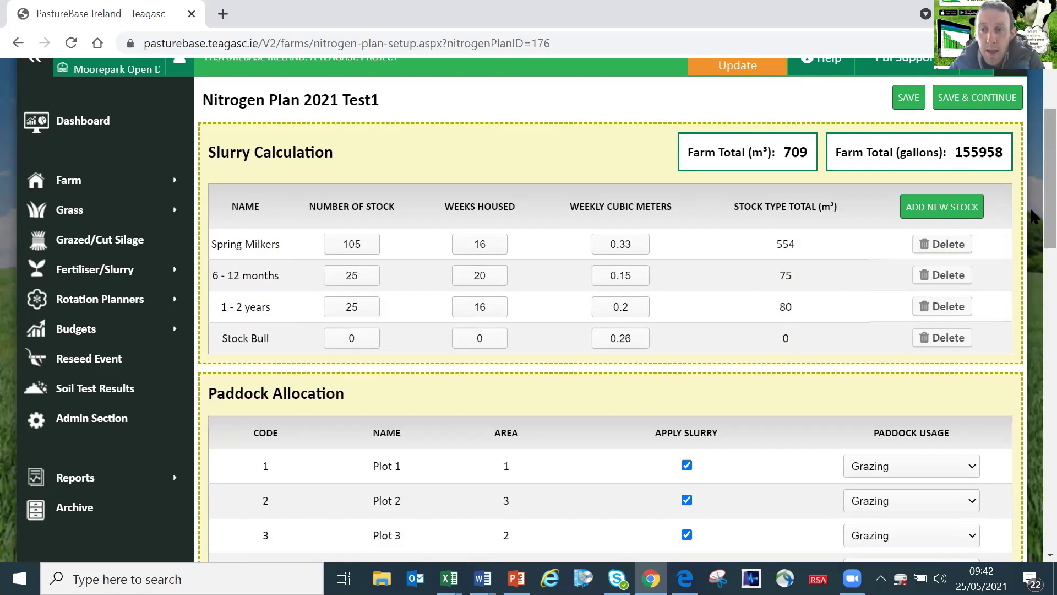
# - Review the slurry calculation, including the farm totals and the Stock Bull's weekly cubic meters
pyautogui.scroll(-1, 1033, 216)
pyautogui.scroll(2, 914, 134)
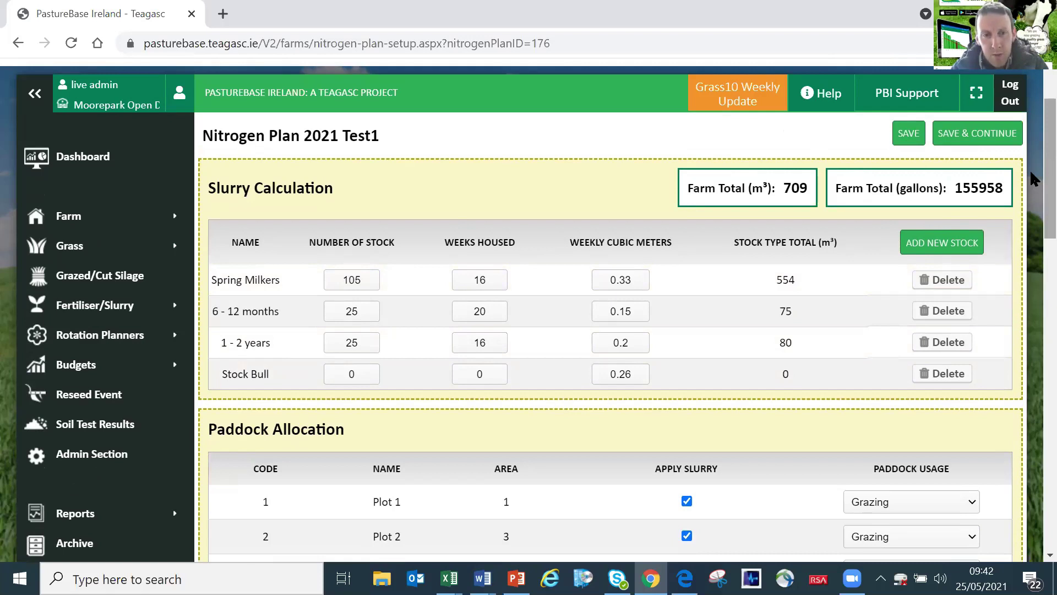
pyautogui.scroll(-1, 1034, 174)
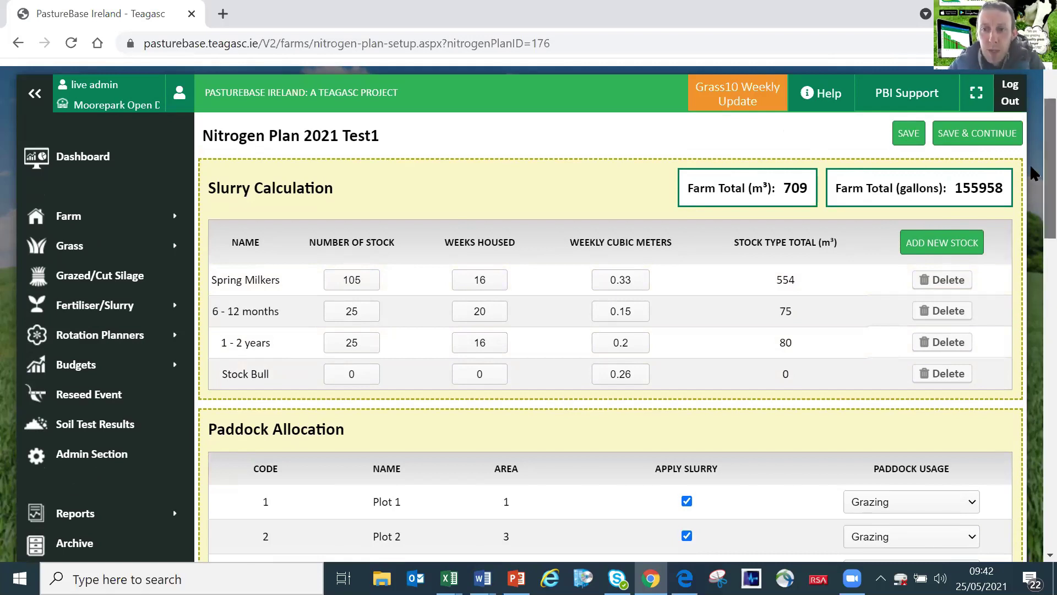
pyautogui.scroll(-1, 1029, 169)
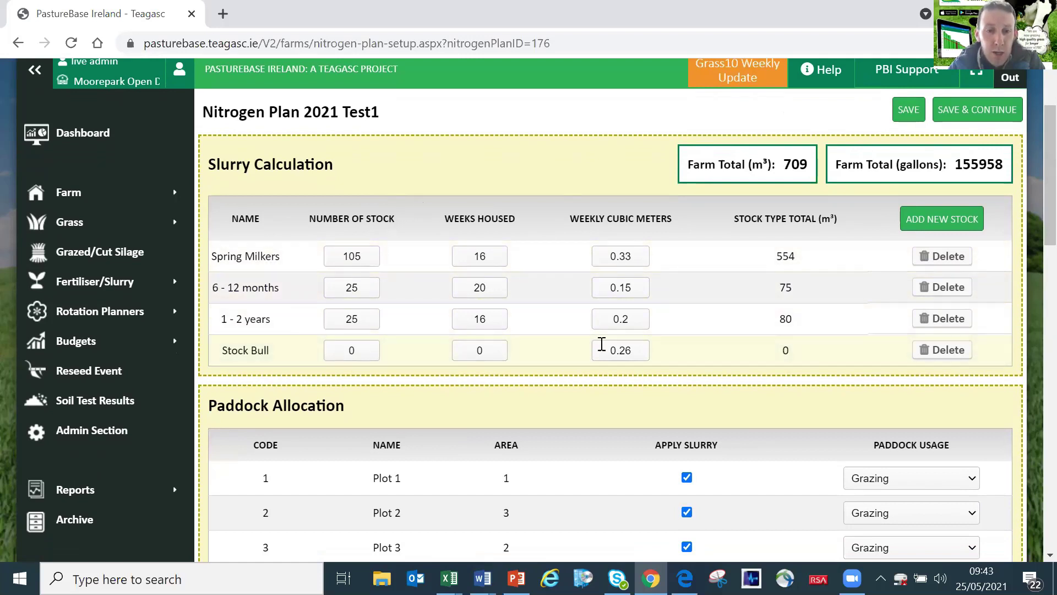
pyautogui.moveTo(635, 350); pyautogui.dragTo(608, 354)
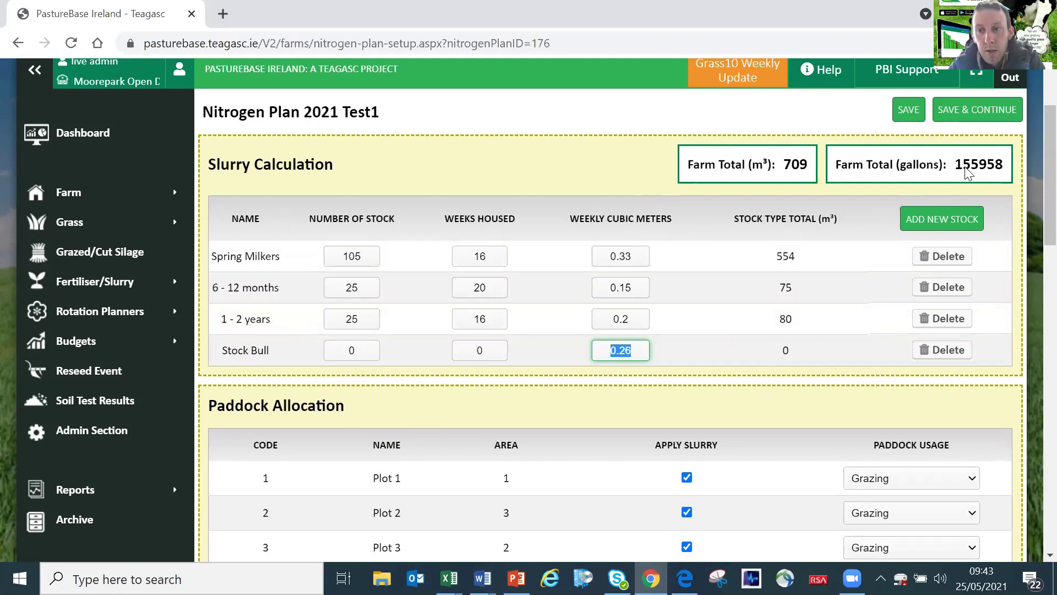
pyautogui.scroll(-1, 1031, 168)
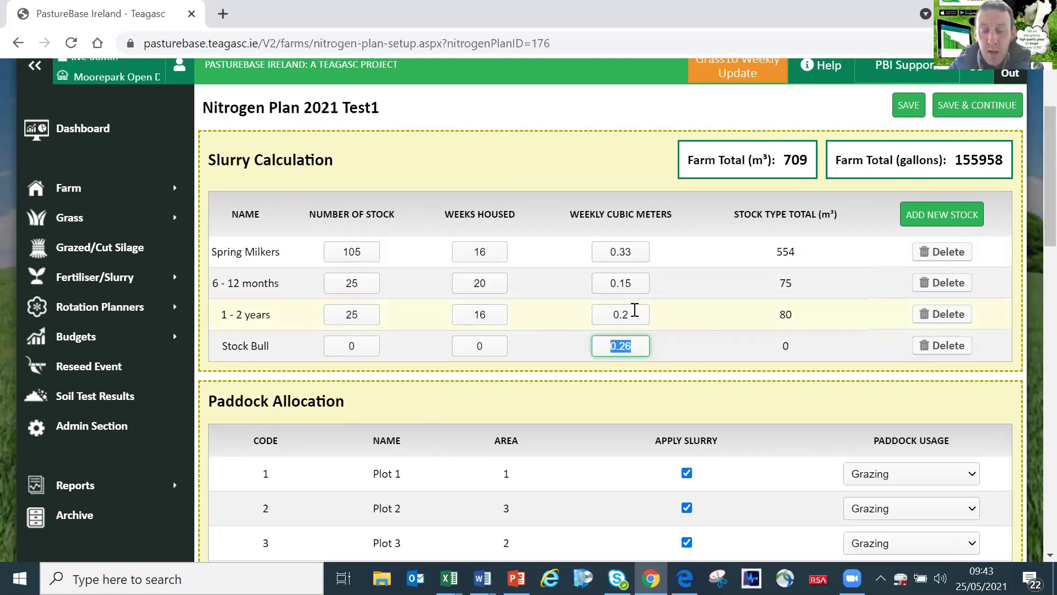
# - Look through the paddock allocation list, from the first plot to the paddock usage summary
pyautogui.scroll(-1, 1034, 231)
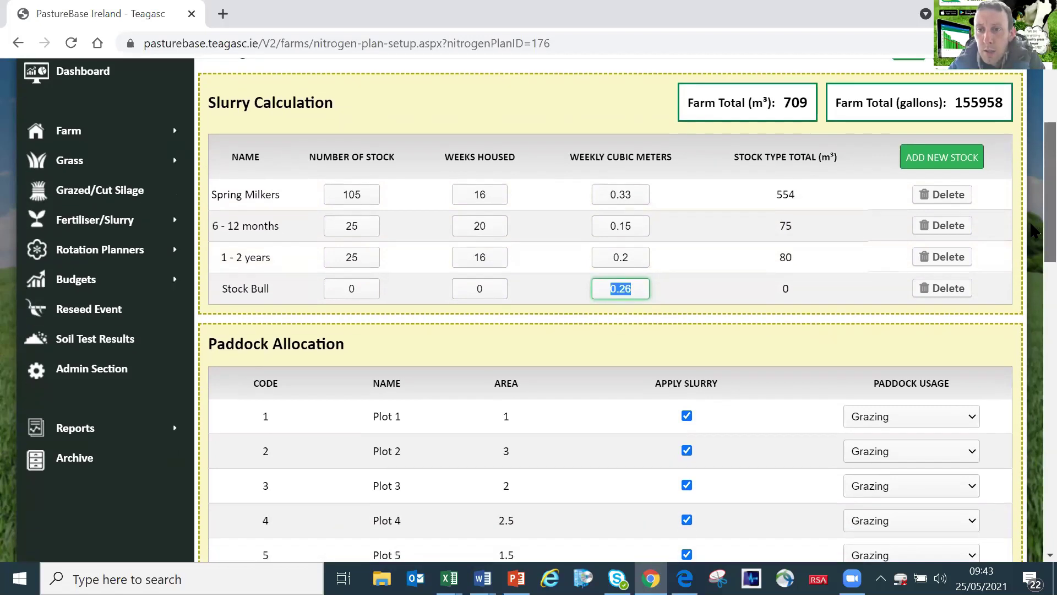
pyautogui.scroll(-1, 1033, 232)
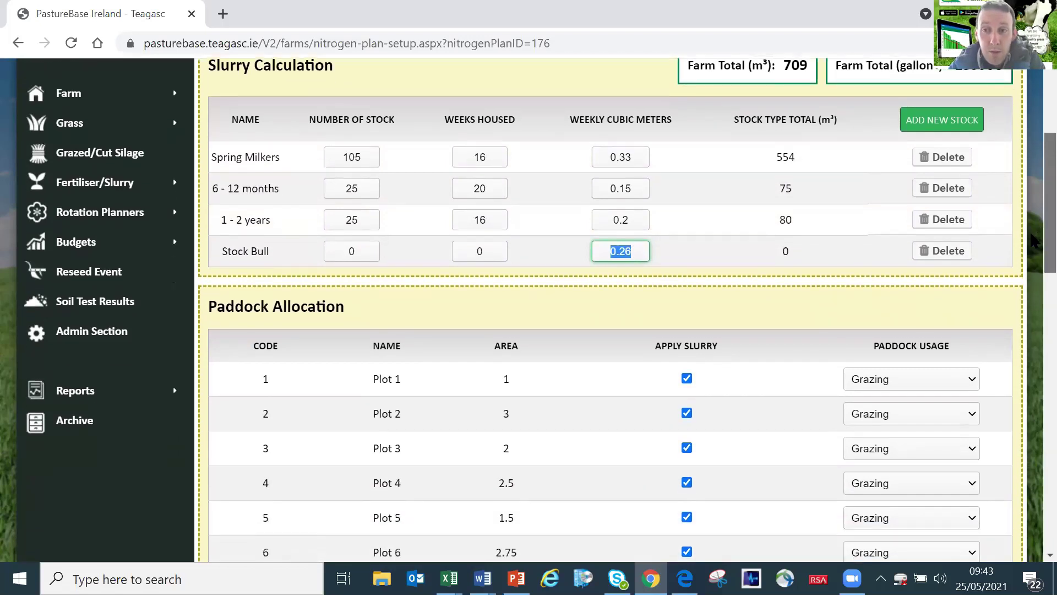
pyautogui.scroll(-2, 1034, 248)
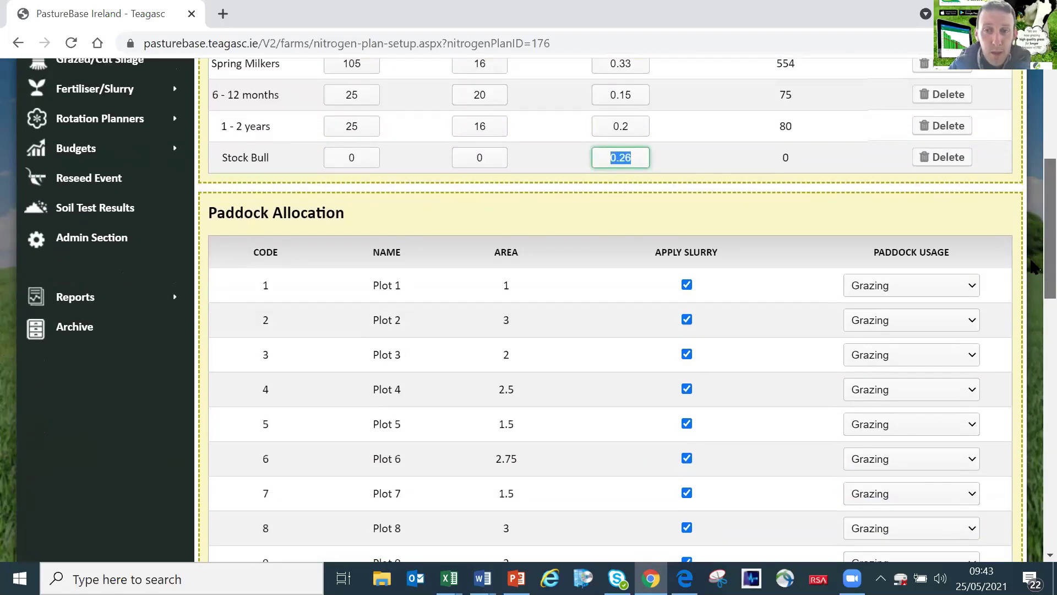
pyautogui.scroll(-3, 1032, 270)
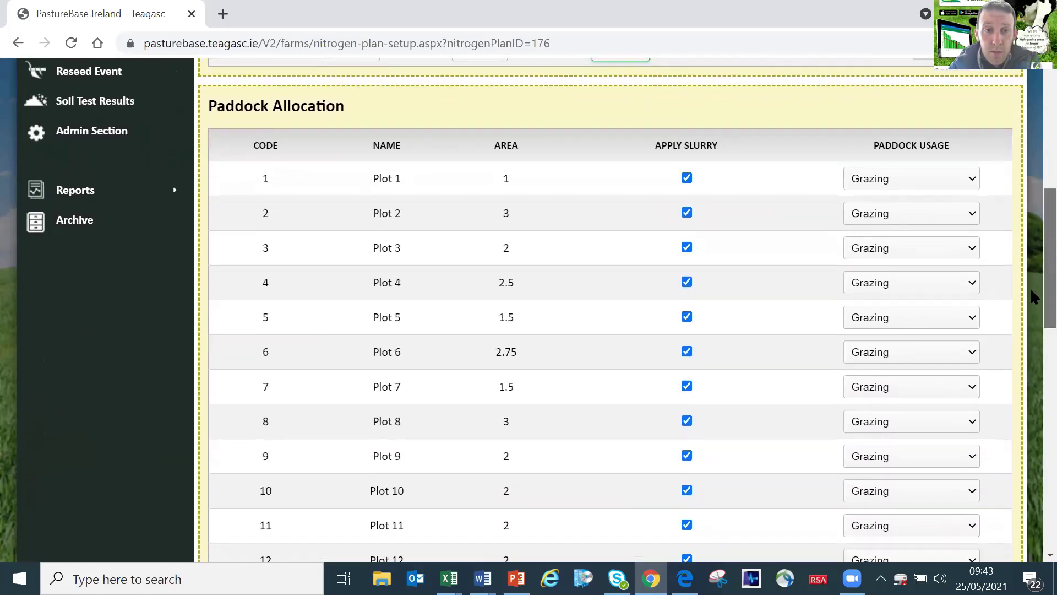
pyautogui.scroll(-5, 1032, 309)
pyautogui.scroll(-3, 1031, 380)
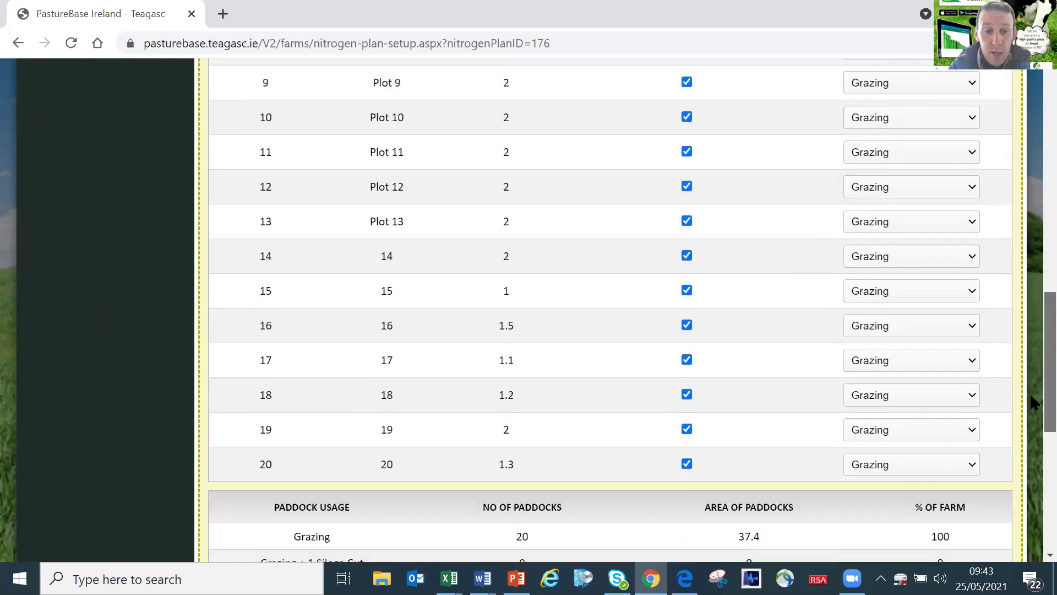
pyautogui.scroll(3, 1031, 374)
pyautogui.scroll(5, 1030, 330)
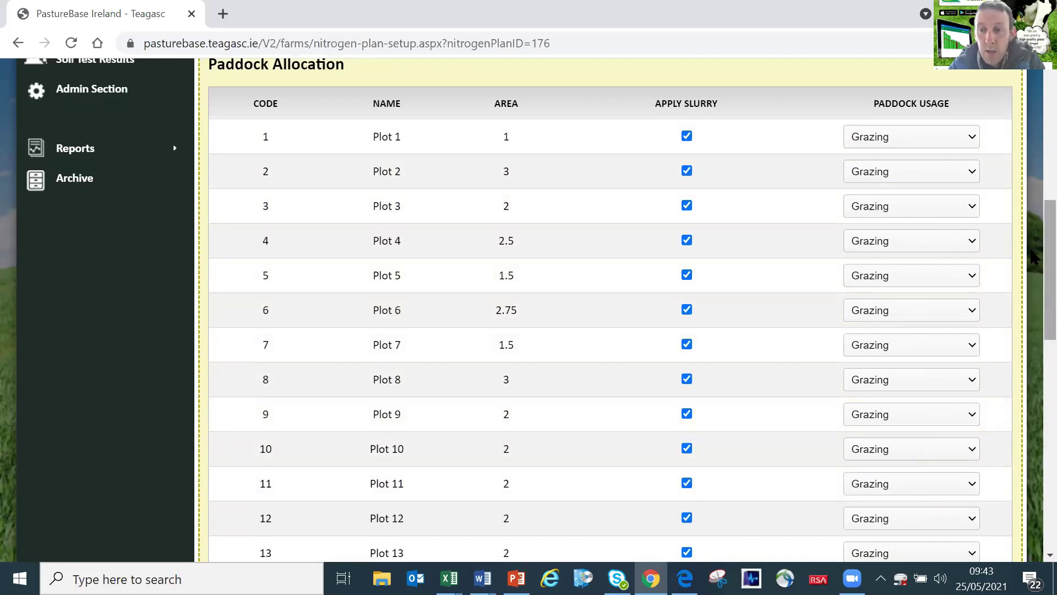
# - Set the paddock usage of paddocks 14, 15, 16 and 17 to Grazing + 1 Silage Cut
pyautogui.scroll(-5, 1034, 330)
pyautogui.click(881, 331)
pyautogui.click(903, 374)
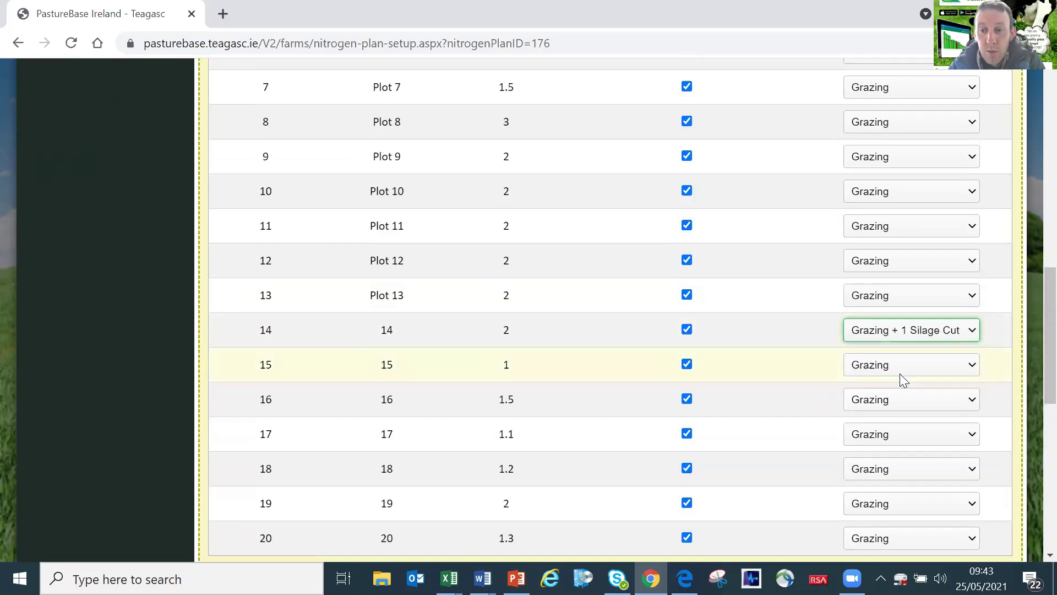
pyautogui.click(886, 373)
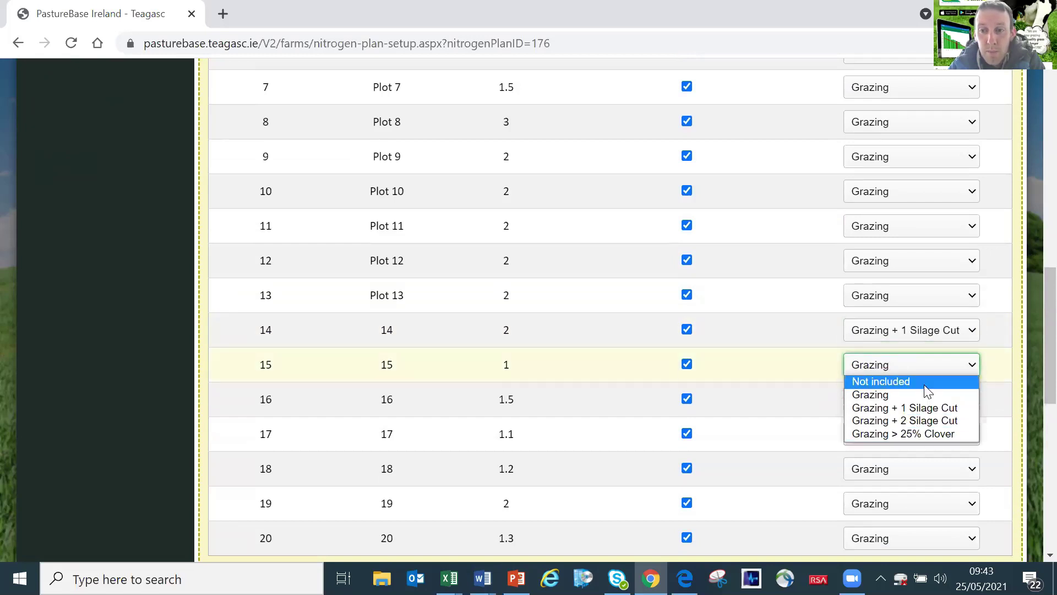
pyautogui.click(914, 408)
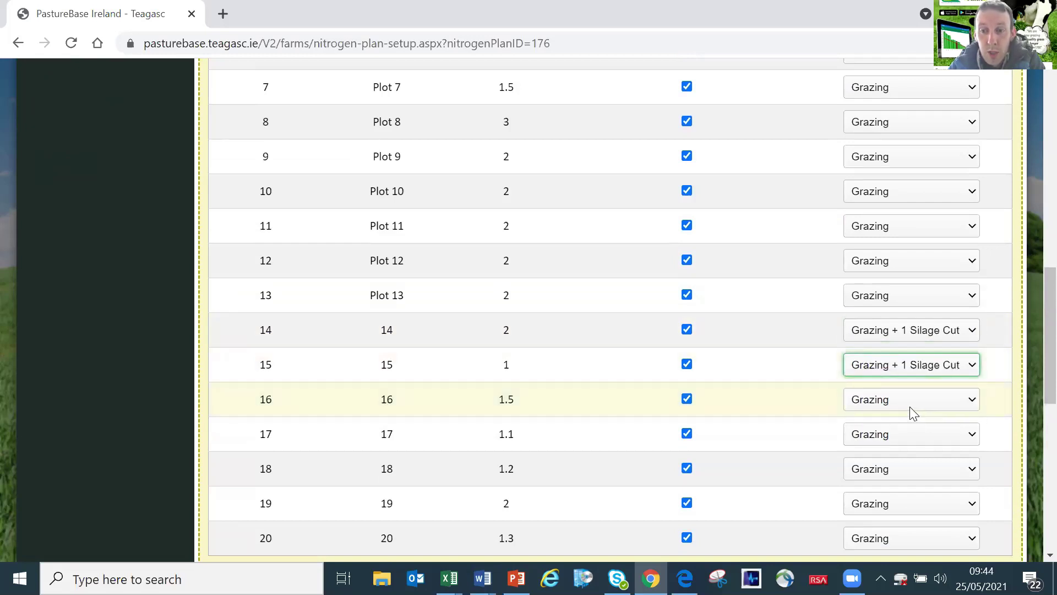
pyautogui.click(910, 406)
pyautogui.click(908, 442)
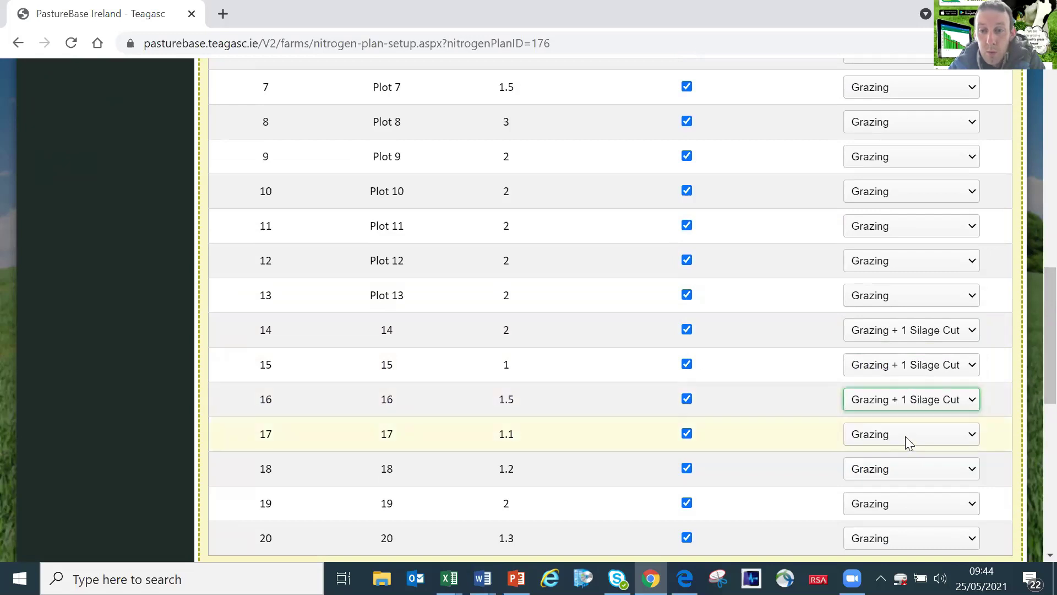
pyautogui.click(905, 436)
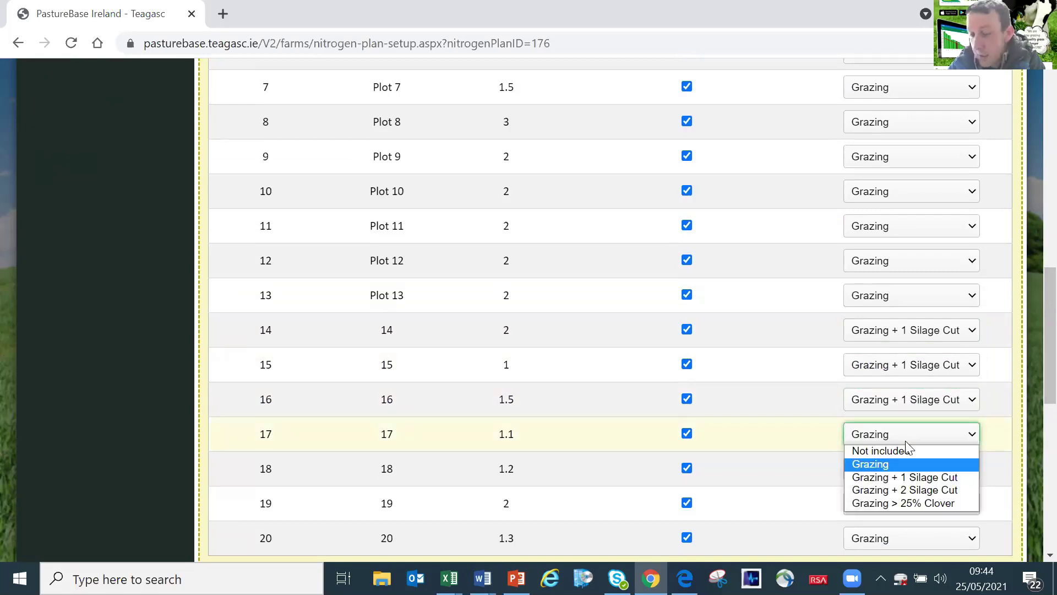
pyautogui.click(900, 477)
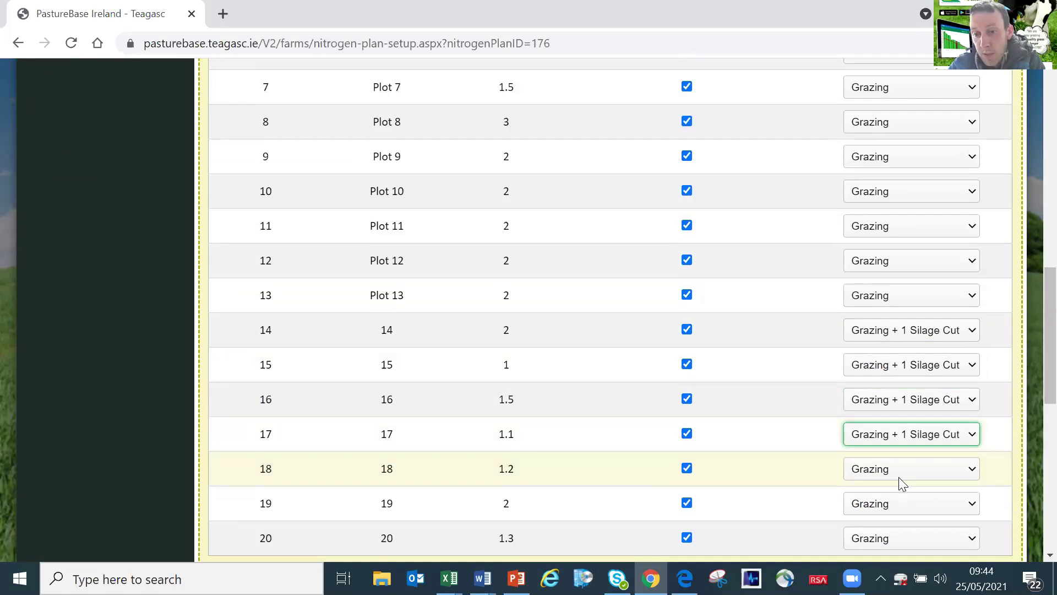
# - Set the paddock usage of paddocks 18, 19 and 20 to Grazing + 2 Silage Cut
pyautogui.click(892, 470)
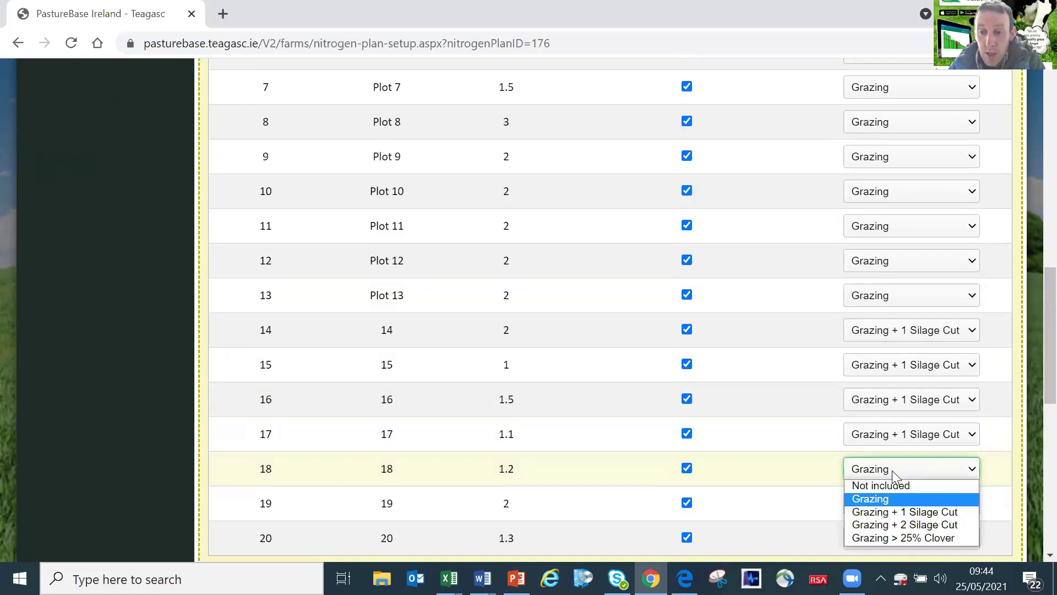
pyautogui.click(920, 525)
pyautogui.click(906, 502)
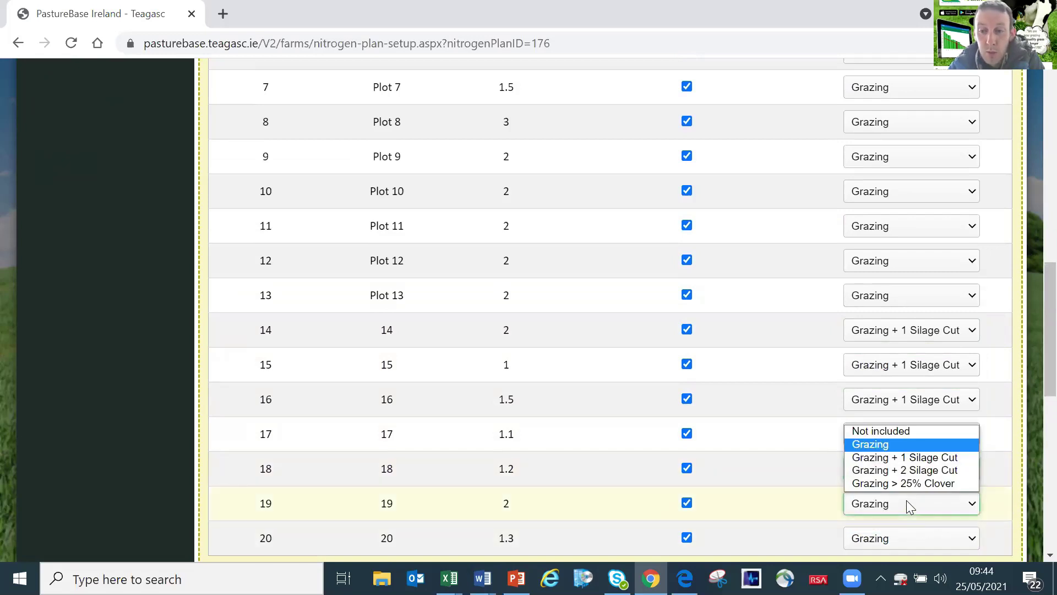
pyautogui.click(928, 470)
pyautogui.scroll(-3, 1029, 375)
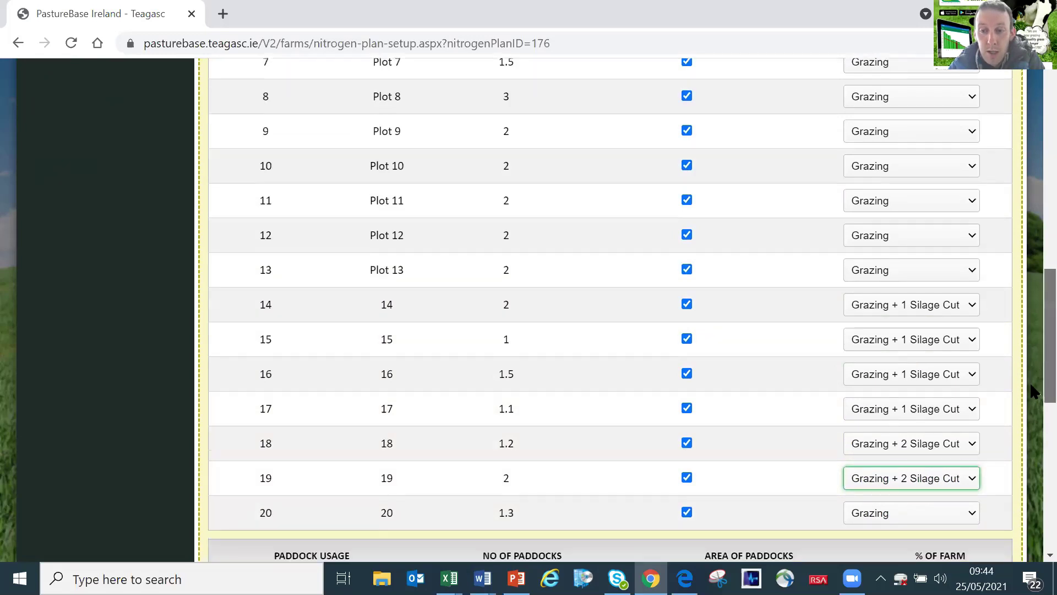
pyautogui.click(921, 414)
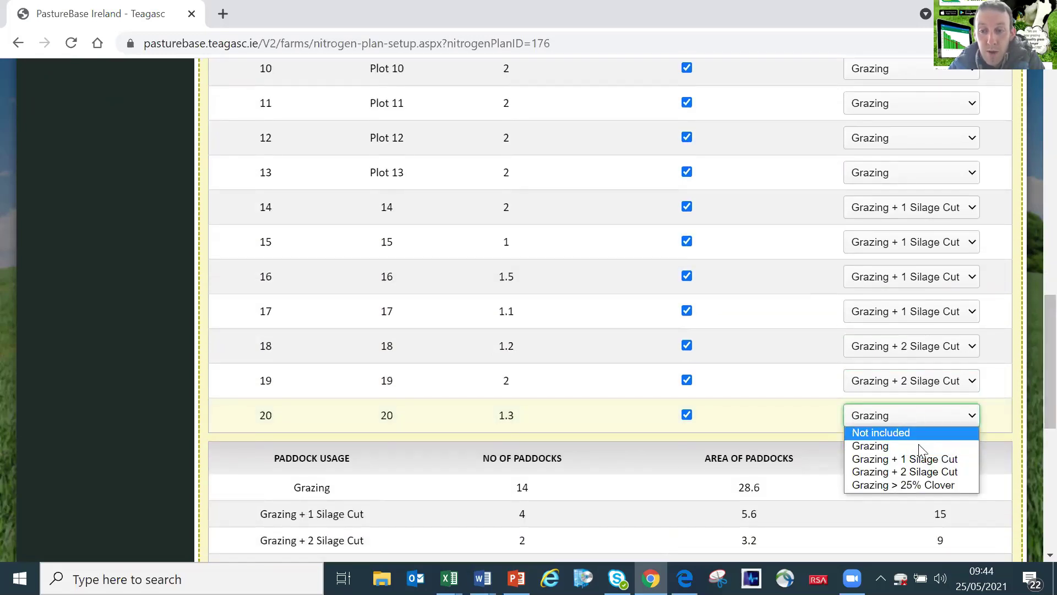
pyautogui.click(919, 471)
# - Set the paddock usage of Plot 10 to Grazing > 25% Clover
pyautogui.scroll(3, 1030, 375)
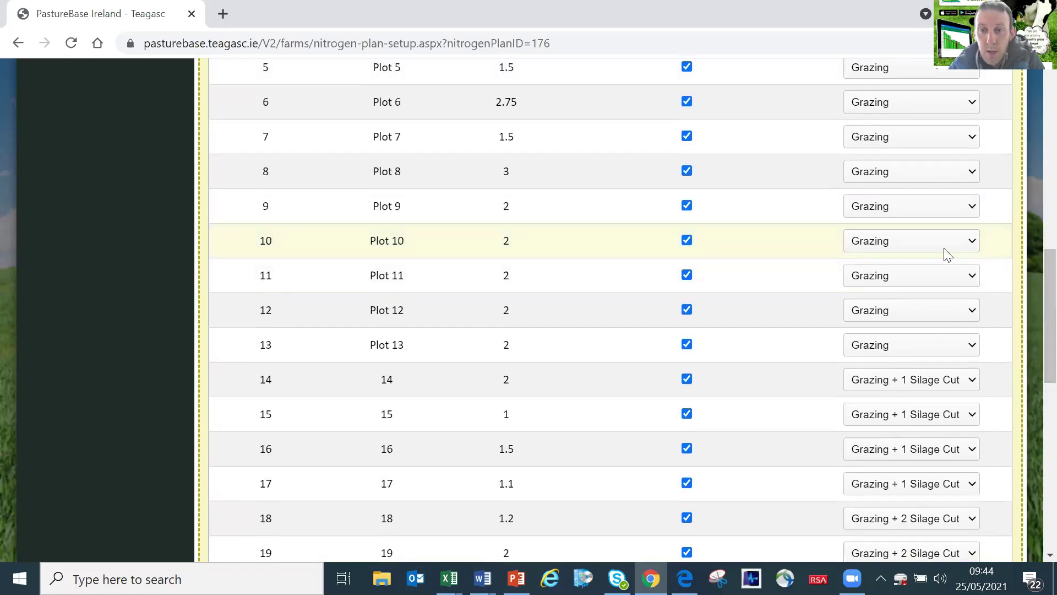
pyautogui.click(944, 251)
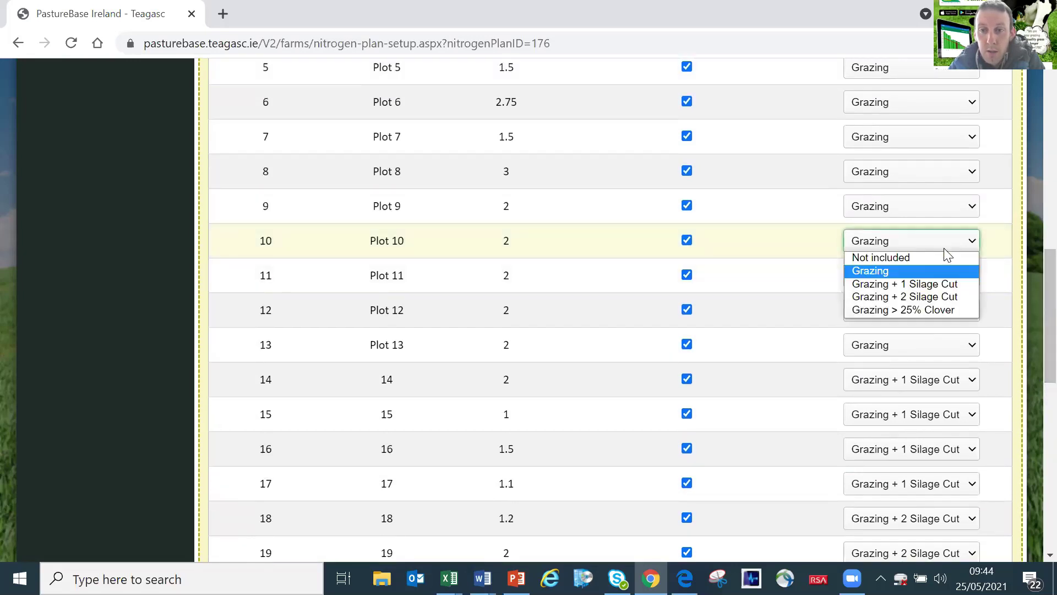
pyautogui.click(901, 310)
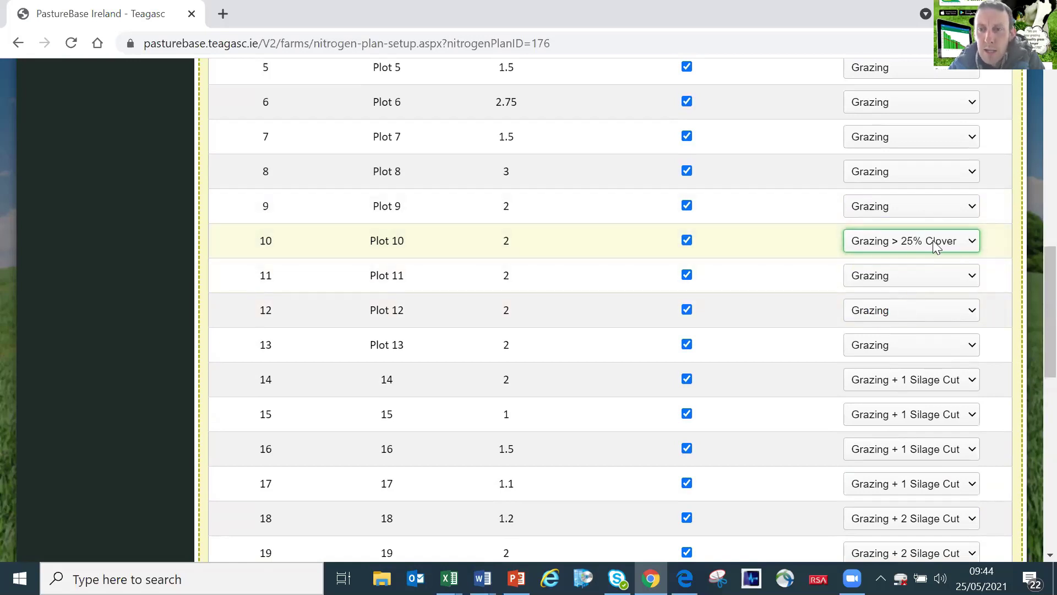
# - Look through the Apply Slurry settings of all paddocks in the paddock allocation list
pyautogui.scroll(3, 1029, 276)
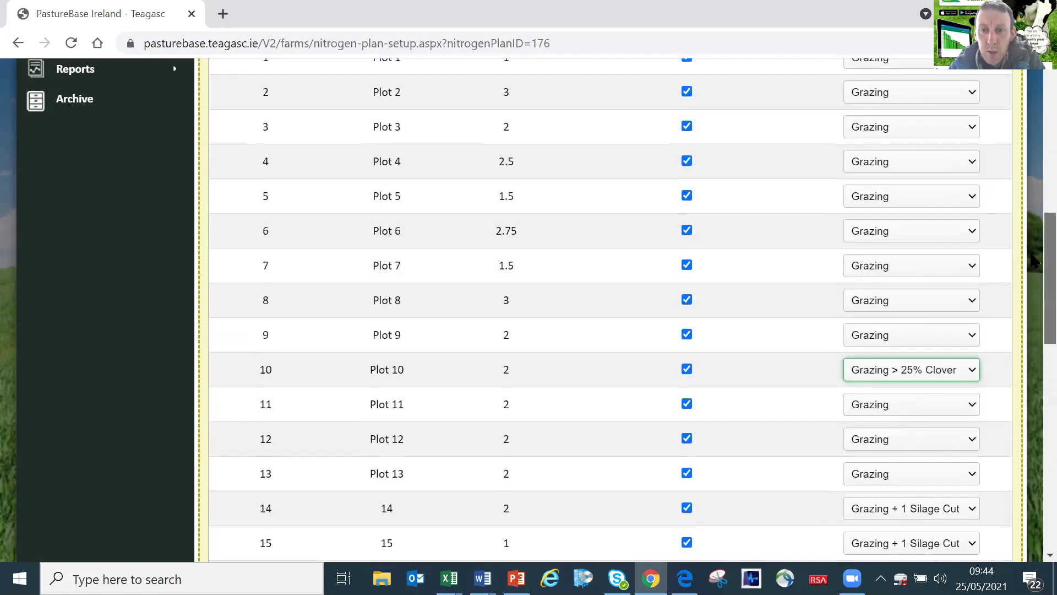
pyautogui.scroll(3, 1034, 260)
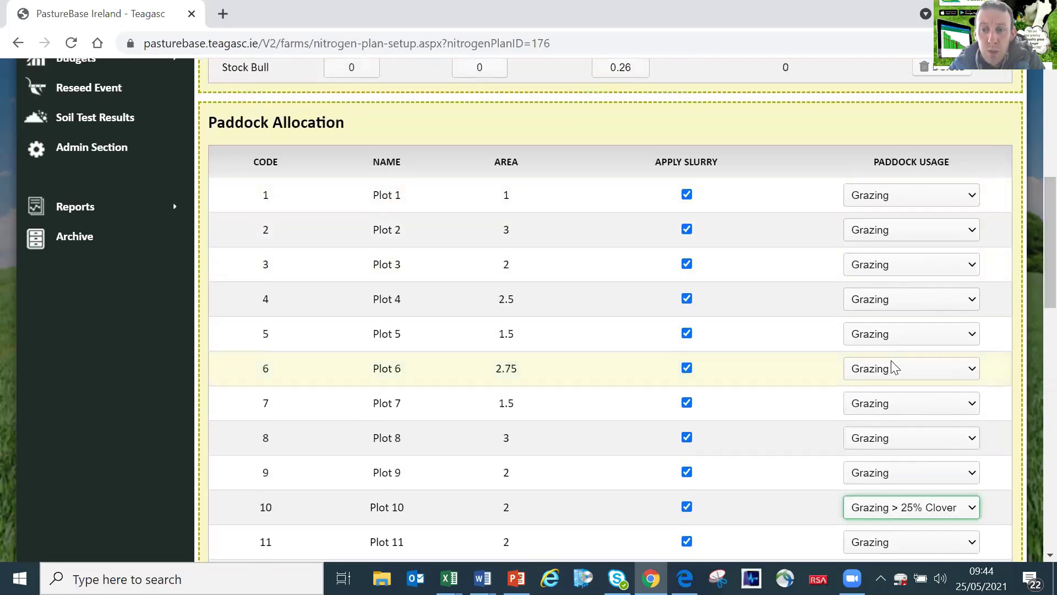
pyautogui.scroll(1, 1034, 264)
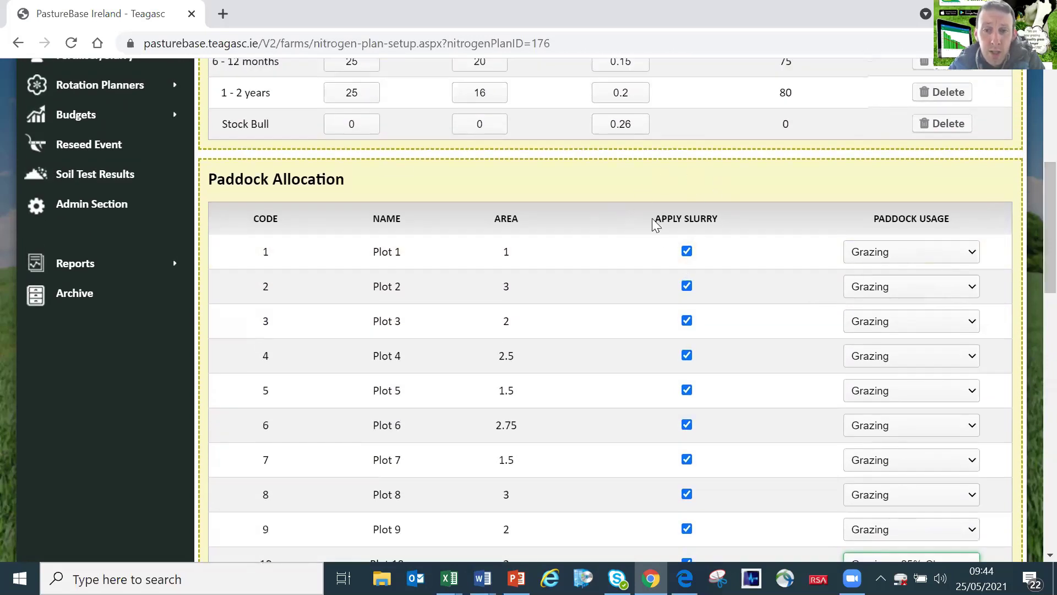
pyautogui.moveTo(654, 219); pyautogui.dragTo(714, 219)
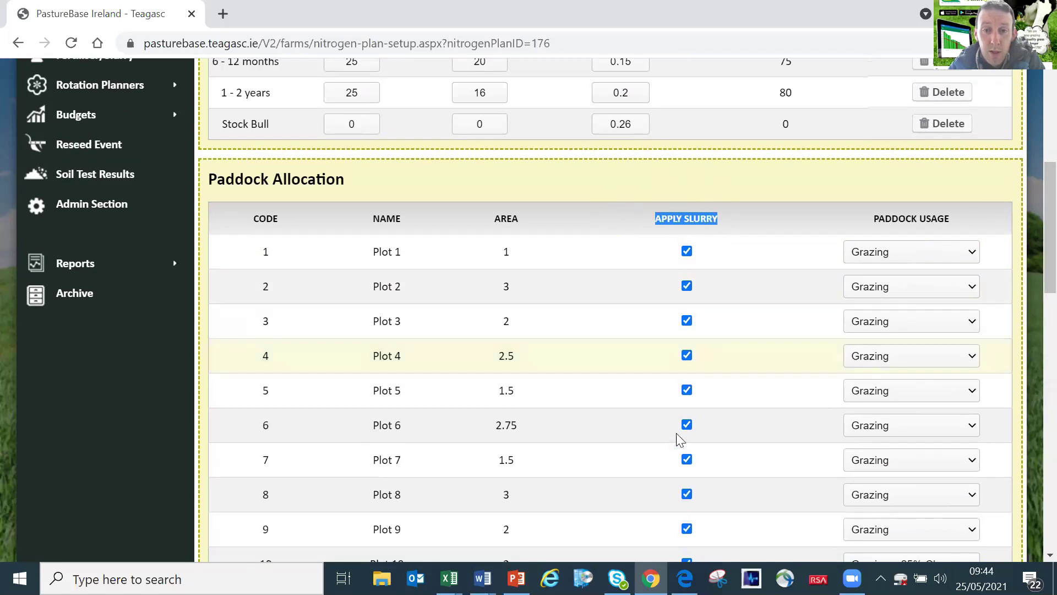
pyautogui.scroll(-6, 1033, 302)
pyautogui.scroll(-3, 1030, 325)
pyautogui.scroll(8, 1032, 275)
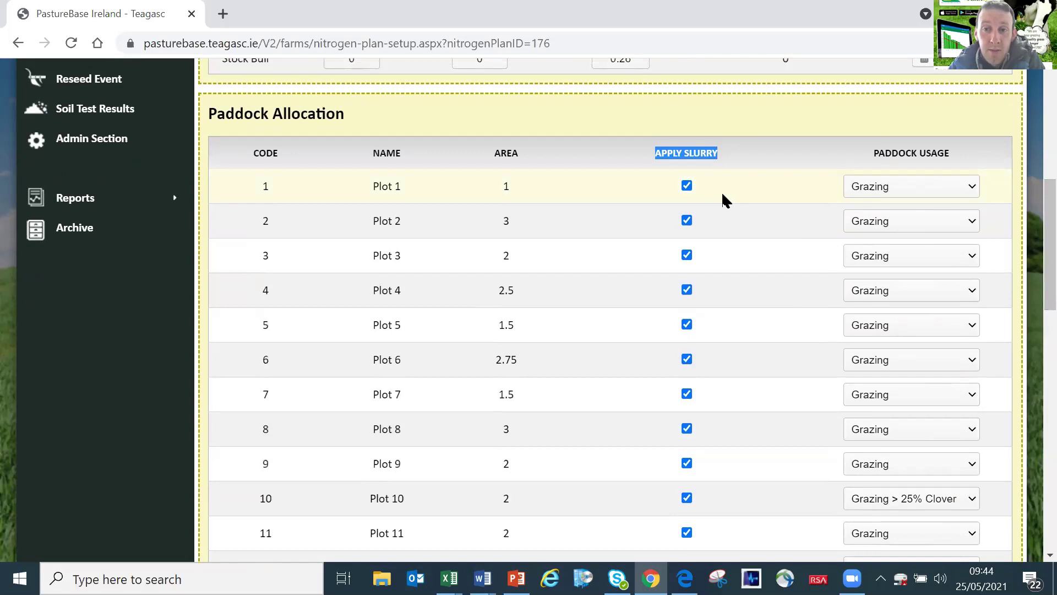
# - Try excluding Plot 1 and Plot 2 from slurry application and include both again
pyautogui.click(686, 186)
pyautogui.click(687, 221)
pyautogui.click(687, 222)
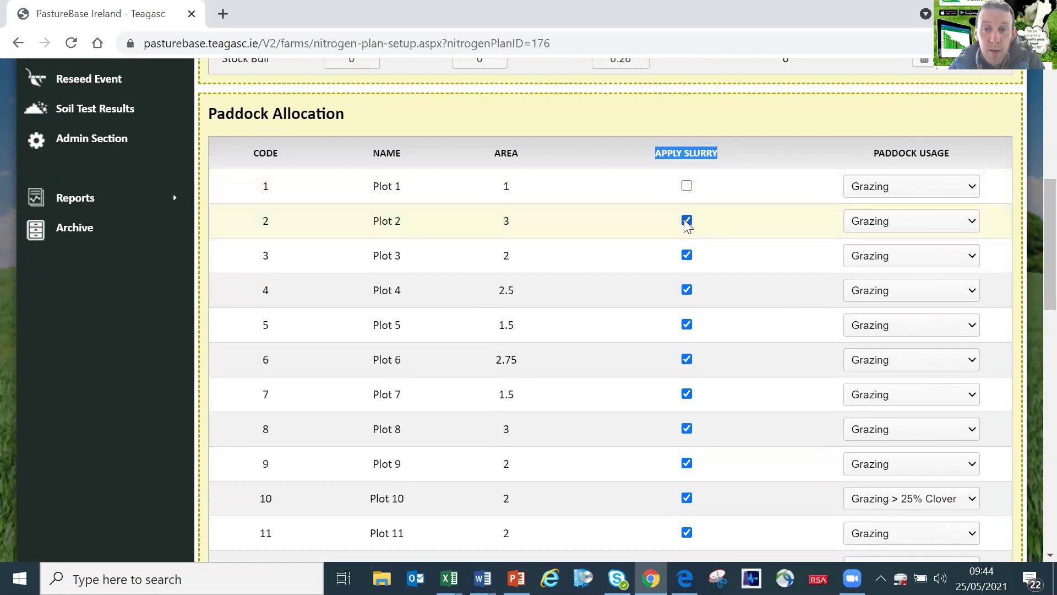
pyautogui.click(686, 186)
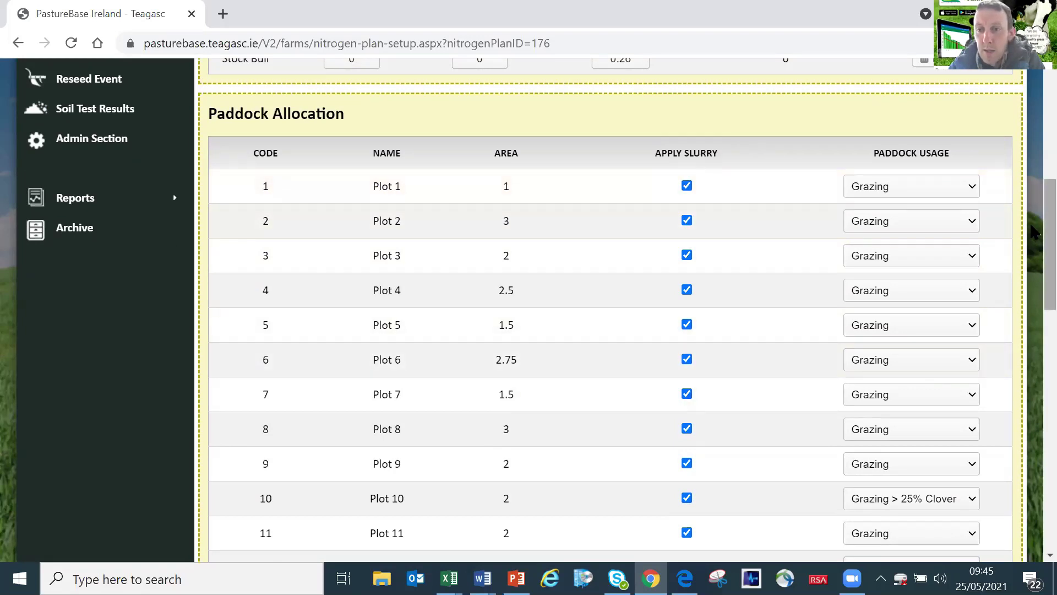
# - Review the slurry calculation and the paddock usage summary, especially the number and area of paddocks for Grazing and Grazing + 1 Silage Cut
pyautogui.scroll(1, 1034, 223)
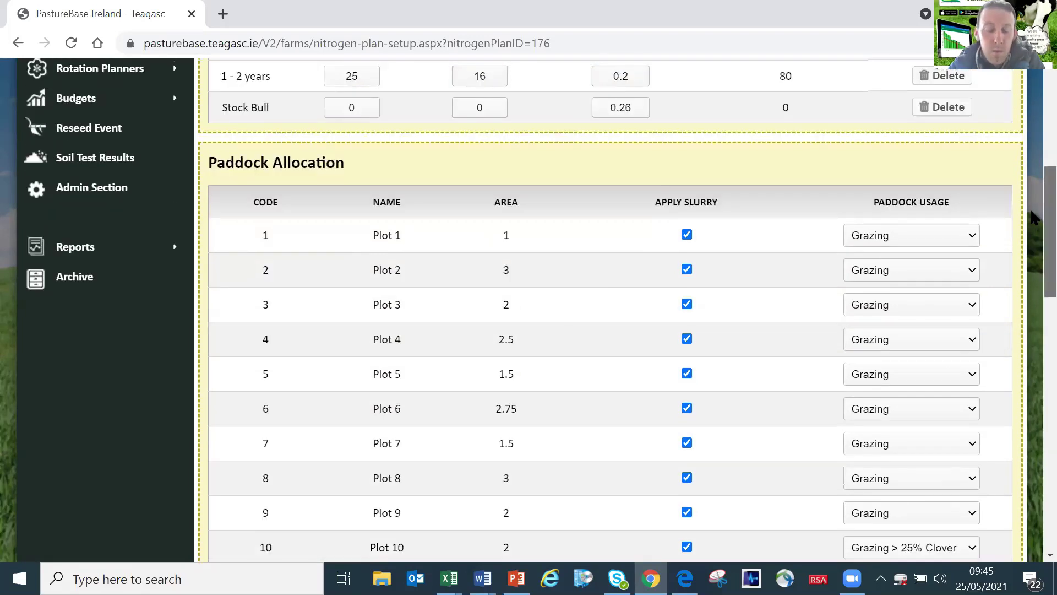
pyautogui.scroll(5, 1029, 187)
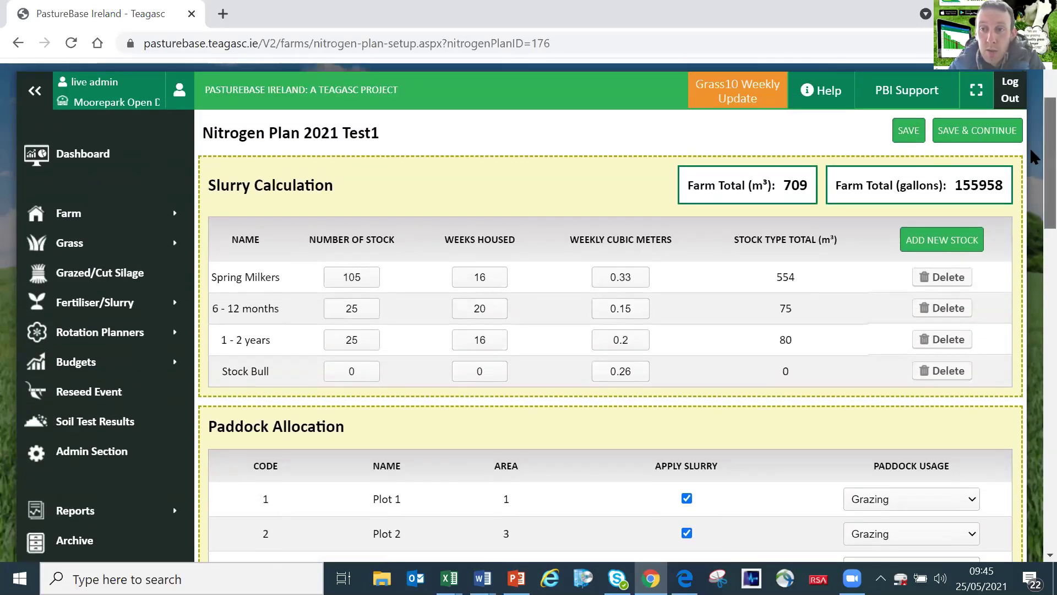
pyautogui.scroll(-6, 1030, 219)
pyautogui.scroll(-7, 1029, 219)
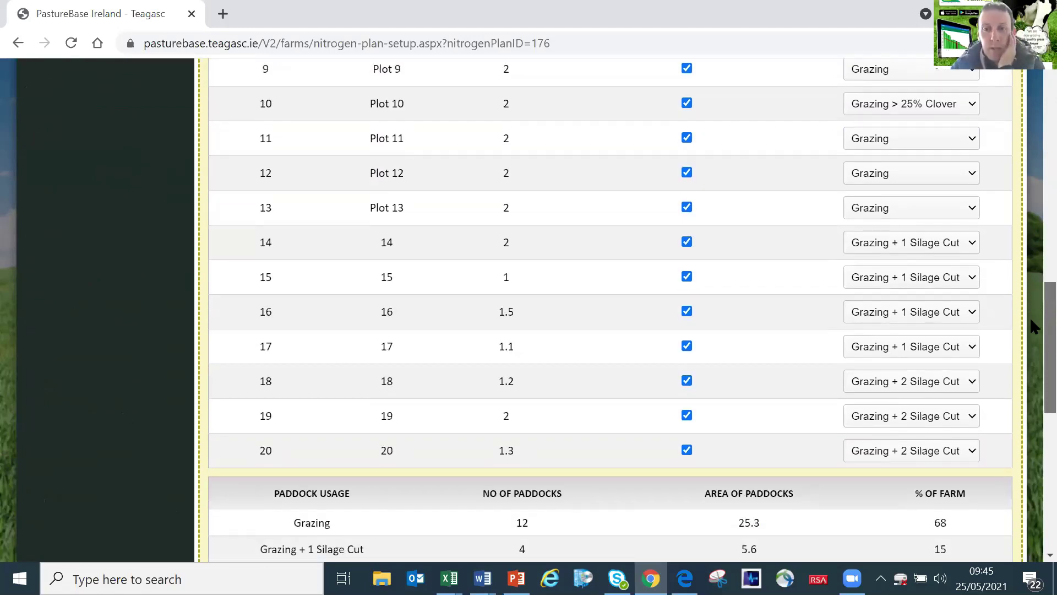
pyautogui.scroll(-5, 1031, 326)
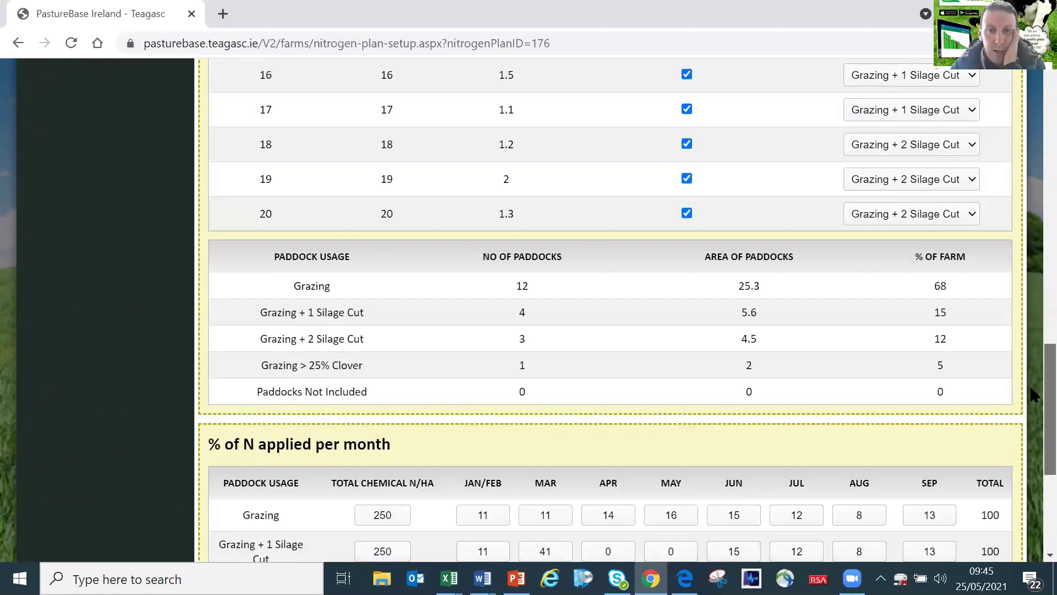
pyautogui.scroll(-2, 1030, 397)
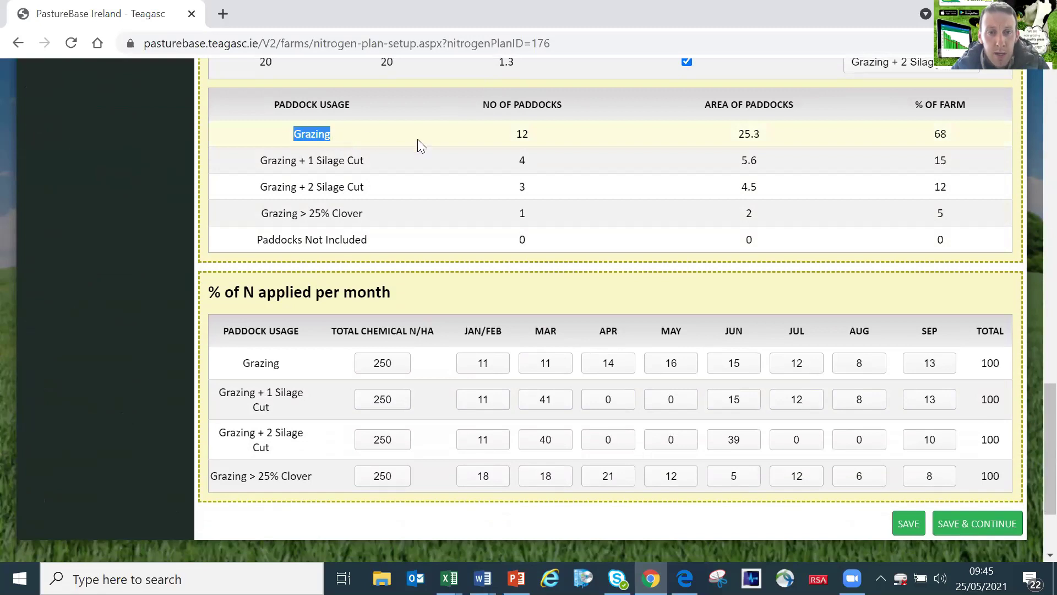
pyautogui.moveTo(532, 134); pyautogui.dragTo(508, 134)
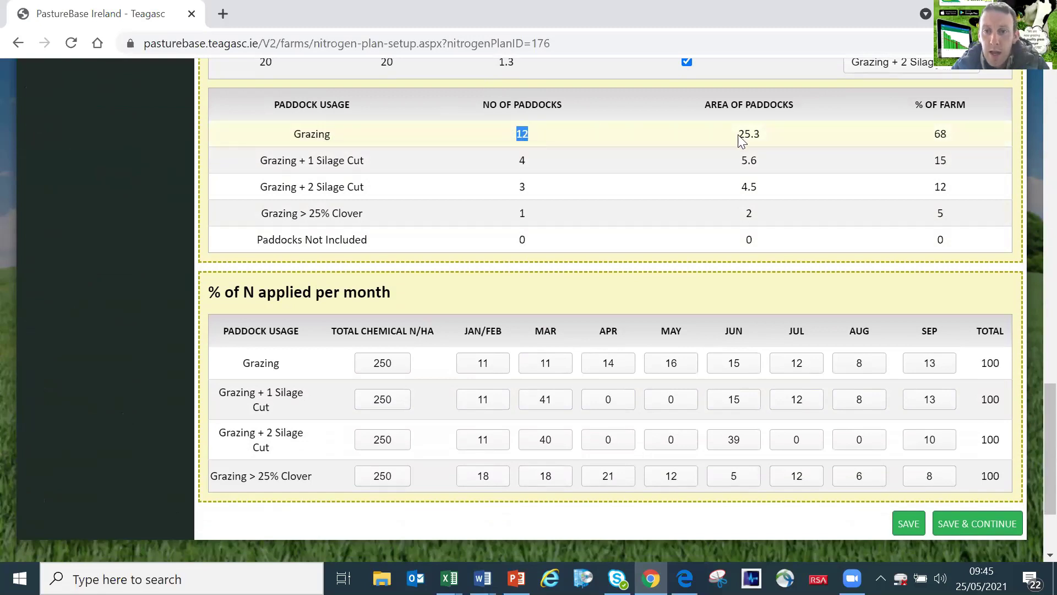
pyautogui.moveTo(738, 137); pyautogui.dragTo(768, 135)
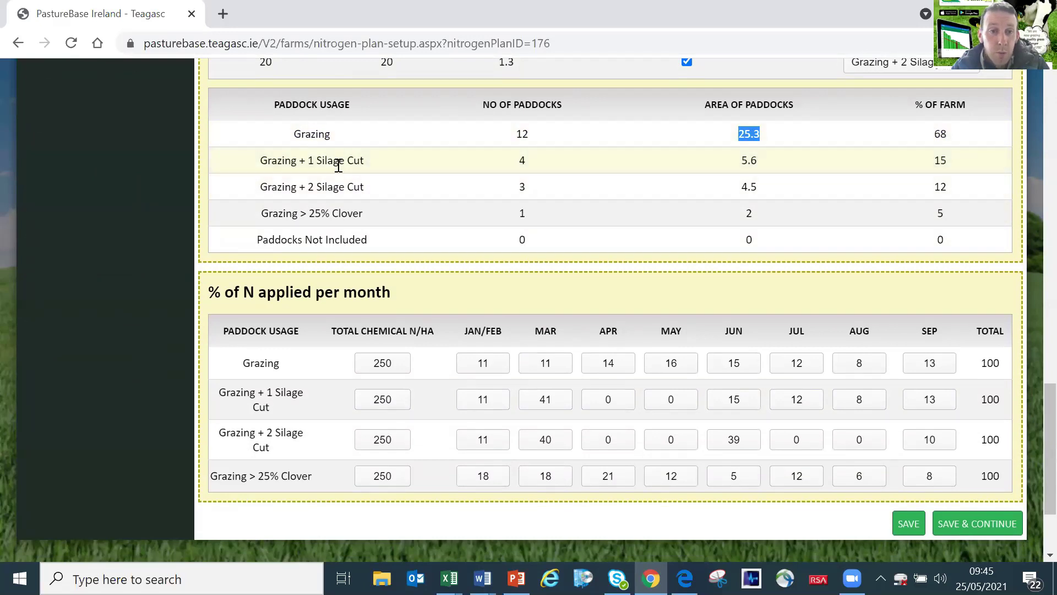
pyautogui.moveTo(268, 160); pyautogui.dragTo(365, 160)
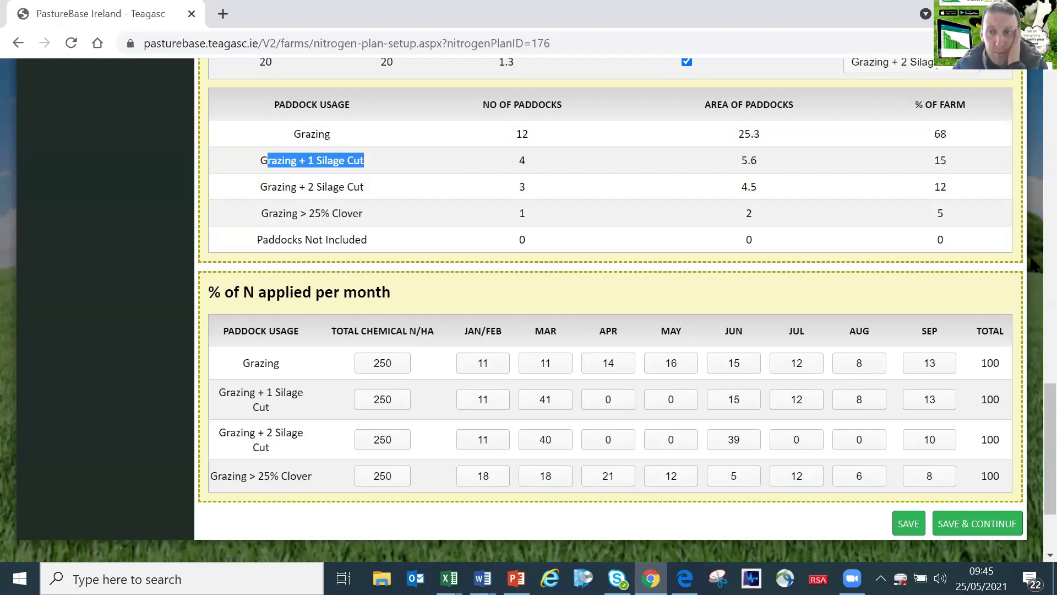
# - Examine the percentage of N applied per month table, including the total chemical N/ha and the monthly split for each paddock usage
pyautogui.scroll(-1, 1030, 411)
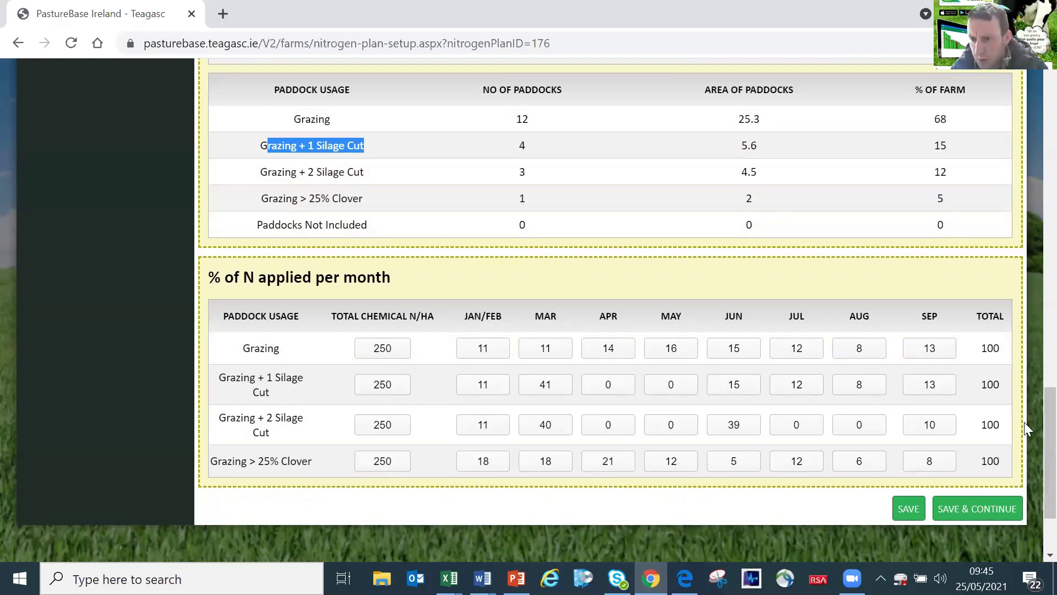
pyautogui.scroll(-1, 1029, 449)
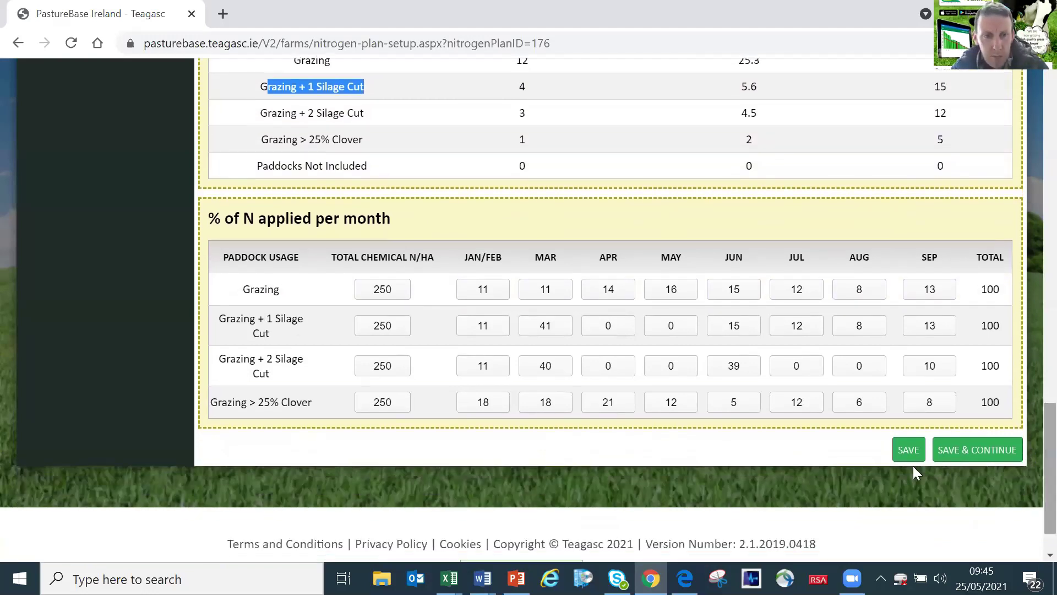
pyautogui.moveTo(218, 219); pyautogui.dragTo(211, 219)
pyautogui.click(346, 219)
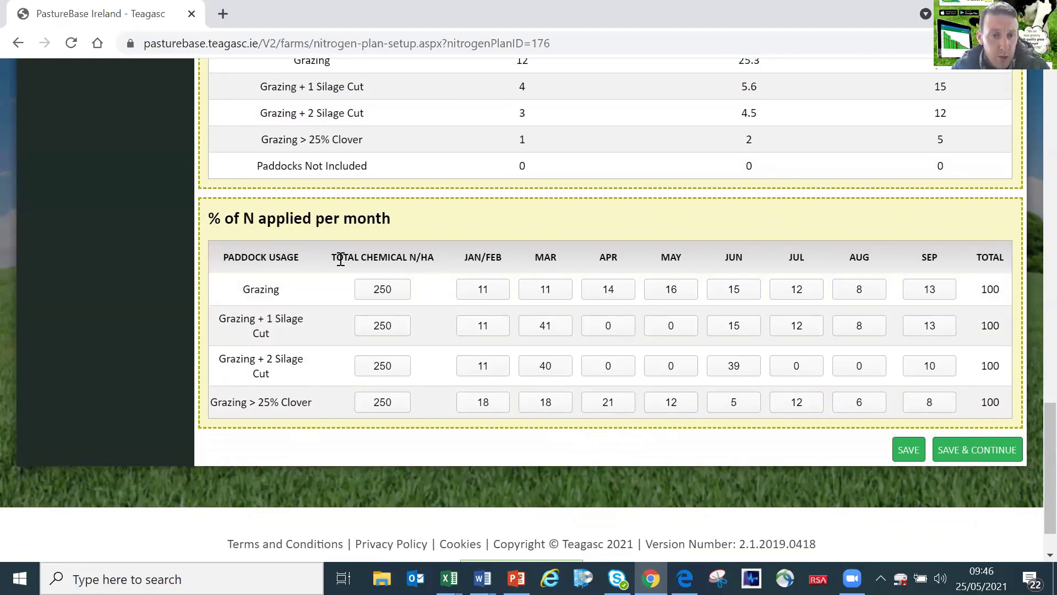
pyautogui.moveTo(334, 258); pyautogui.dragTo(435, 258)
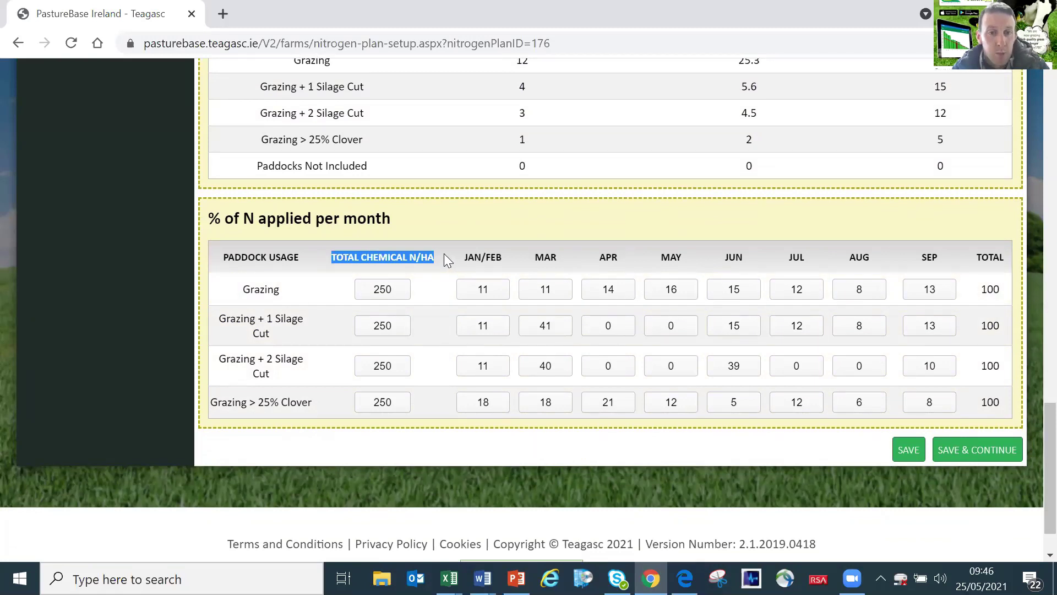
pyautogui.click(408, 240)
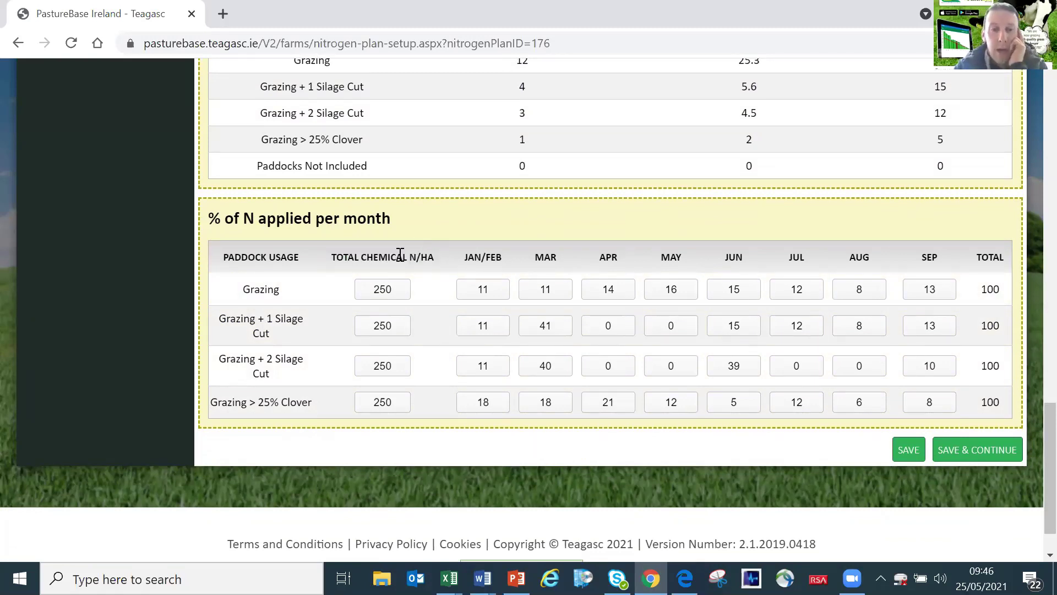
pyautogui.moveTo(461, 258); pyautogui.dragTo(723, 250)
pyautogui.click(512, 257)
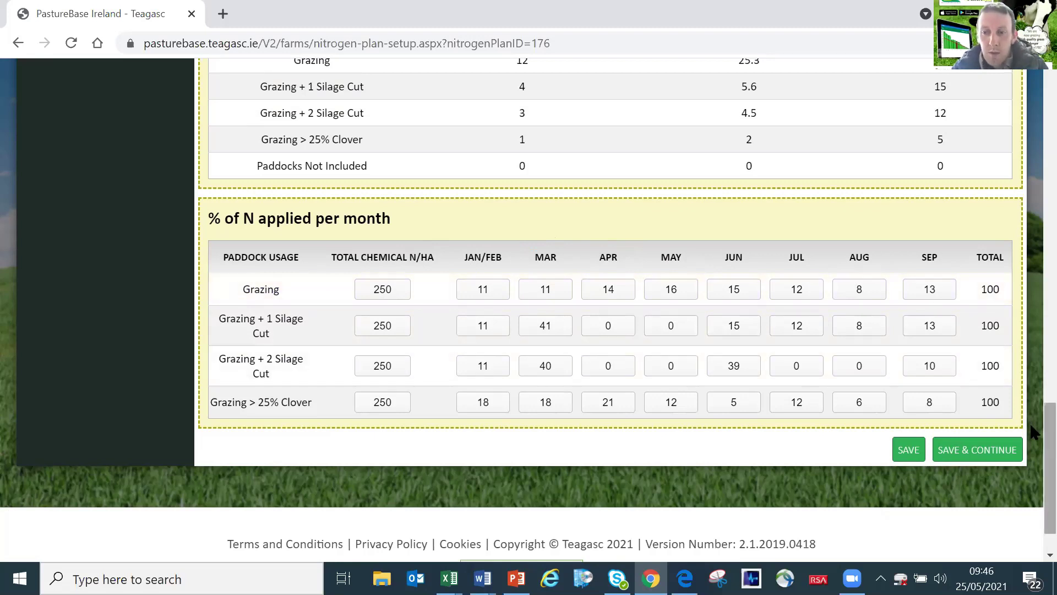
pyautogui.scroll(-1, 1030, 424)
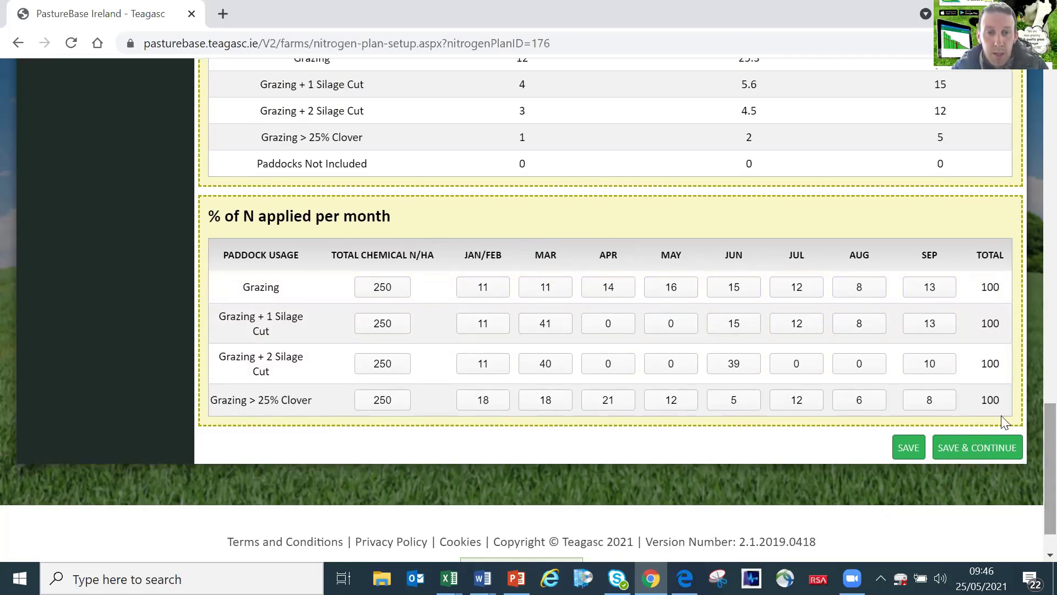
# - Set the total chemical N/ha for Grazing > 25% Clover to 200
pyautogui.moveTo(212, 400); pyautogui.dragTo(311, 408)
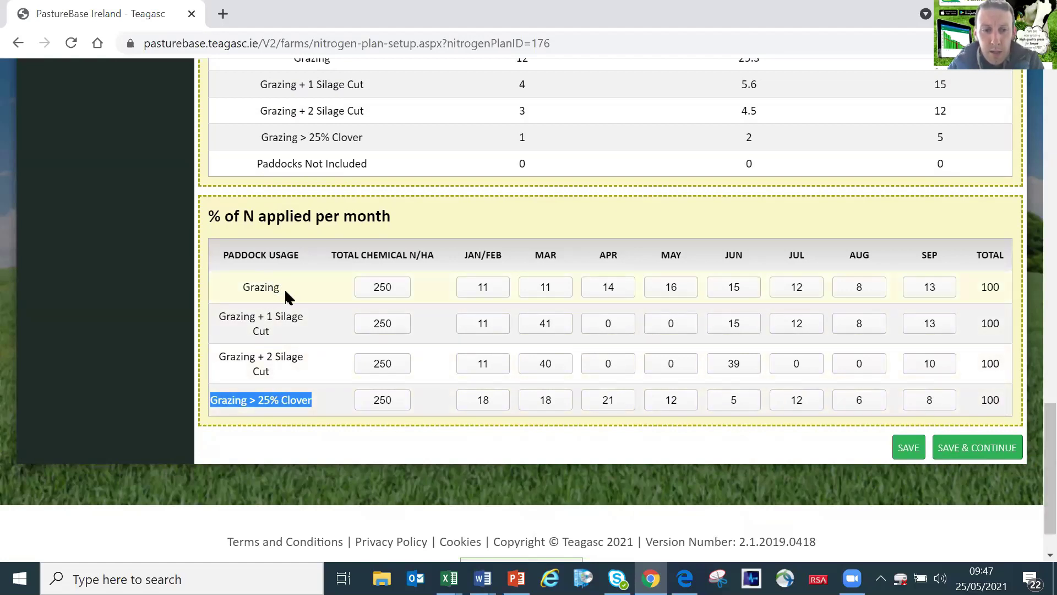
pyautogui.click(396, 402)
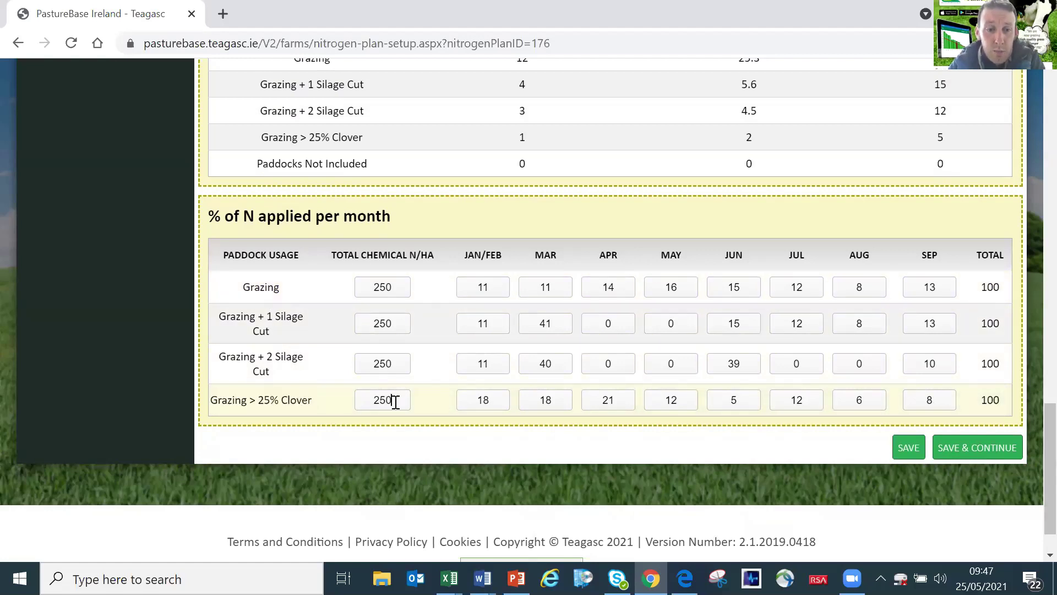
pyautogui.press('BackSpace')
pyautogui.press('BackSpace')
pyautogui.write('00')
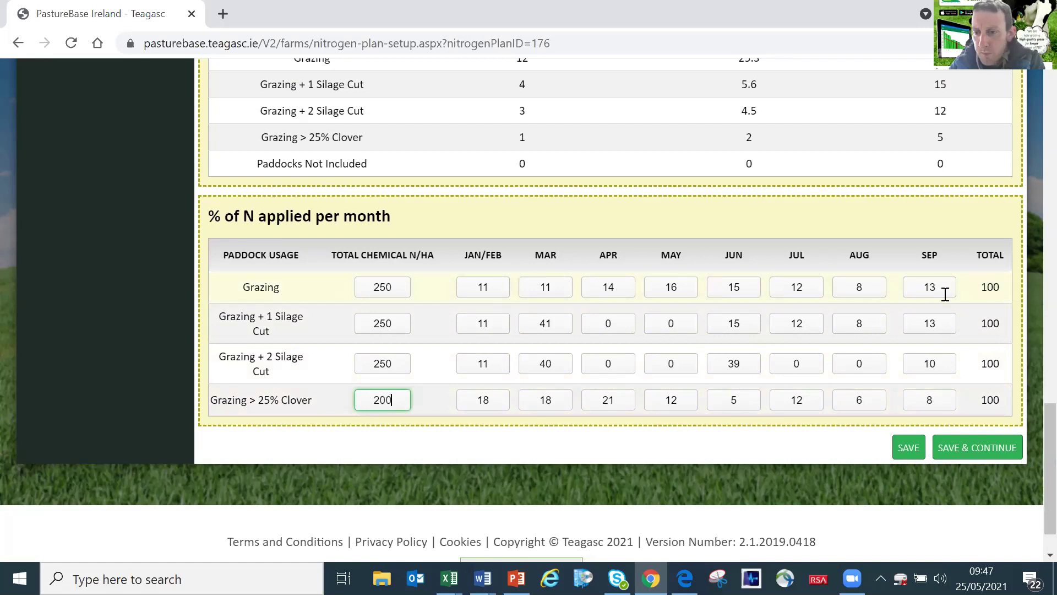
# - Save the plan setup, continue to the nitrogen plan and examine its Grazing paddock usage section
pyautogui.click(984, 449)
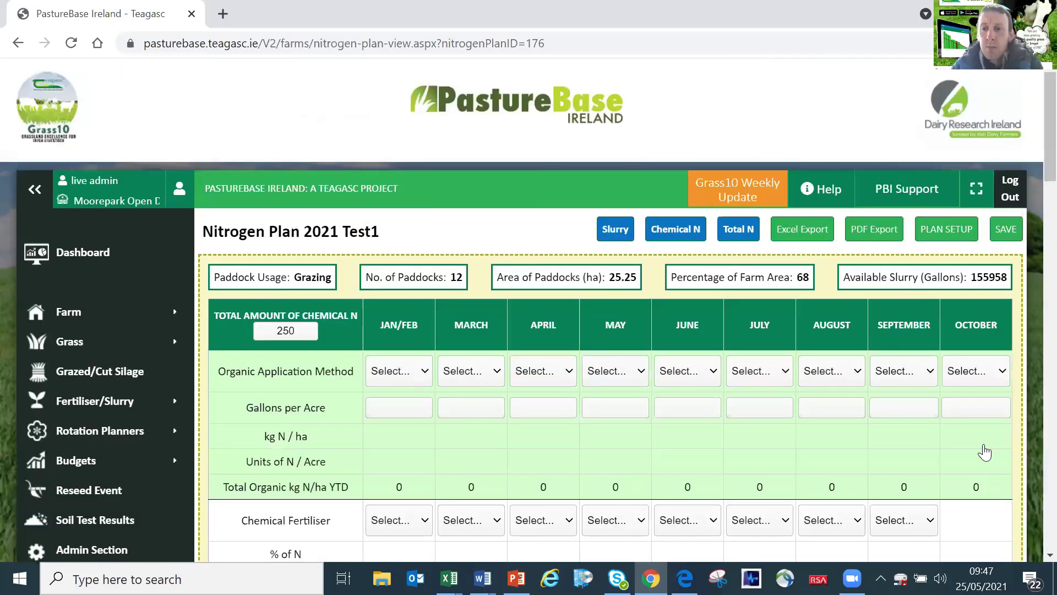
pyautogui.scroll(-3, 1030, 161)
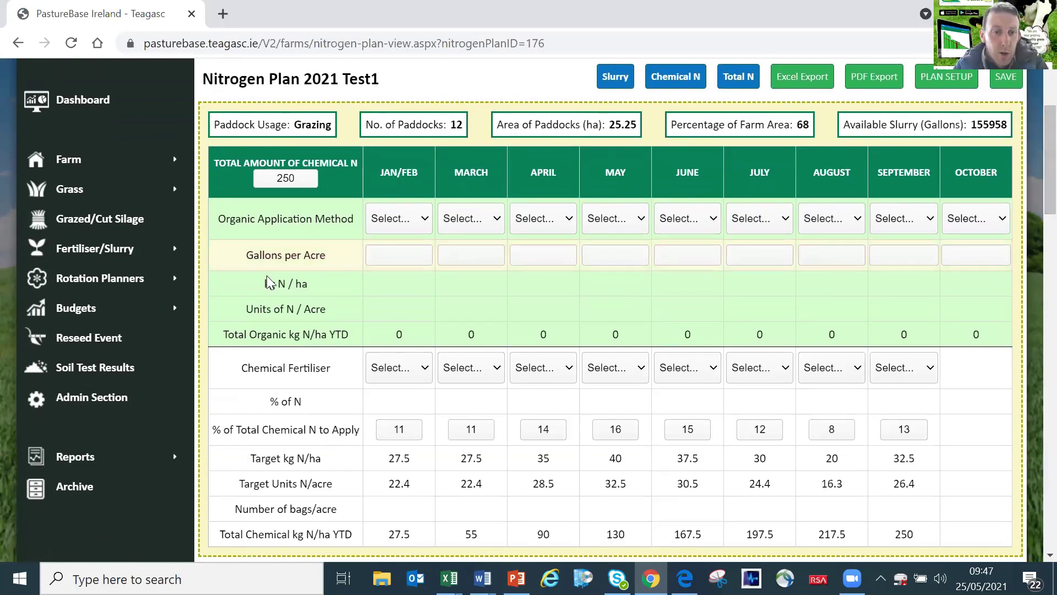
pyautogui.moveTo(215, 124); pyautogui.dragTo(334, 136)
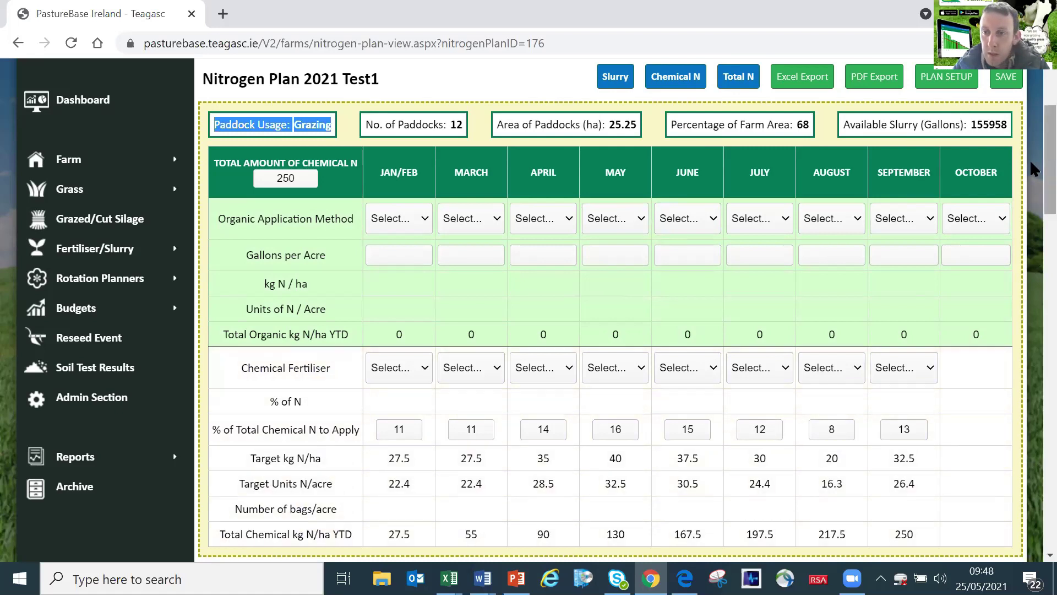
# - Examine the Grazing and Grazing + 1 Silage Cut sections, including their paddock areas, available slurry and monthly chemical N targets
pyautogui.scroll(-1, 1030, 162)
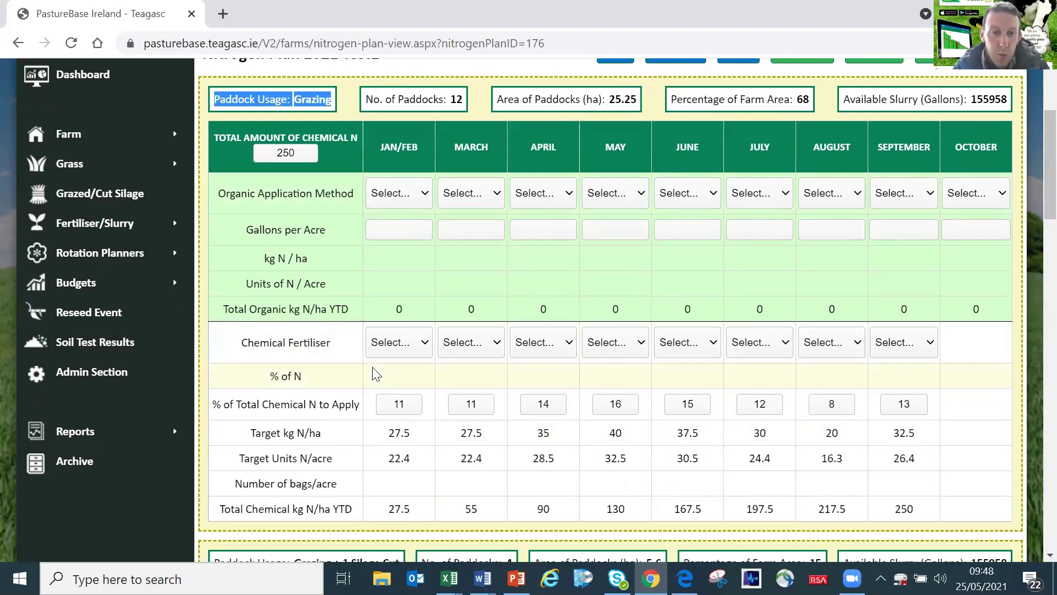
pyautogui.scroll(-8, 1030, 167)
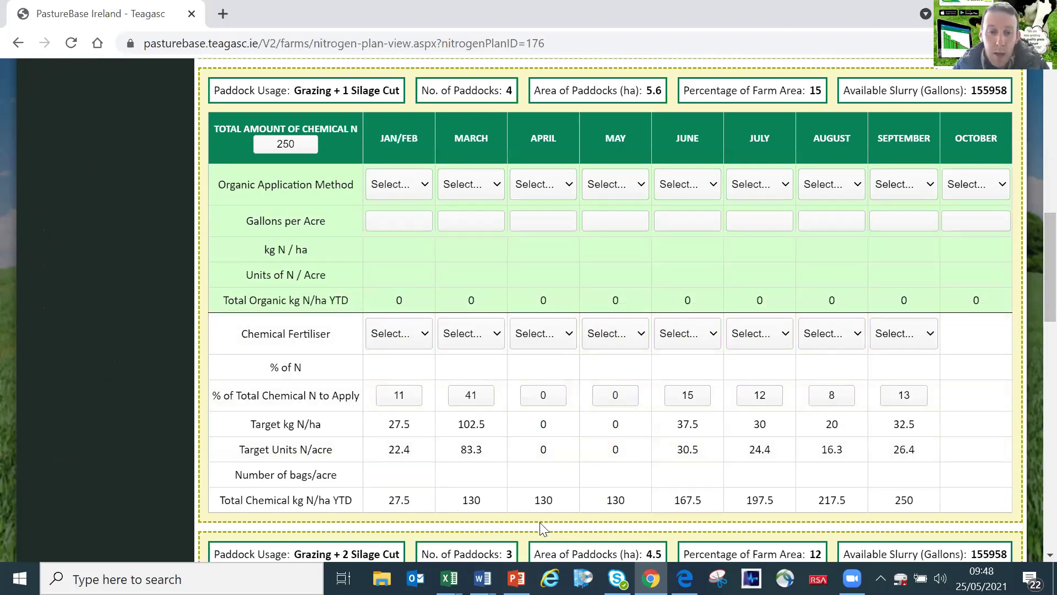
pyautogui.scroll(2, 1030, 270)
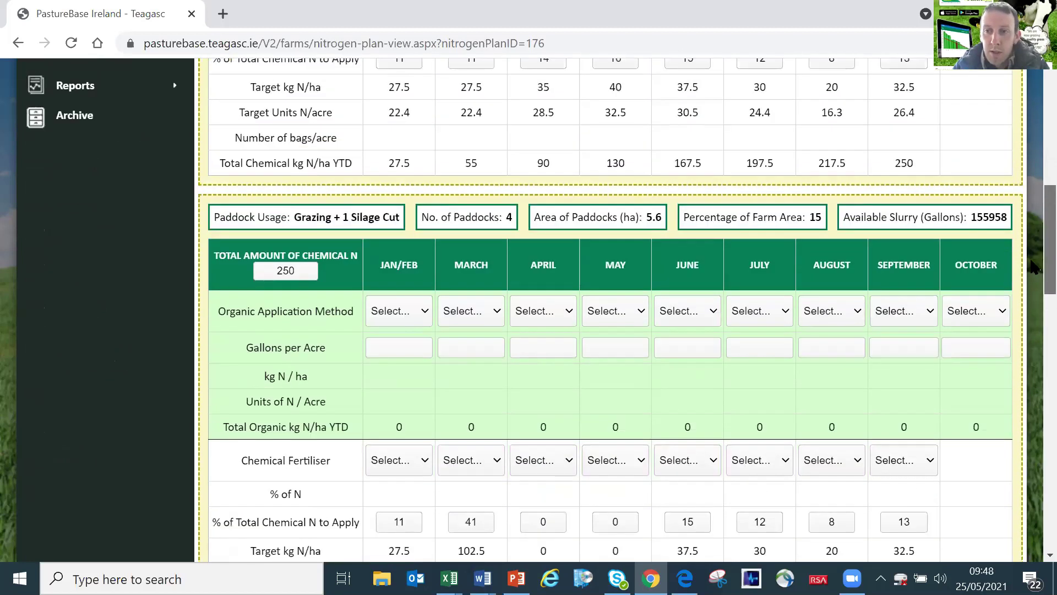
pyautogui.scroll(5, 1031, 267)
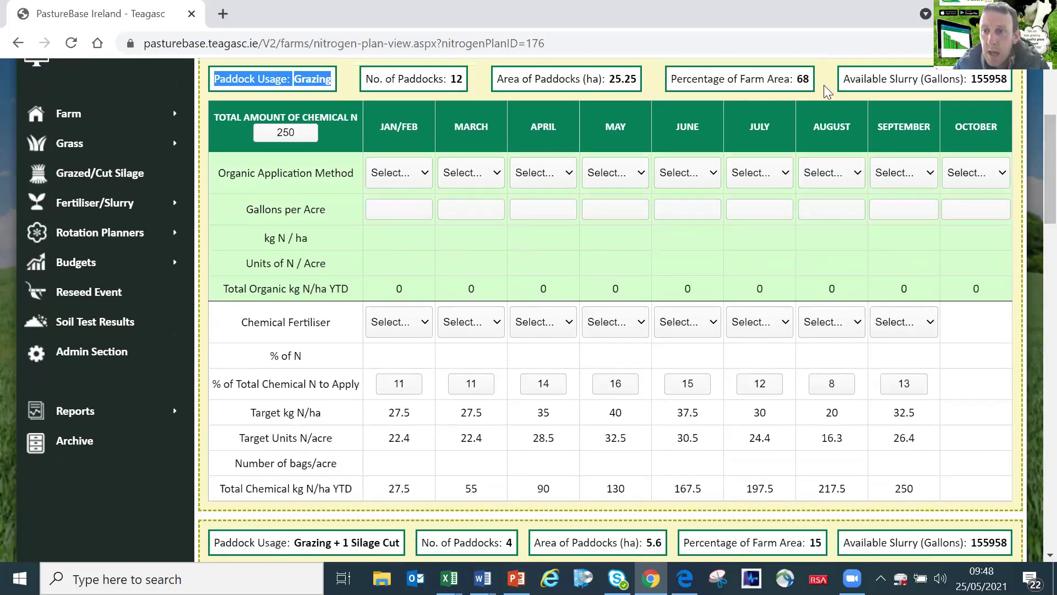
pyautogui.scroll(1, 1030, 143)
pyautogui.scroll(-1, 1029, 143)
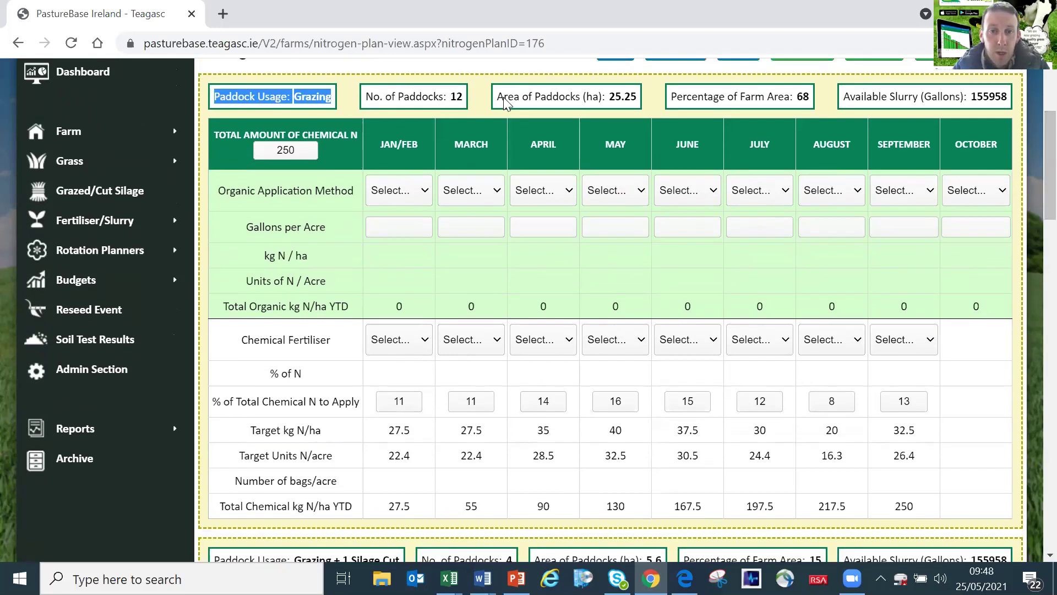
# - For Grazing in Jan/Feb, set the organic application method to Spr - D Bar at 2000 gallons per acre
pyautogui.click(428, 190)
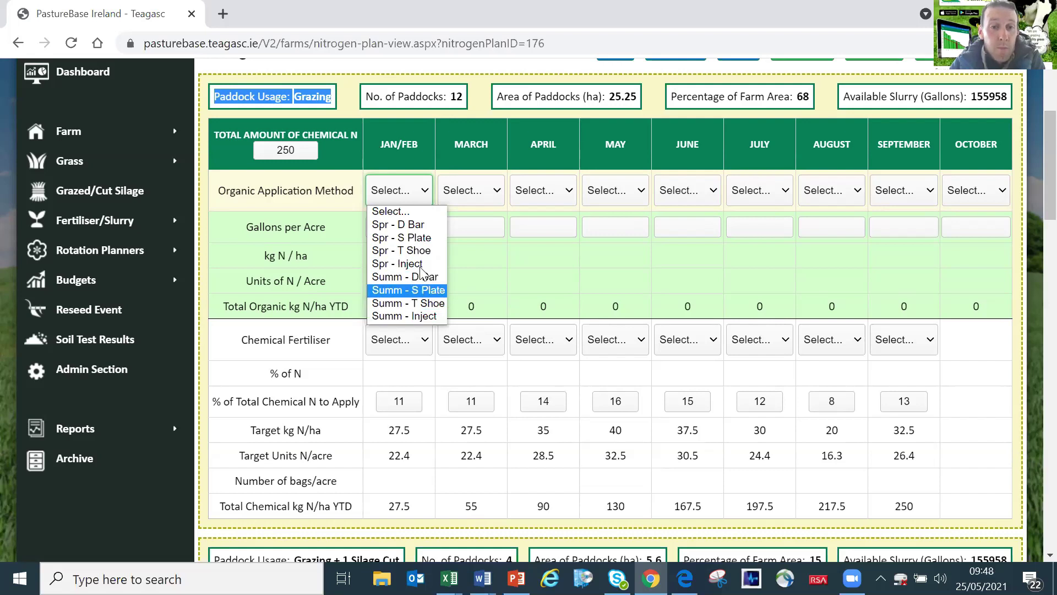
pyautogui.click(399, 225)
pyautogui.click(398, 227)
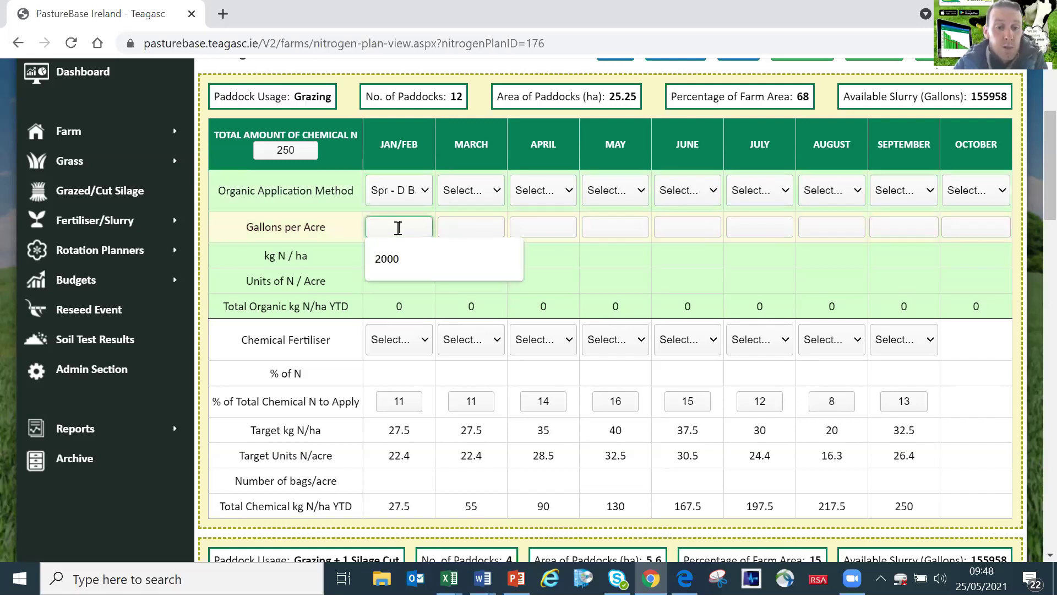
pyautogui.write('2000')
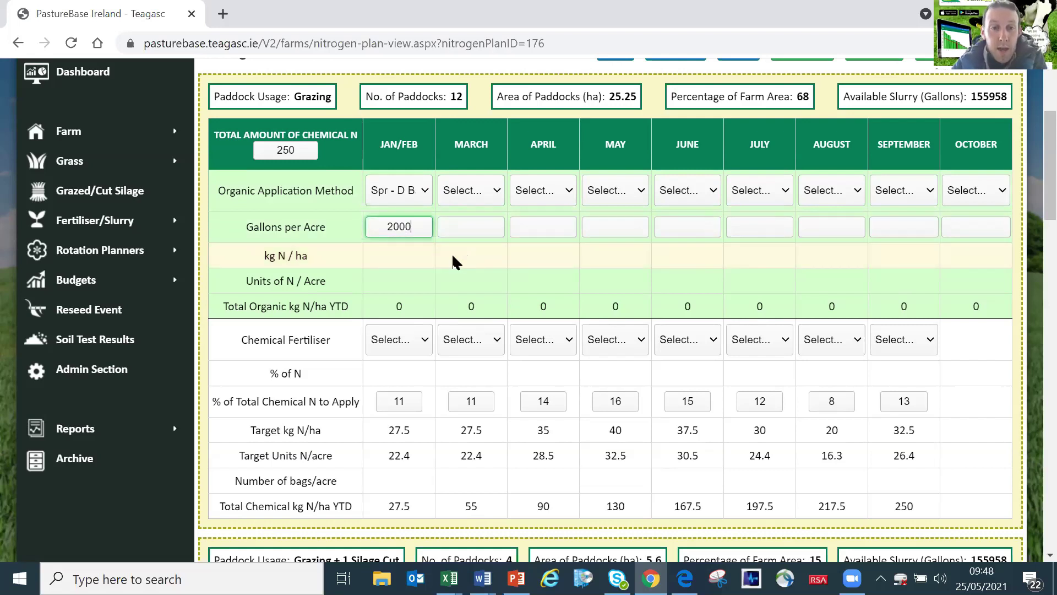
pyautogui.click(452, 261)
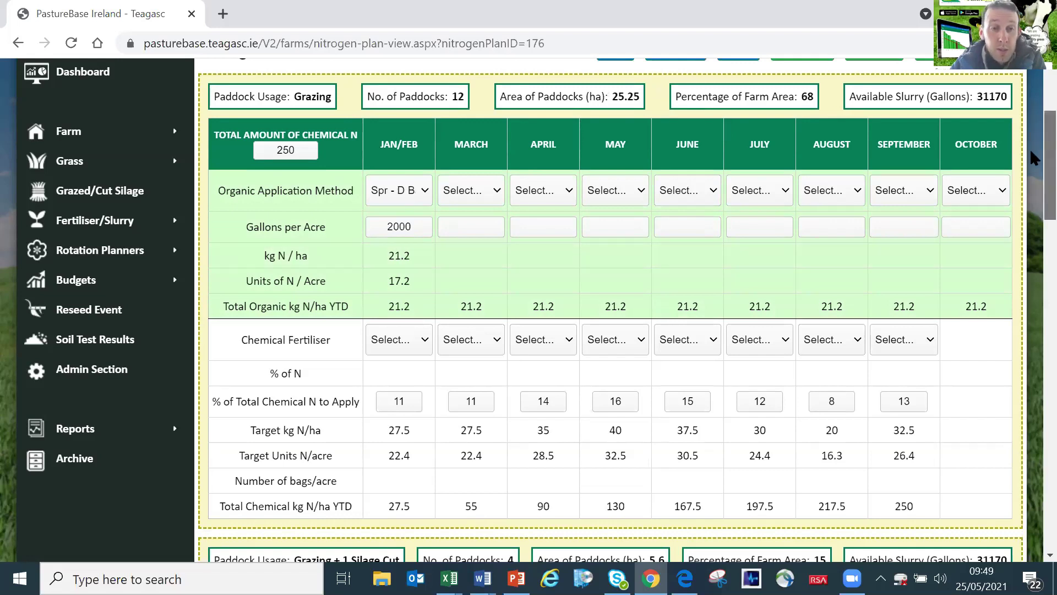
# - Choose Protected Urea as the Jan/Feb chemical fertiliser for Grazing and review its N percentage, target N and bags per acre
pyautogui.scroll(-1, 1030, 150)
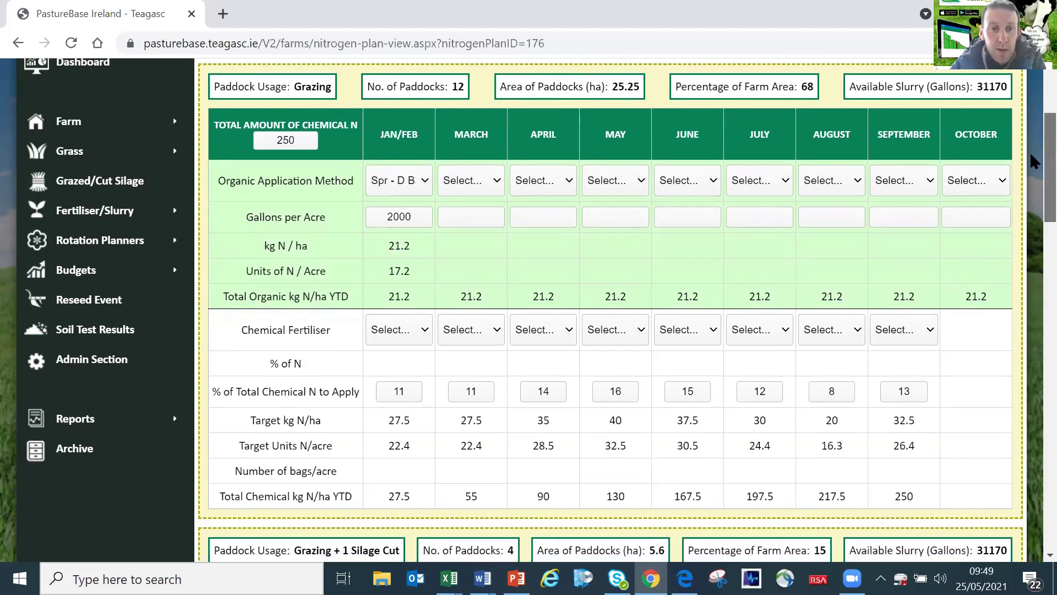
pyautogui.scroll(-2, 1030, 166)
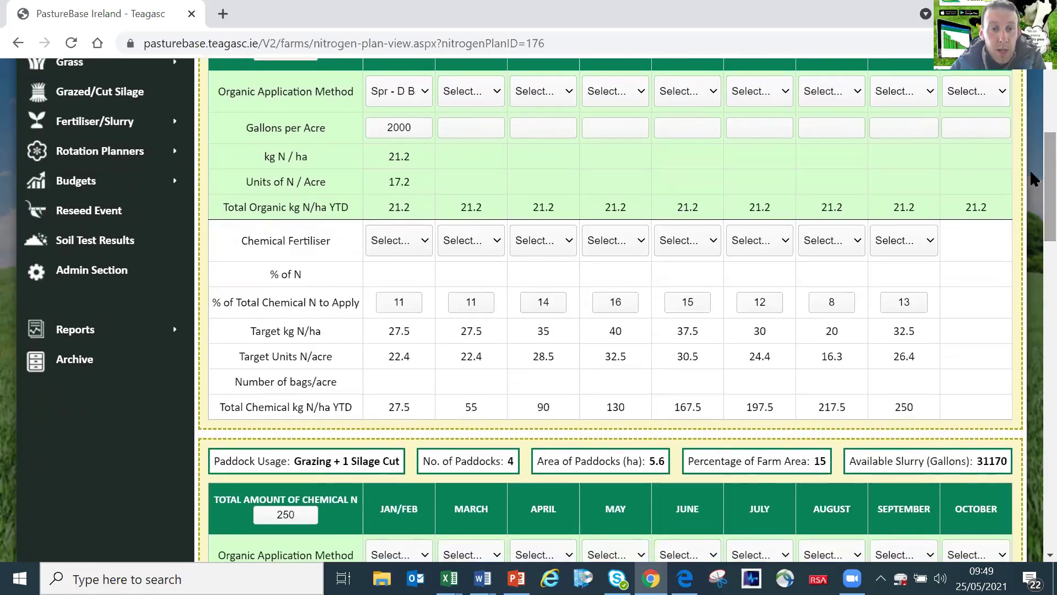
pyautogui.click(426, 242)
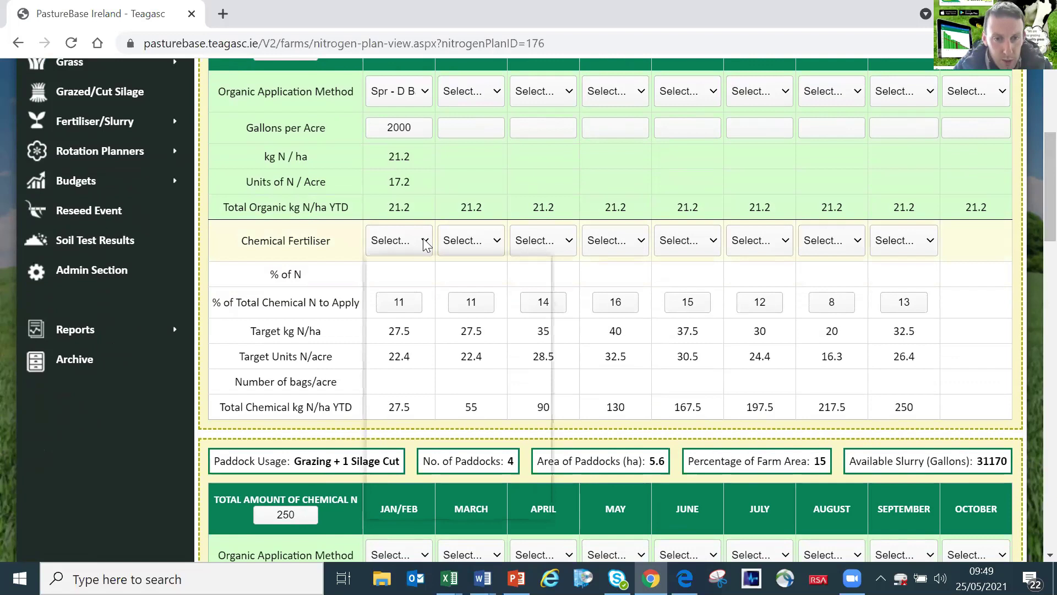
pyautogui.moveTo(547, 279); pyautogui.dragTo(543, 489)
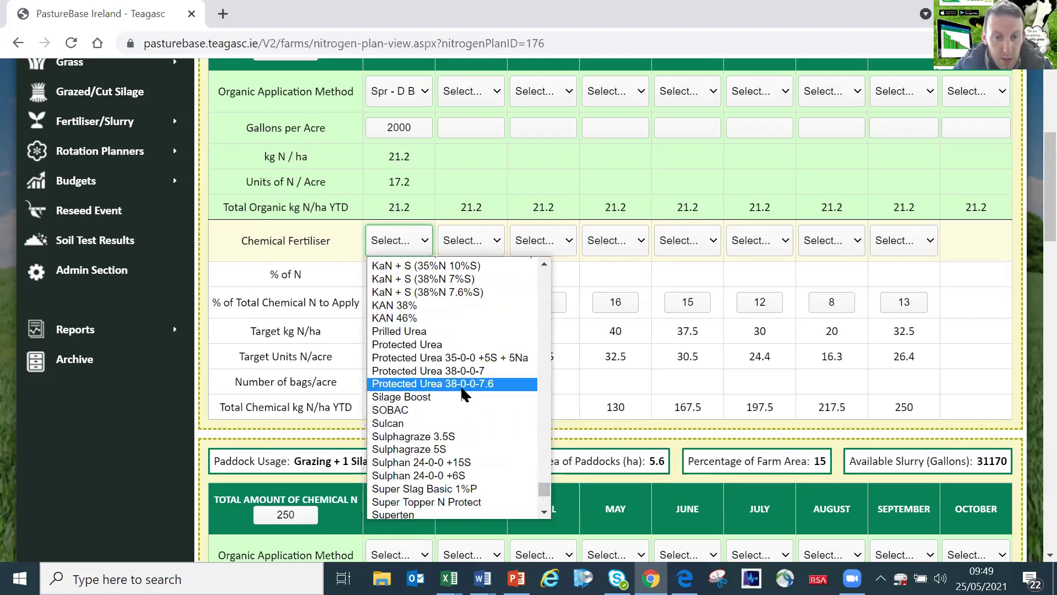
pyautogui.click(424, 346)
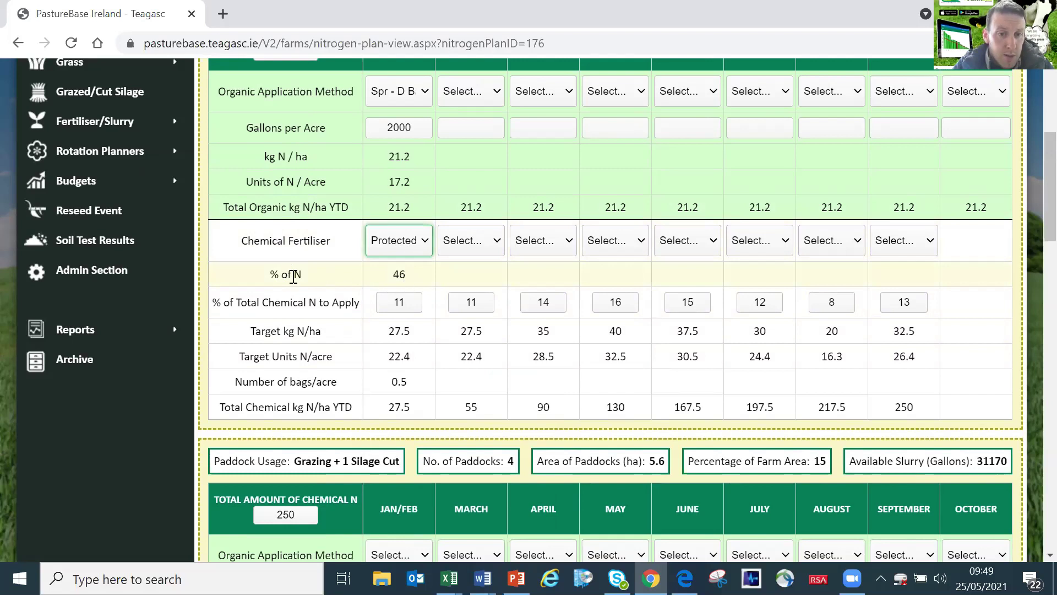
pyautogui.moveTo(268, 276); pyautogui.dragTo(308, 277)
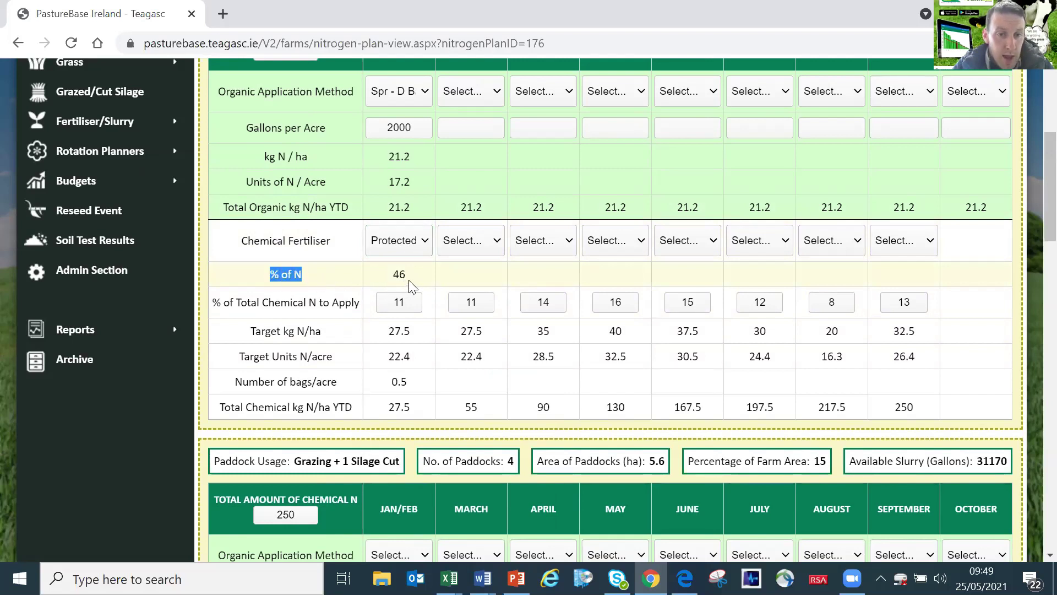
pyautogui.moveTo(214, 302); pyautogui.dragTo(353, 306)
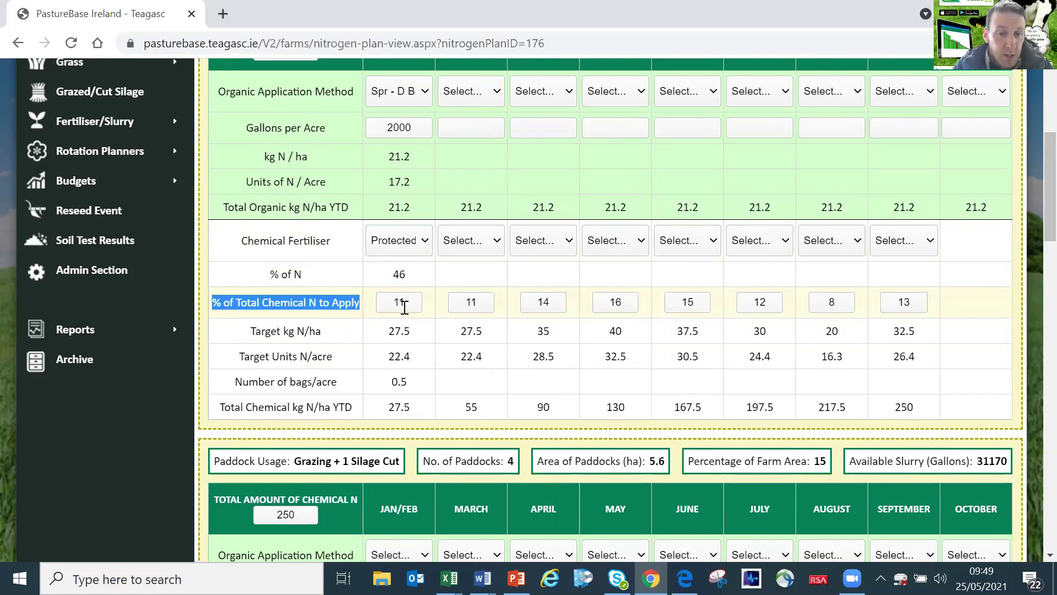
pyautogui.click(339, 339)
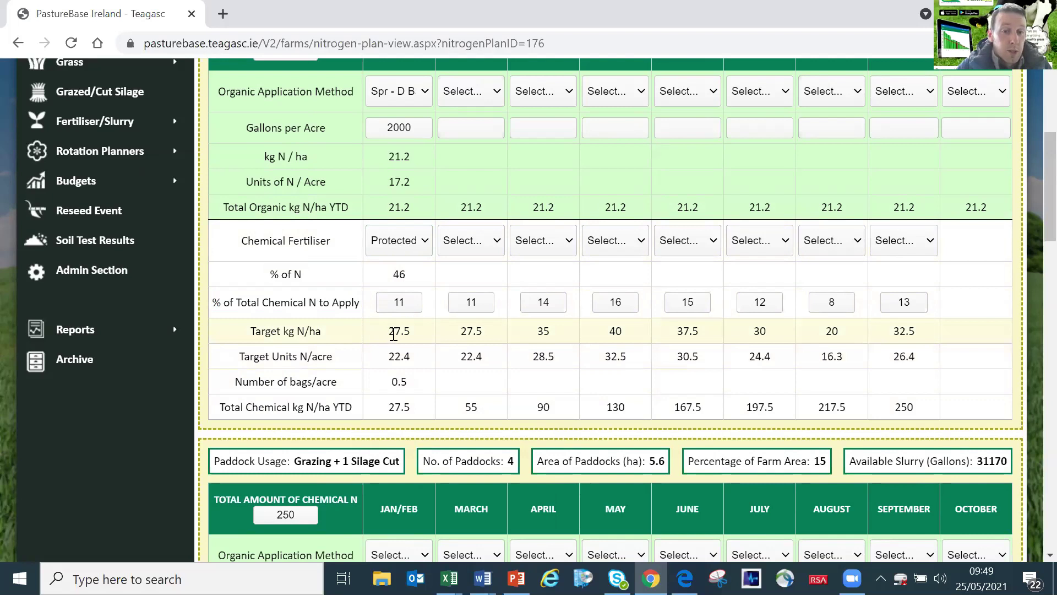
pyautogui.moveTo(236, 387); pyautogui.dragTo(341, 391)
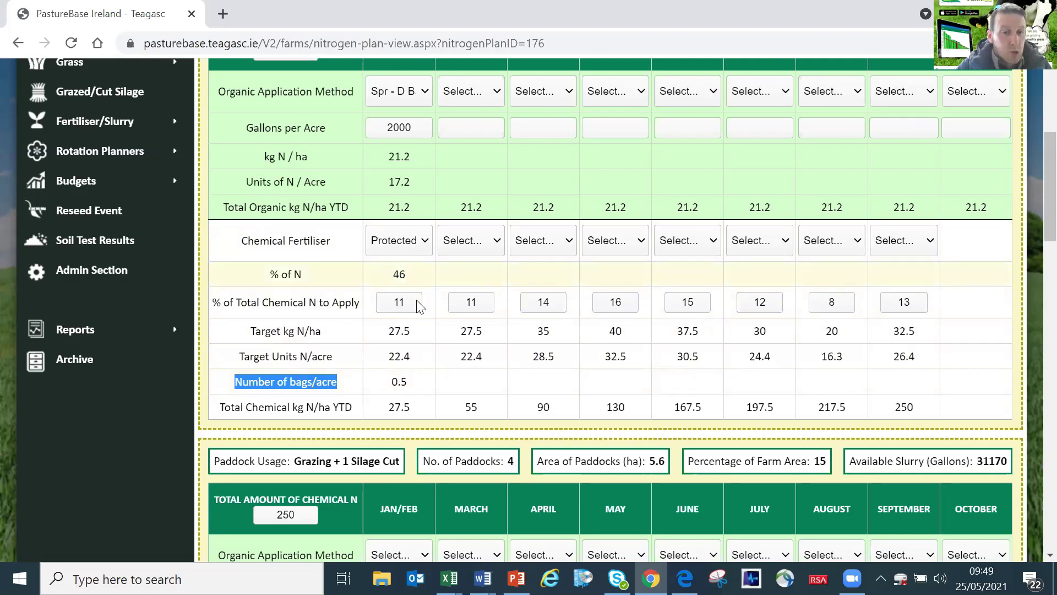
# - Choose 18-6-12 +3S as the March chemical fertiliser for Grazing and check the number of bags per acre
pyautogui.click(499, 241)
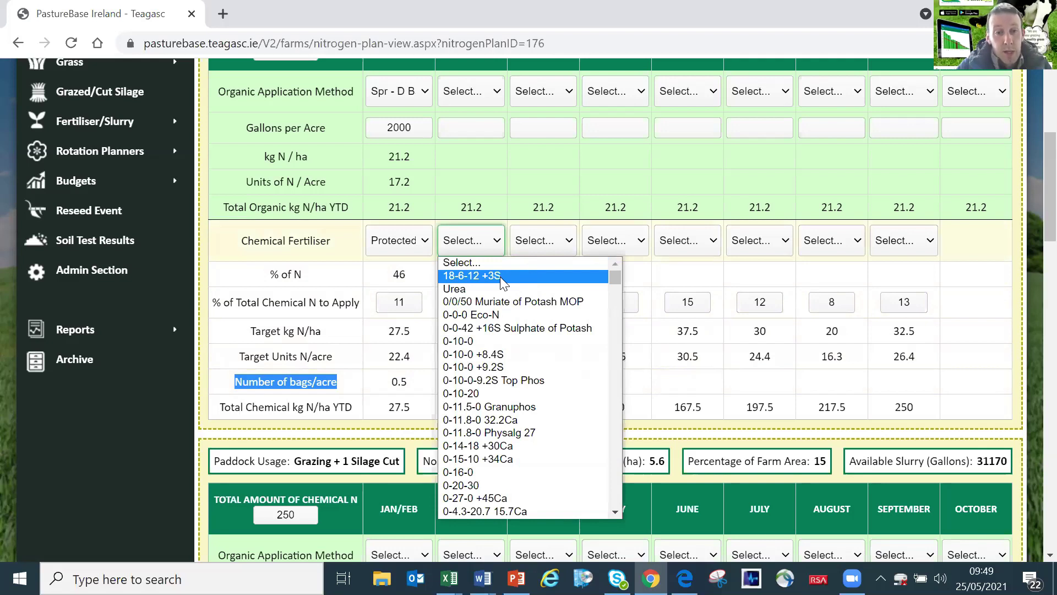
pyautogui.click(500, 276)
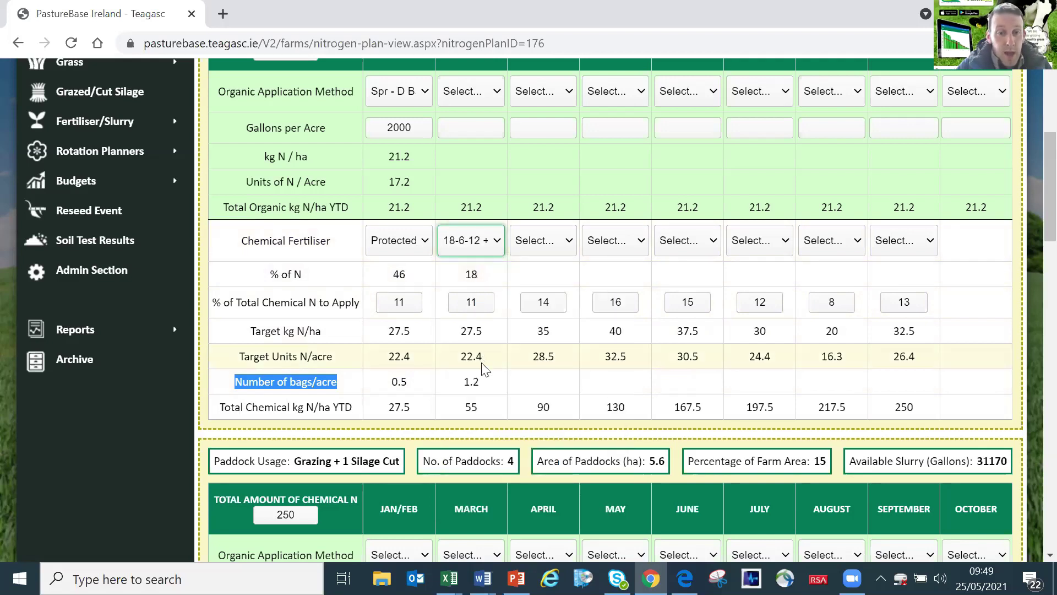
pyautogui.doubleClick(471, 382)
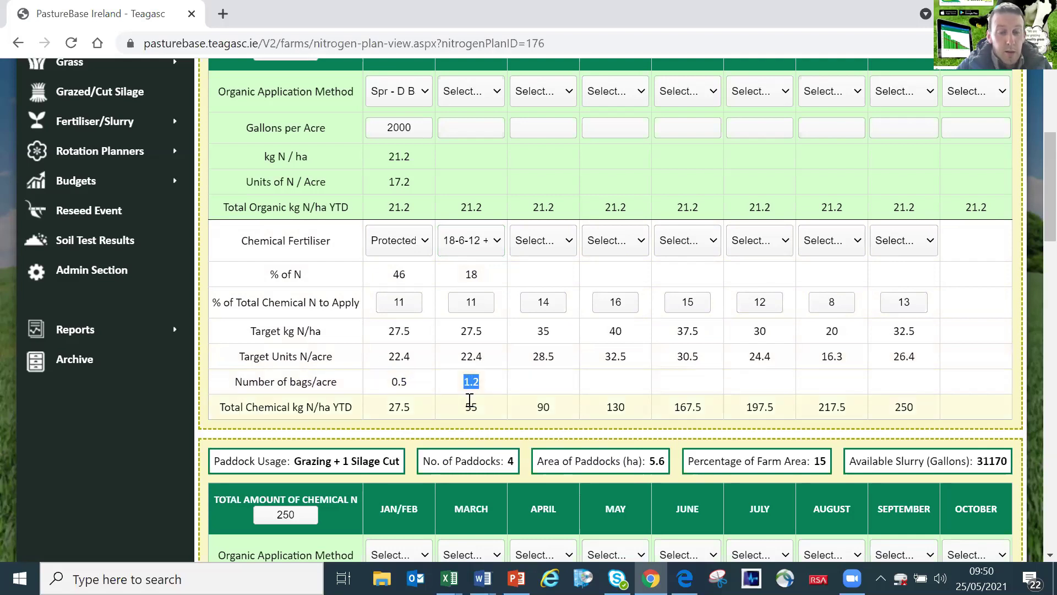
# - Set the Grazing chemical fertiliser to Protected Urea for April, May and June
pyautogui.click(569, 247)
pyautogui.moveTo(688, 277); pyautogui.dragTo(659, 492)
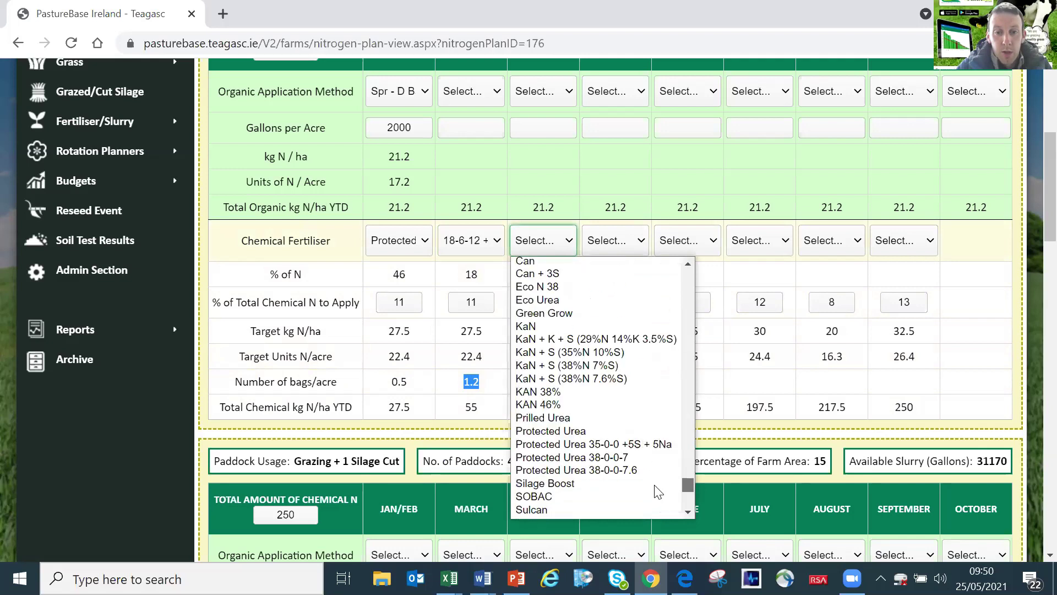
pyautogui.click(582, 431)
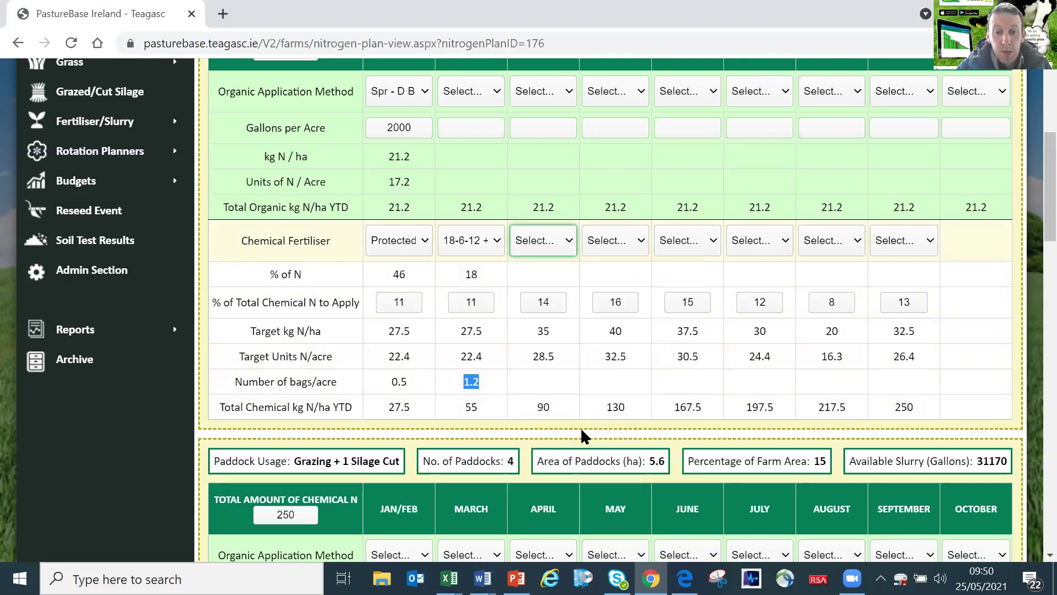
pyautogui.click(634, 248)
pyautogui.moveTo(759, 281); pyautogui.dragTo(759, 487)
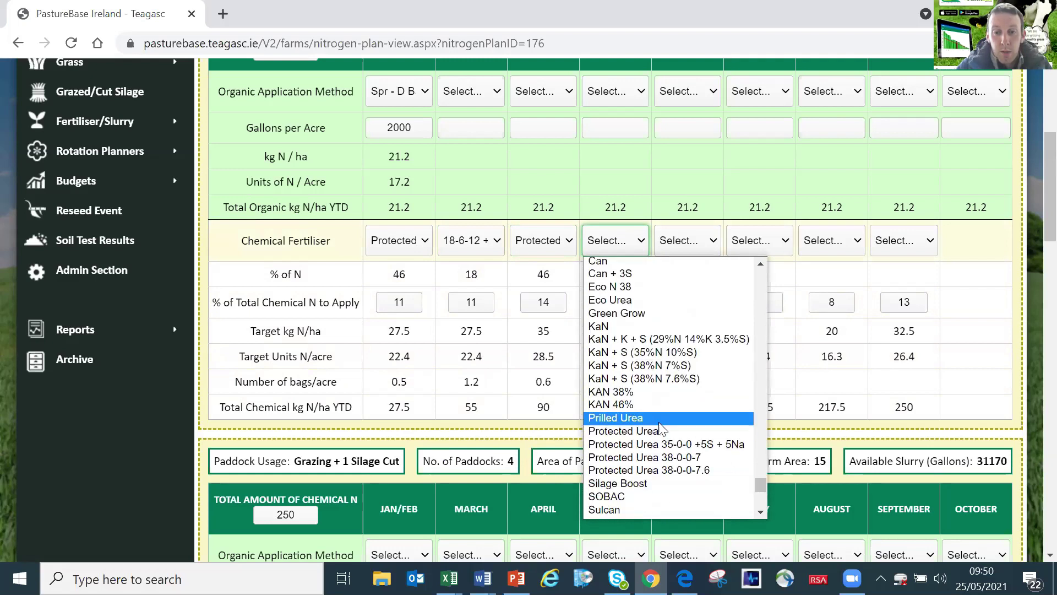
pyautogui.click(655, 435)
pyautogui.click(709, 240)
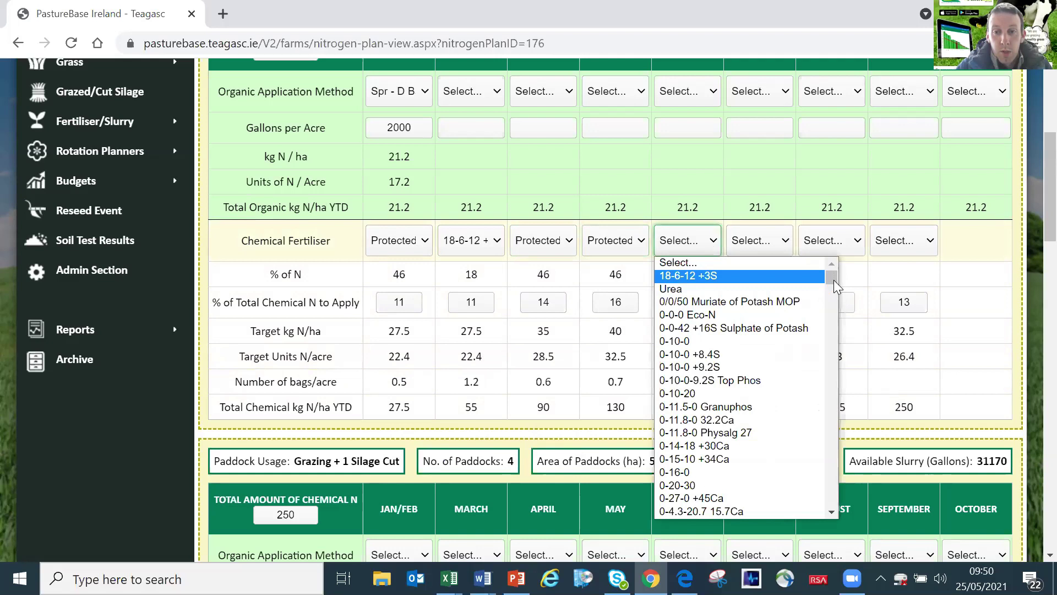
pyautogui.moveTo(830, 281); pyautogui.dragTo(830, 495)
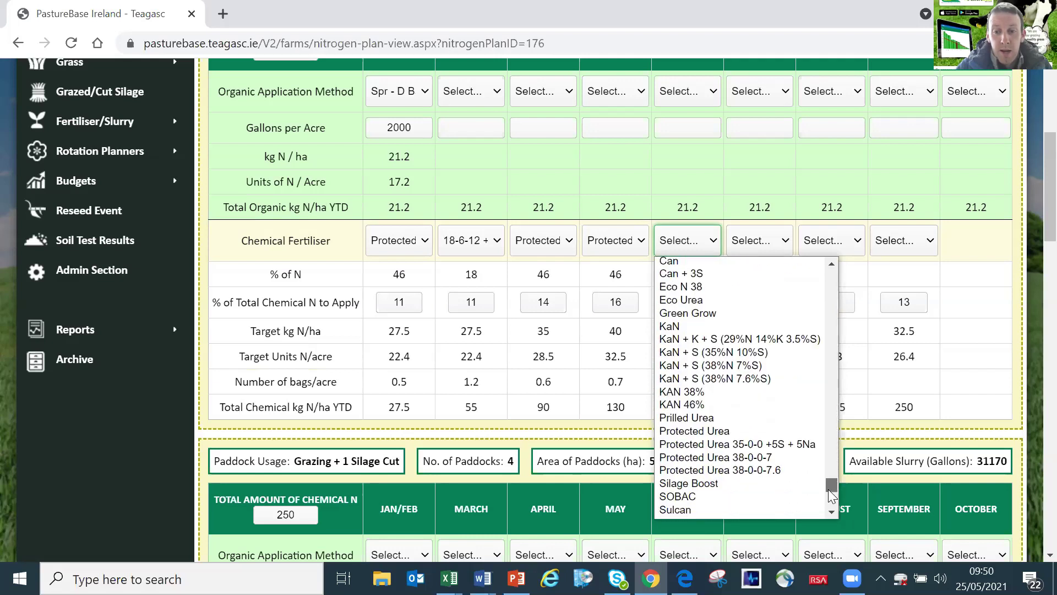
pyautogui.click(750, 431)
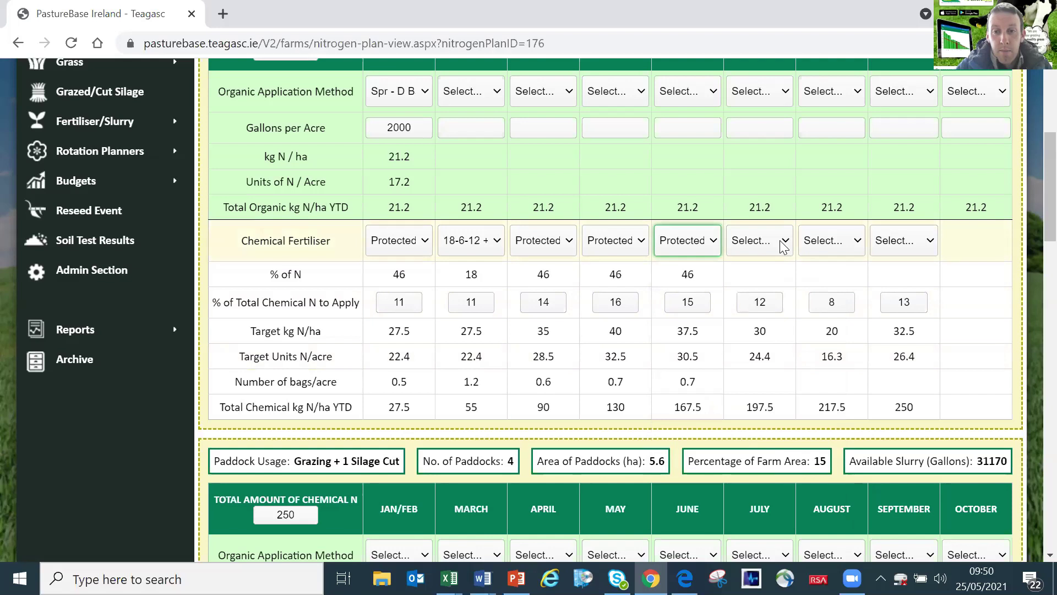
# - Set the Grazing chemical fertiliser to 18-6-12 +3S for July and to Urea for August and September
pyautogui.click(786, 245)
pyautogui.click(797, 271)
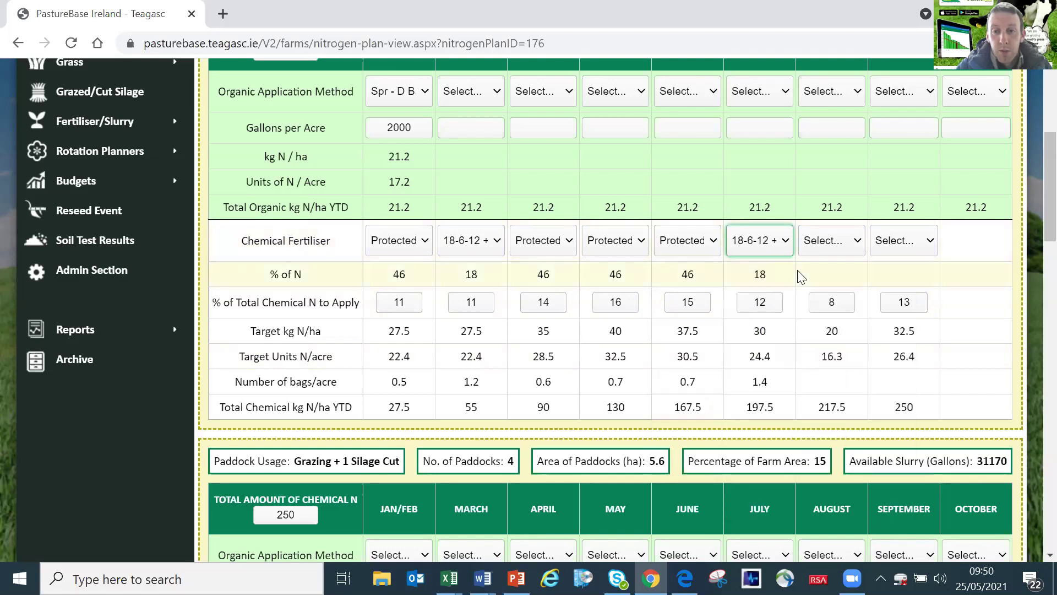
pyautogui.click(838, 246)
pyautogui.click(835, 288)
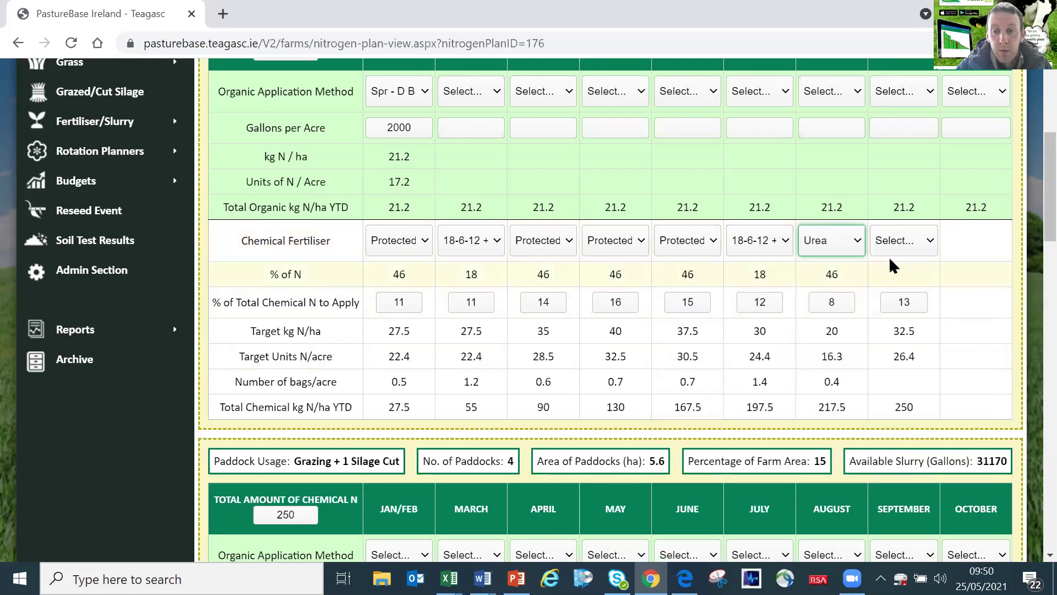
pyautogui.click(909, 240)
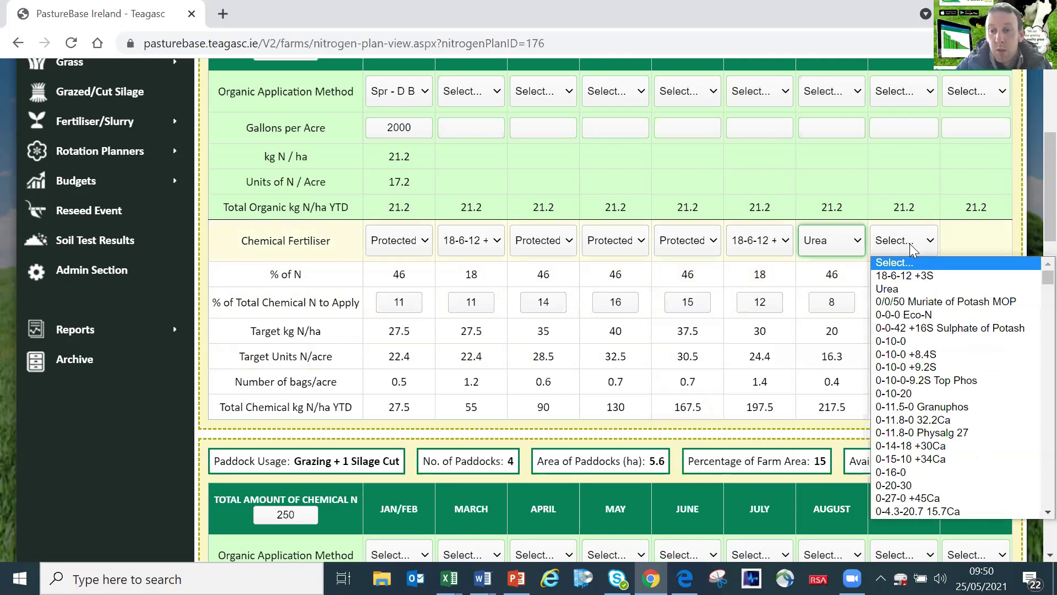
pyautogui.click(909, 289)
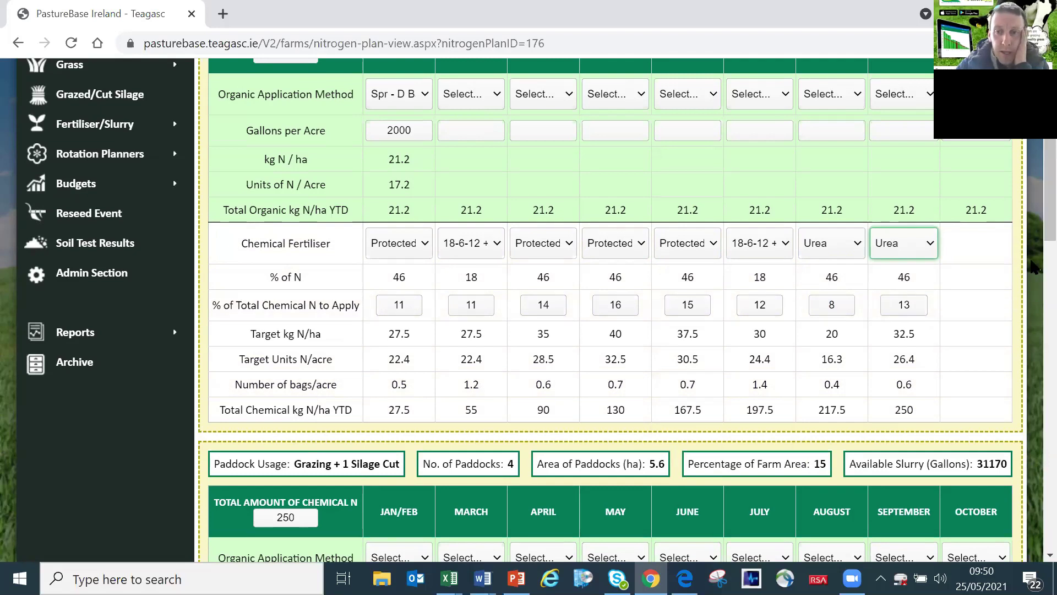
# - Review the Grazing section's slurry and fertiliser entries from the monthly totals back up to the plan's heading
pyautogui.scroll(1, 1032, 220)
pyautogui.scroll(2, 1034, 223)
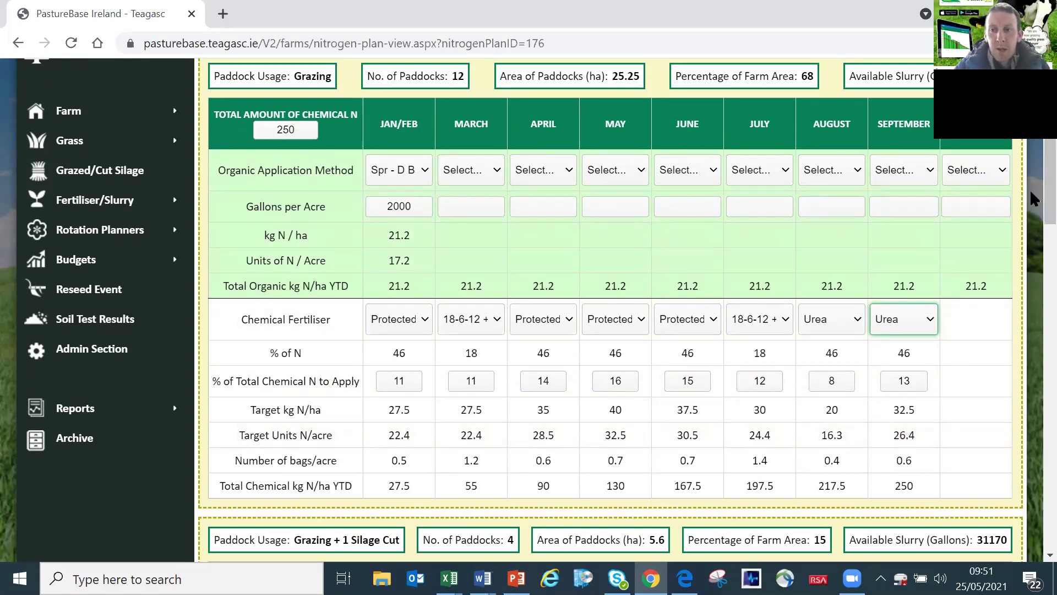
pyautogui.scroll(1, 1030, 164)
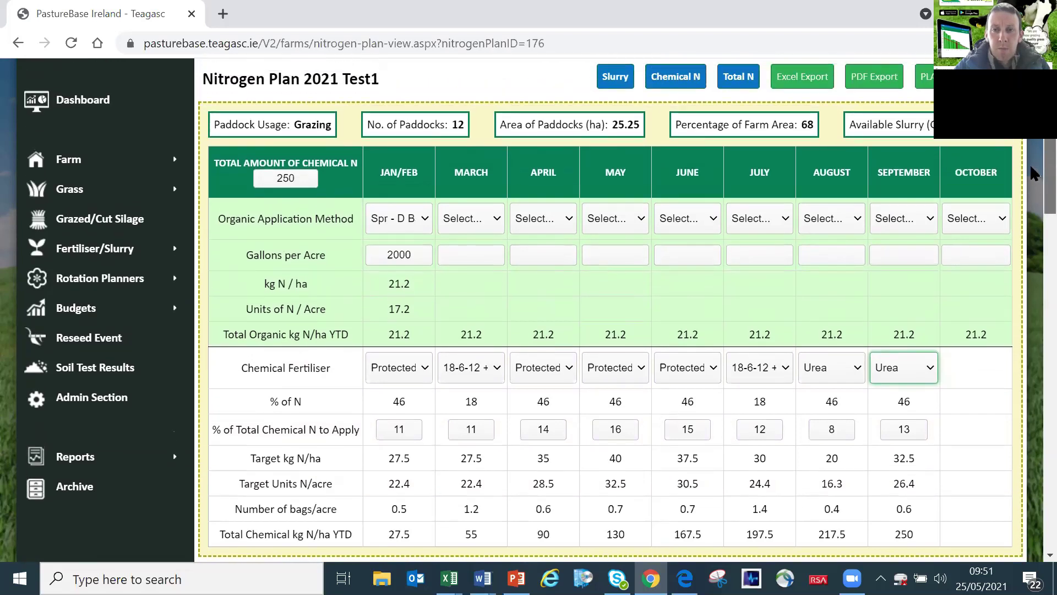
pyautogui.scroll(1, 1030, 164)
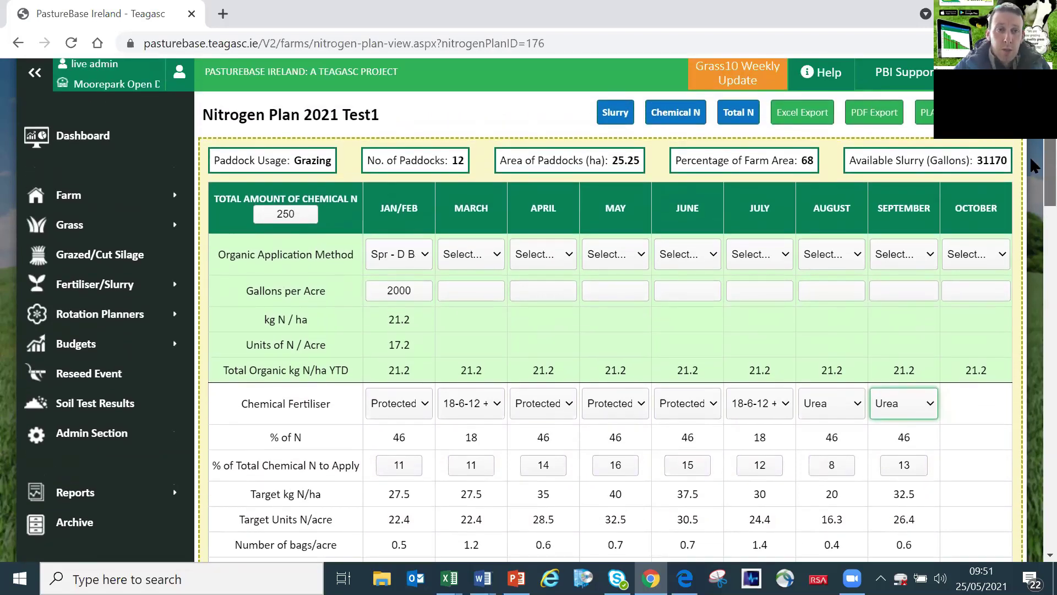
pyautogui.scroll(1, 1031, 160)
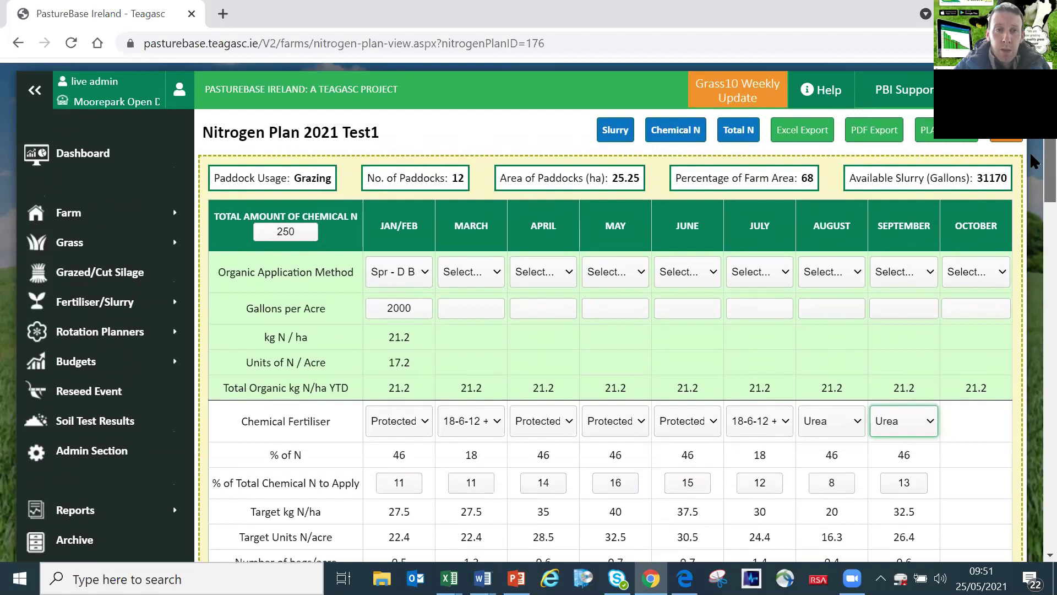
# - Review Grazing's Total Chemical kg N/ha YTD row and locate the Grazing + 1 Silage Cut section
pyautogui.scroll(-1, 1030, 151)
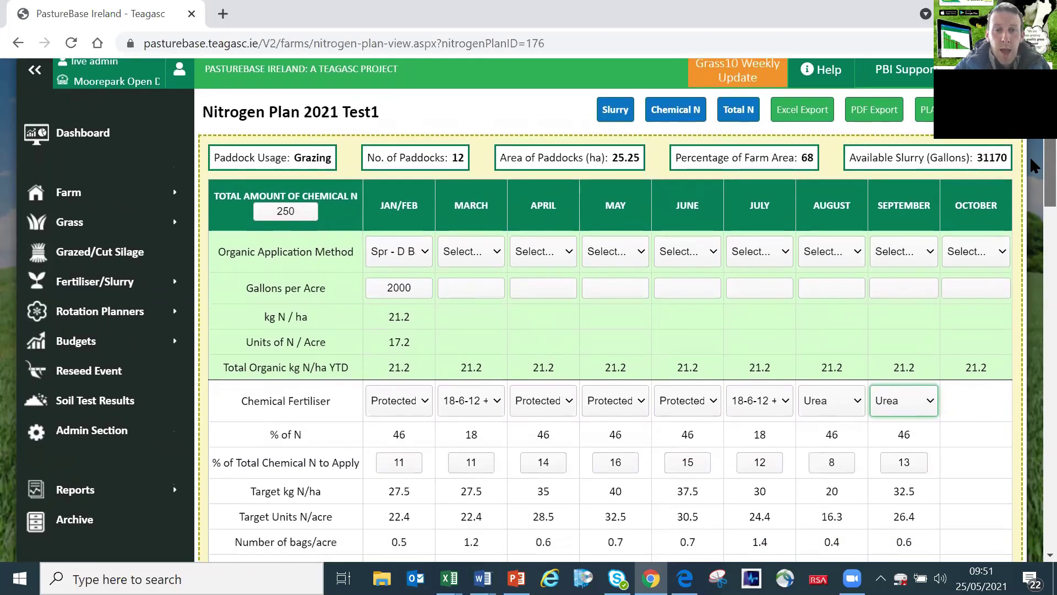
pyautogui.scroll(-3, 1030, 159)
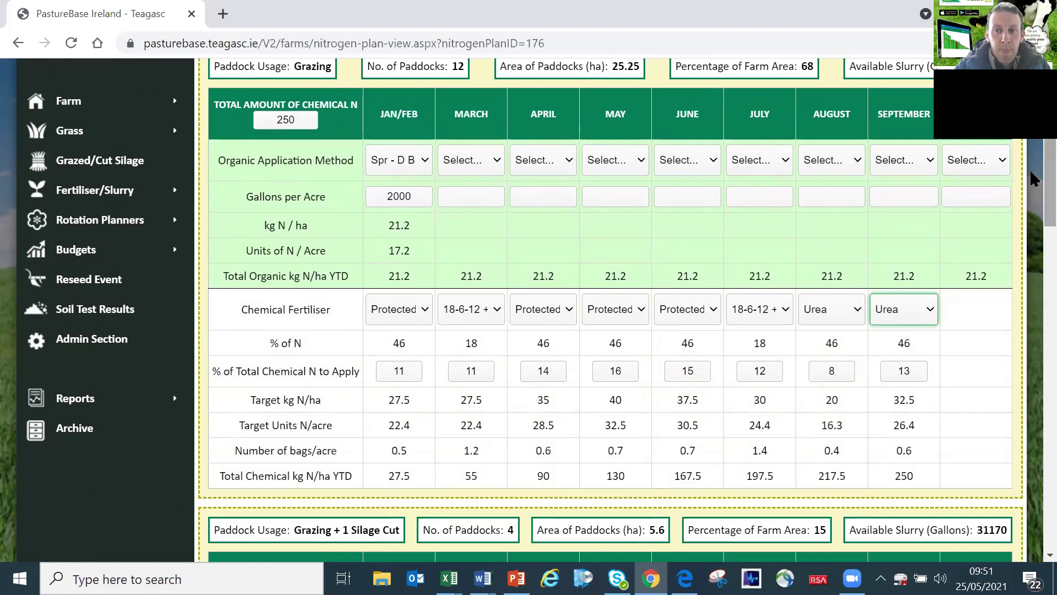
pyautogui.scroll(-3, 1031, 176)
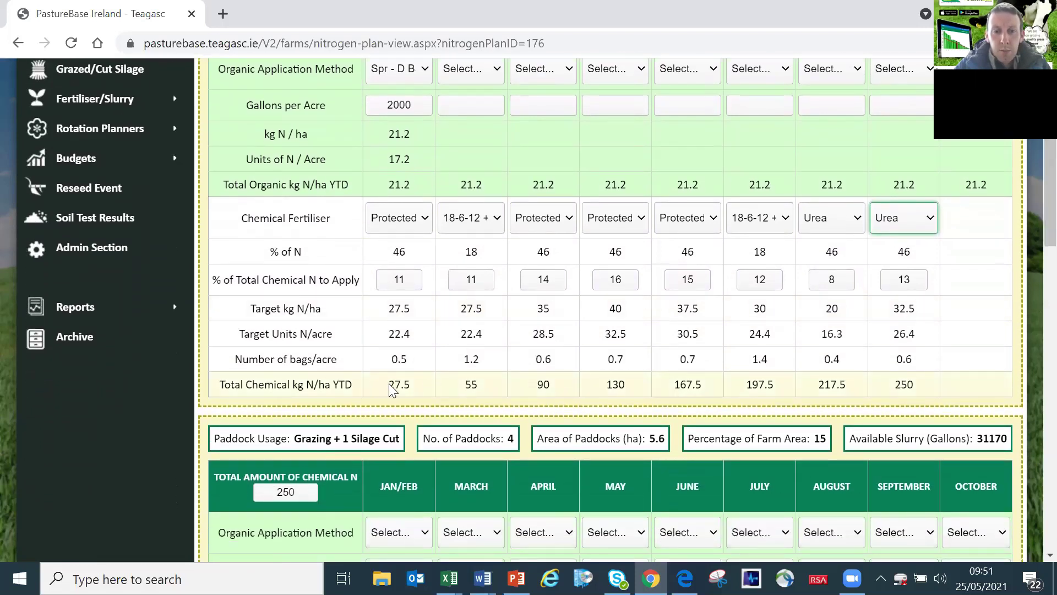
pyautogui.moveTo(220, 385); pyautogui.dragTo(358, 393)
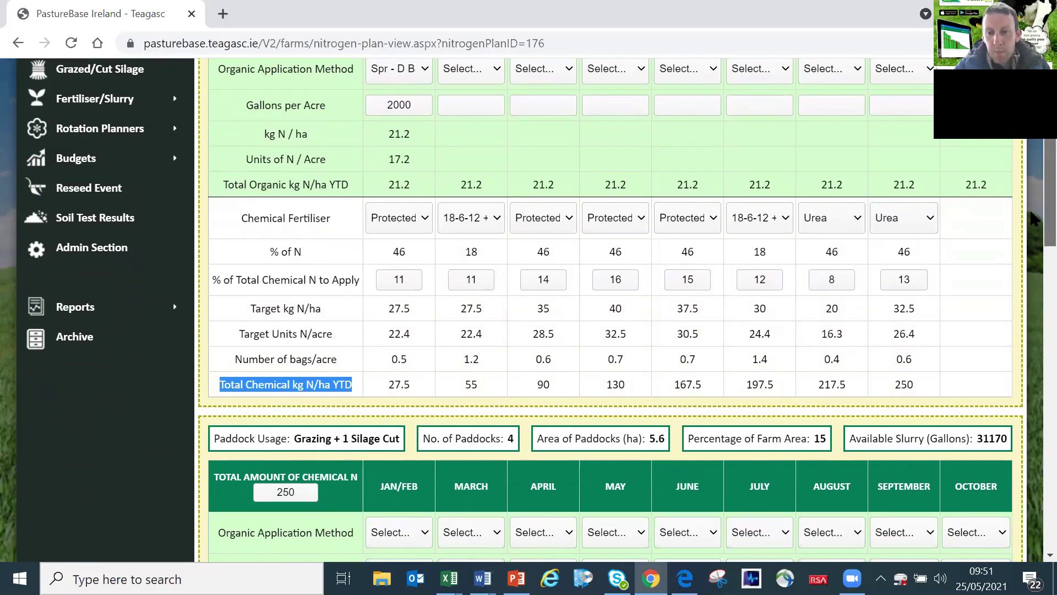
pyautogui.scroll(4, 1034, 219)
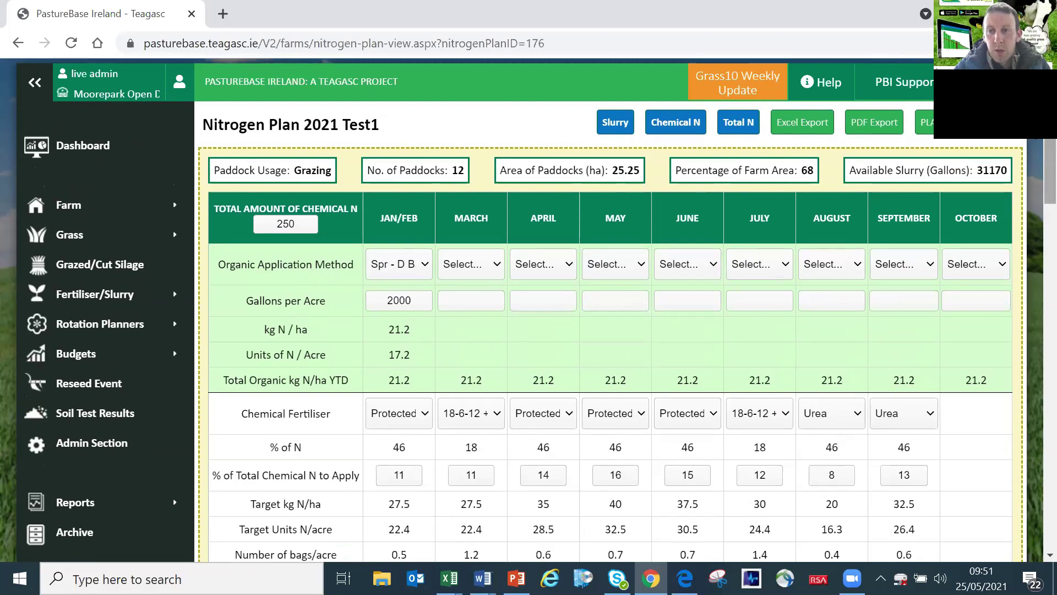
pyautogui.scroll(-5, 1030, 148)
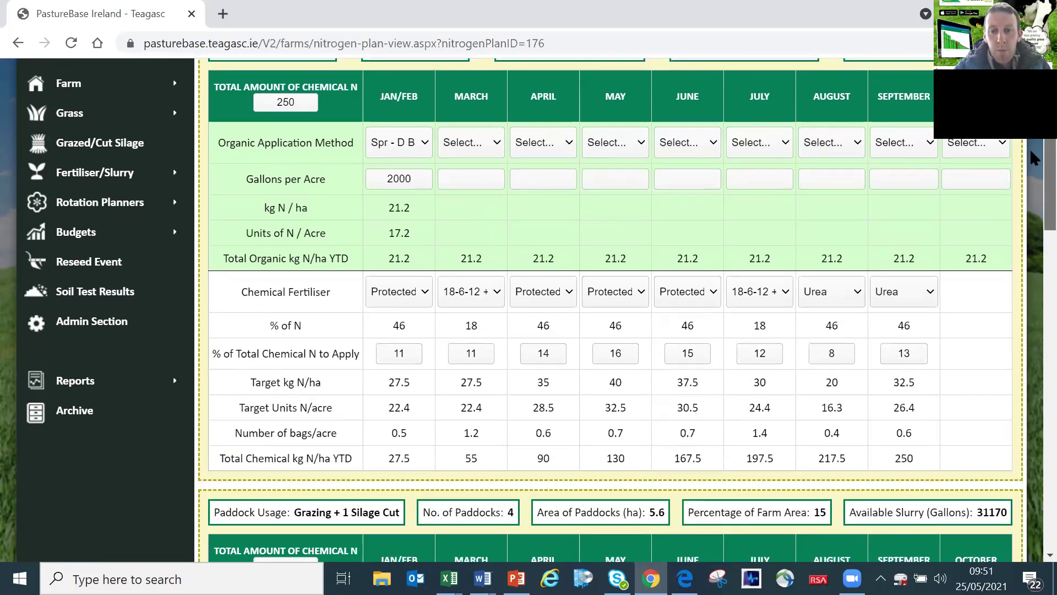
pyautogui.scroll(-2, 1029, 190)
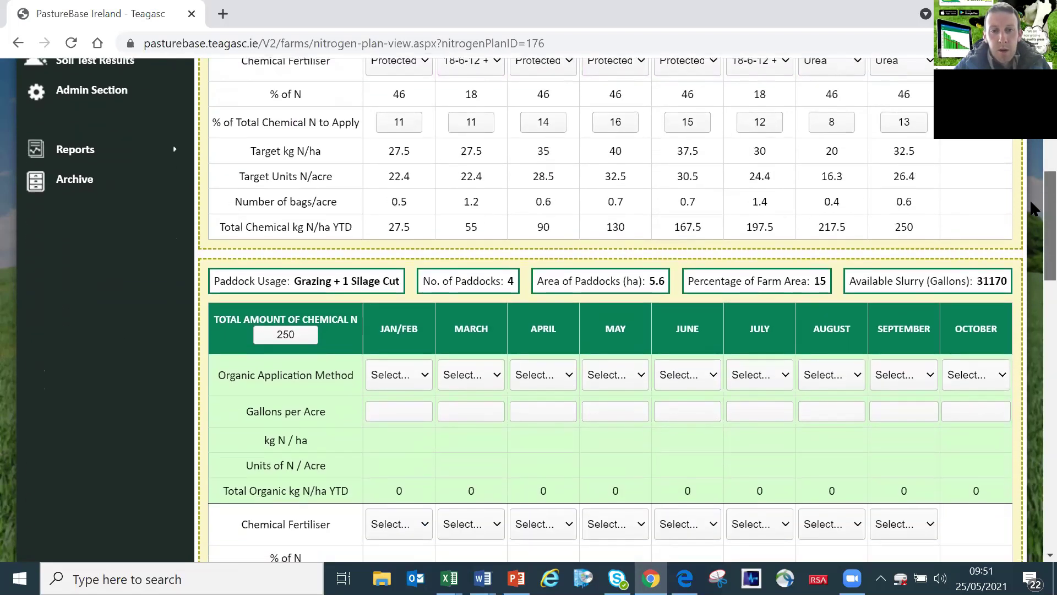
pyautogui.moveTo(291, 279); pyautogui.dragTo(399, 287)
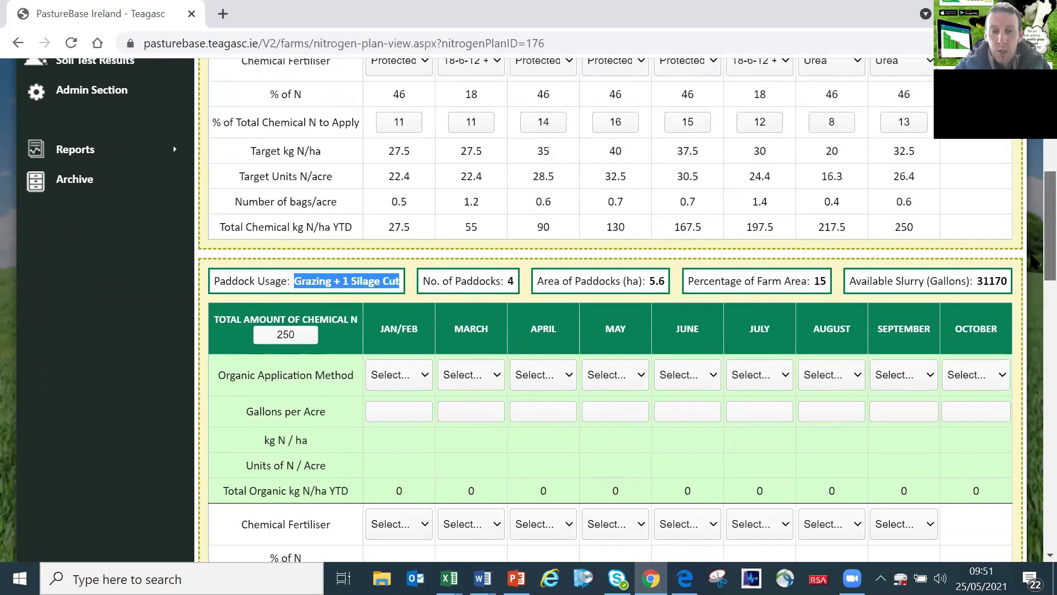
# - Try 0% as Grazing's January/February share of total chemical N and restore it to 11%
pyautogui.scroll(2, 1034, 238)
pyautogui.scroll(3, 1034, 238)
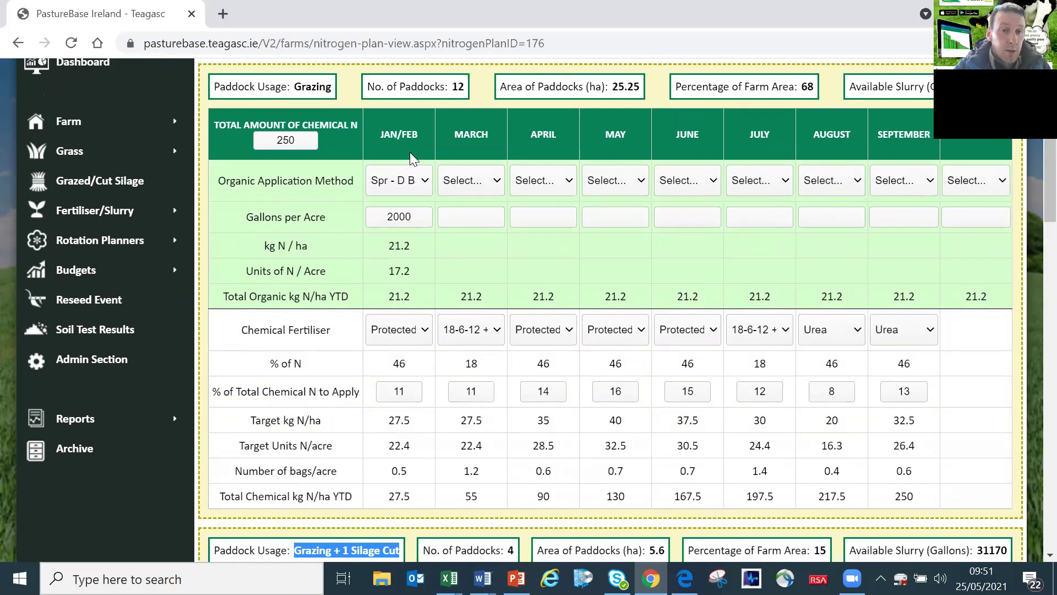
pyautogui.click(407, 395)
pyautogui.press('BackSpace')
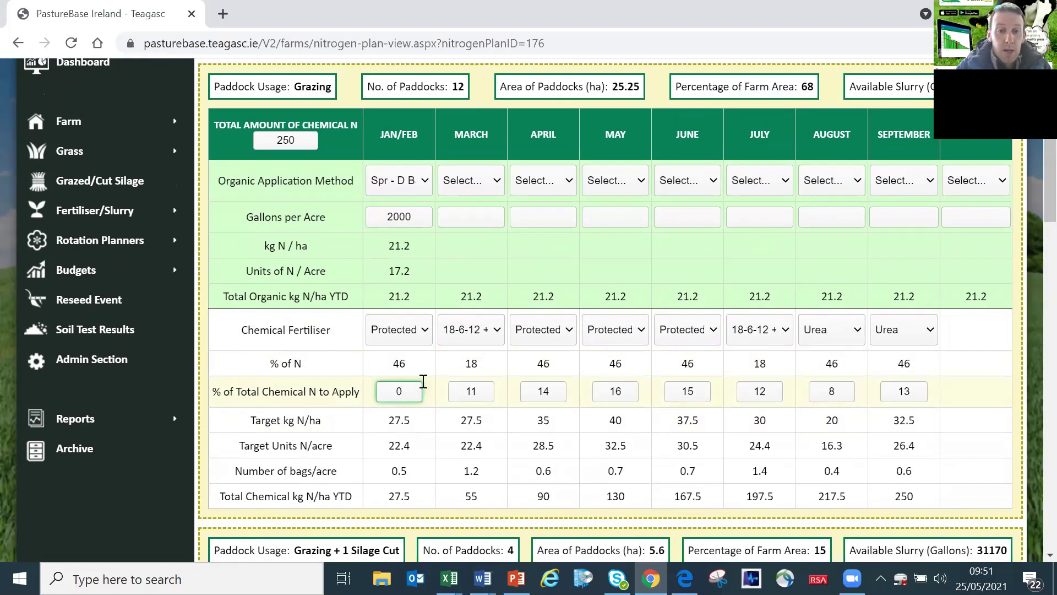
pyautogui.click(429, 374)
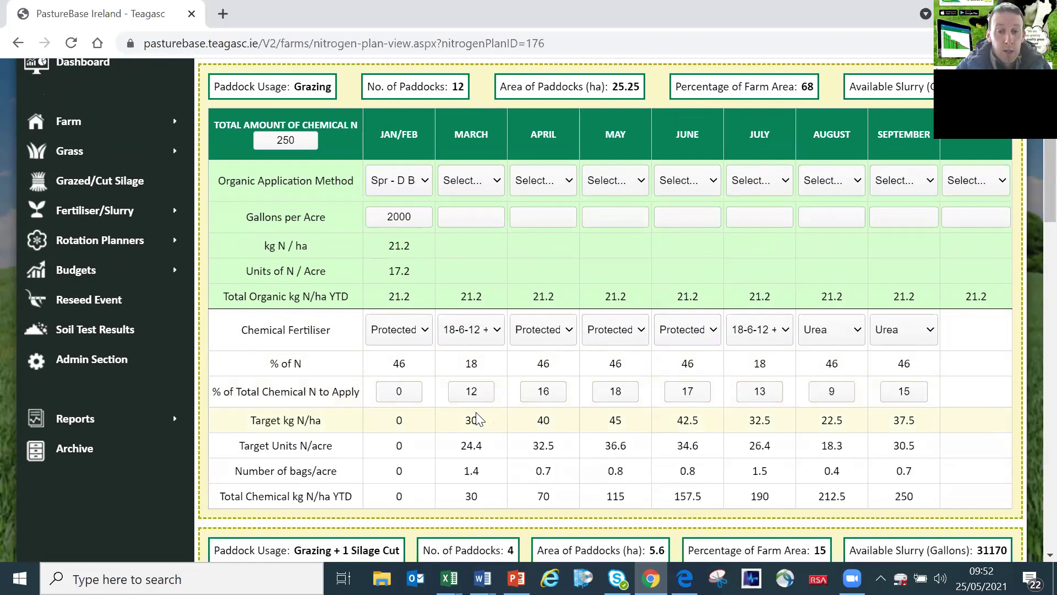
pyautogui.click(413, 392)
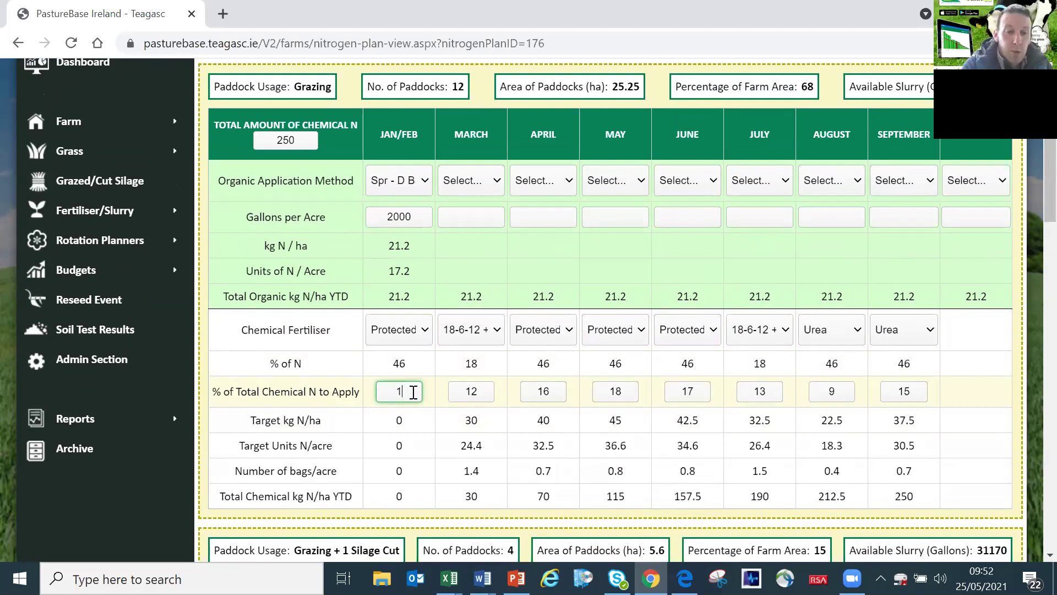
pyautogui.click(338, 432)
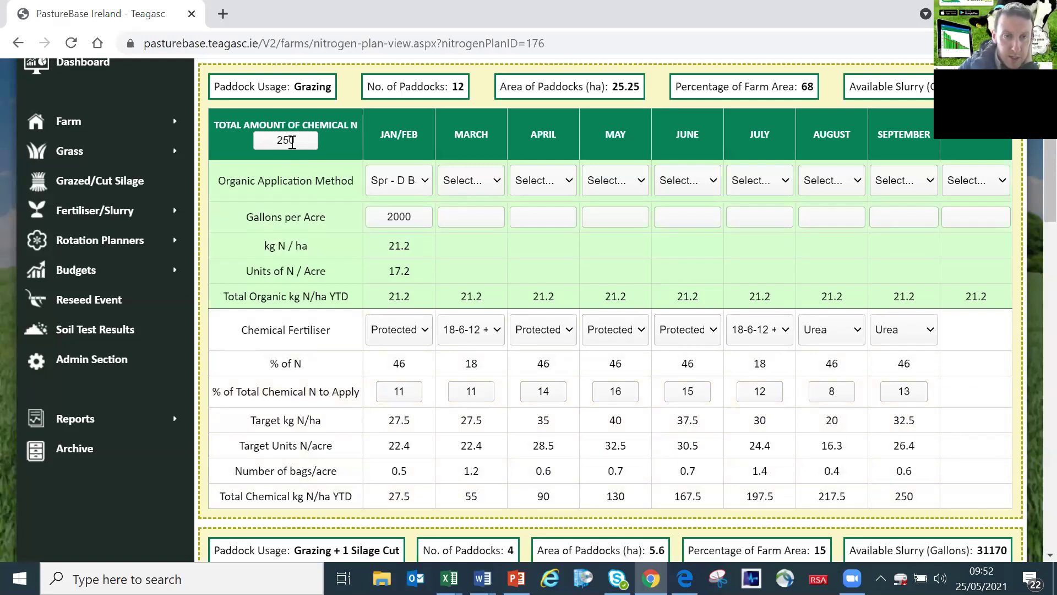
# - Try 200 as Grazing's total amount of chemical N and restore it to 250
pyautogui.doubleClick(272, 142)
pyautogui.click(296, 142)
pyautogui.write('00')
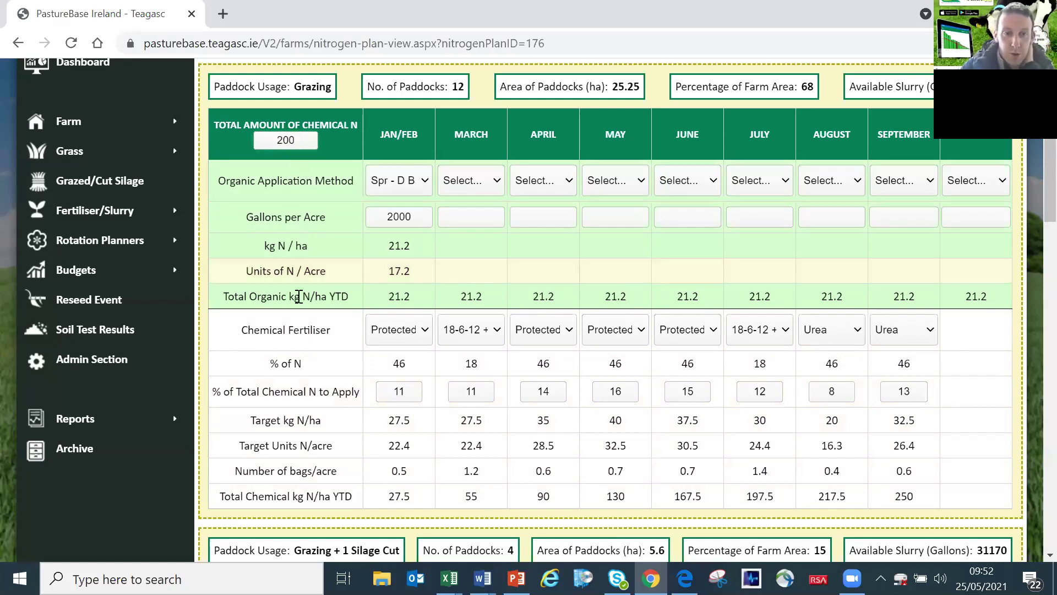
pyautogui.click(373, 390)
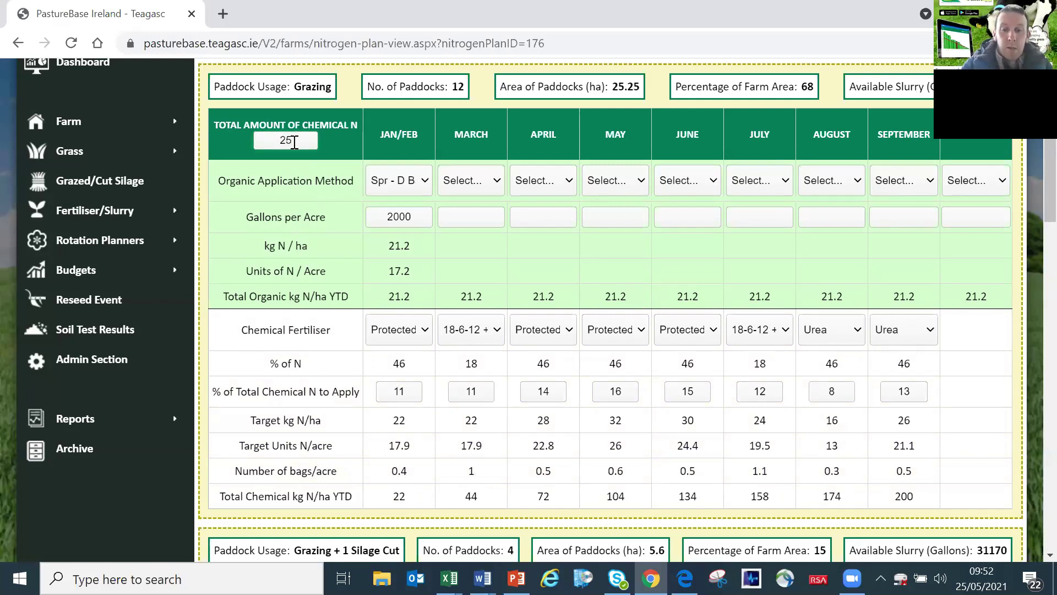
pyautogui.click(323, 388)
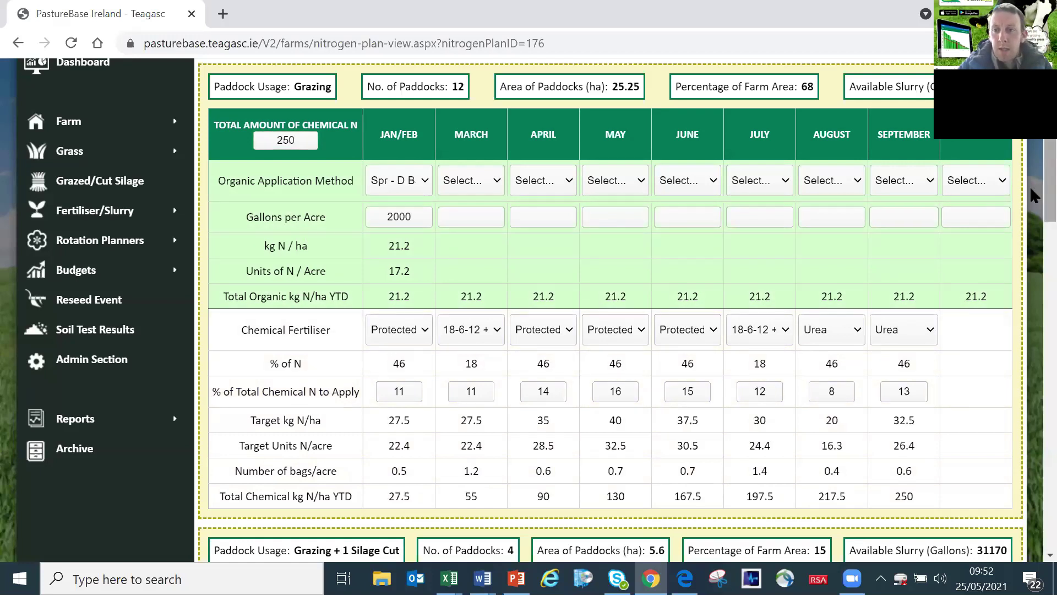
# - Set the March slurry for Grazing + 1 Silage Cut to the Spr - D B application method at 2000 gallons per acre
pyautogui.scroll(-1, 506, 261)
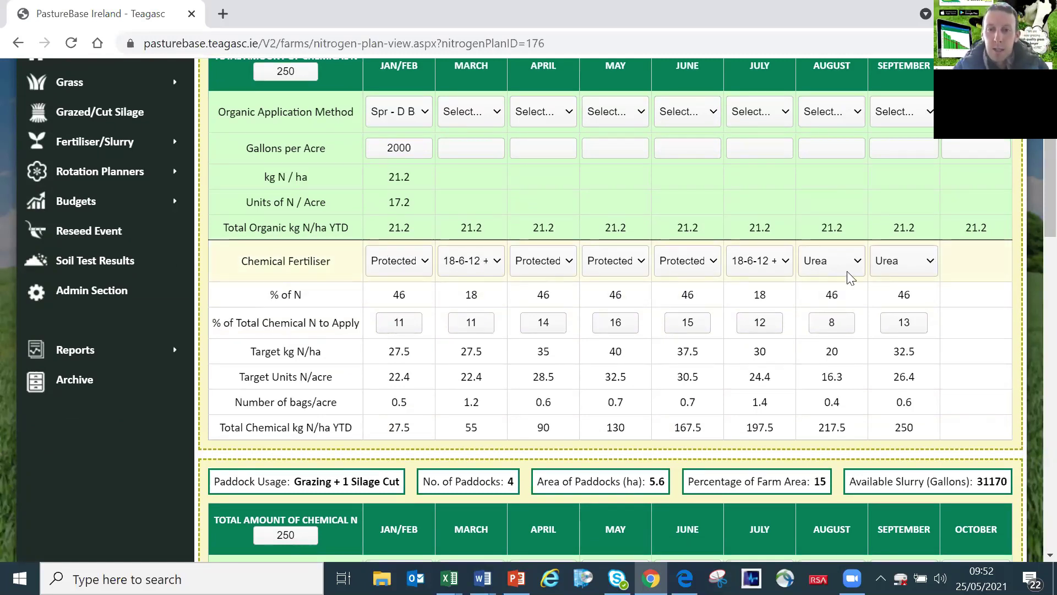
pyautogui.scroll(-2, 1030, 191)
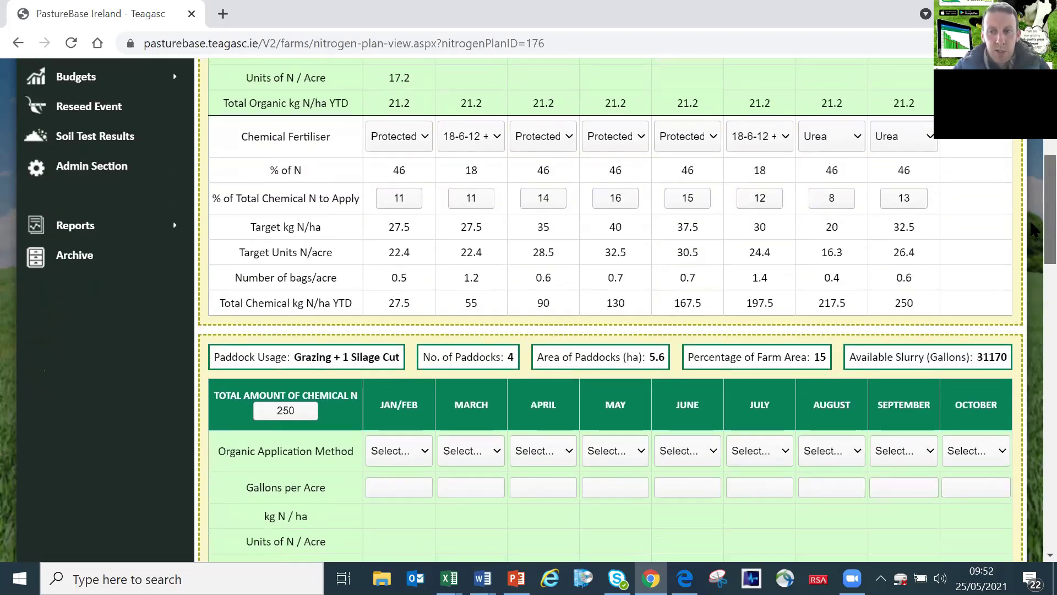
pyautogui.scroll(-1, 1030, 219)
pyautogui.scroll(5, 1033, 167)
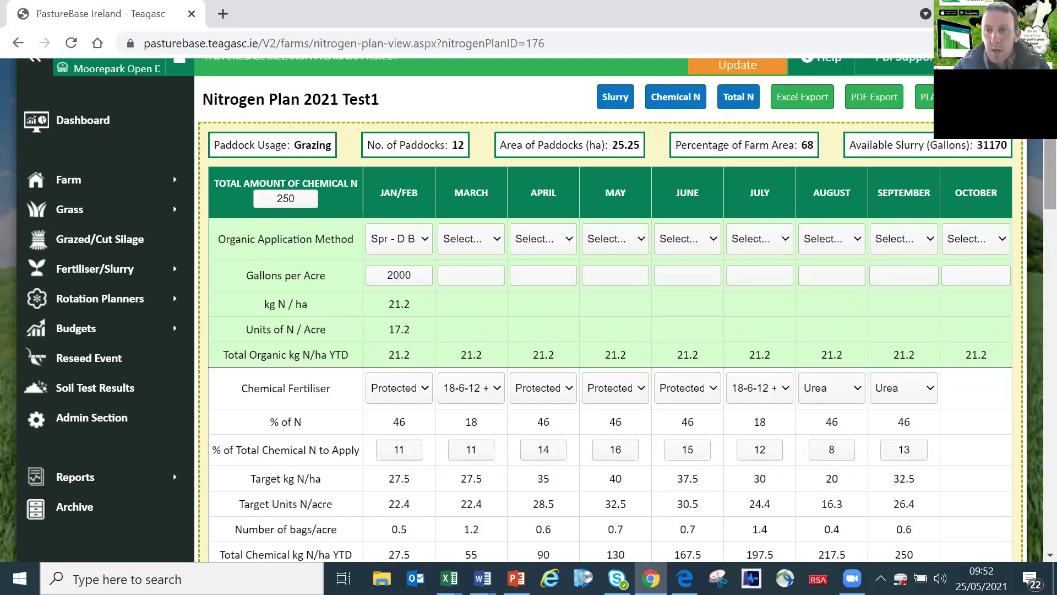
pyautogui.scroll(-3, 1029, 149)
pyautogui.scroll(-5, 1030, 172)
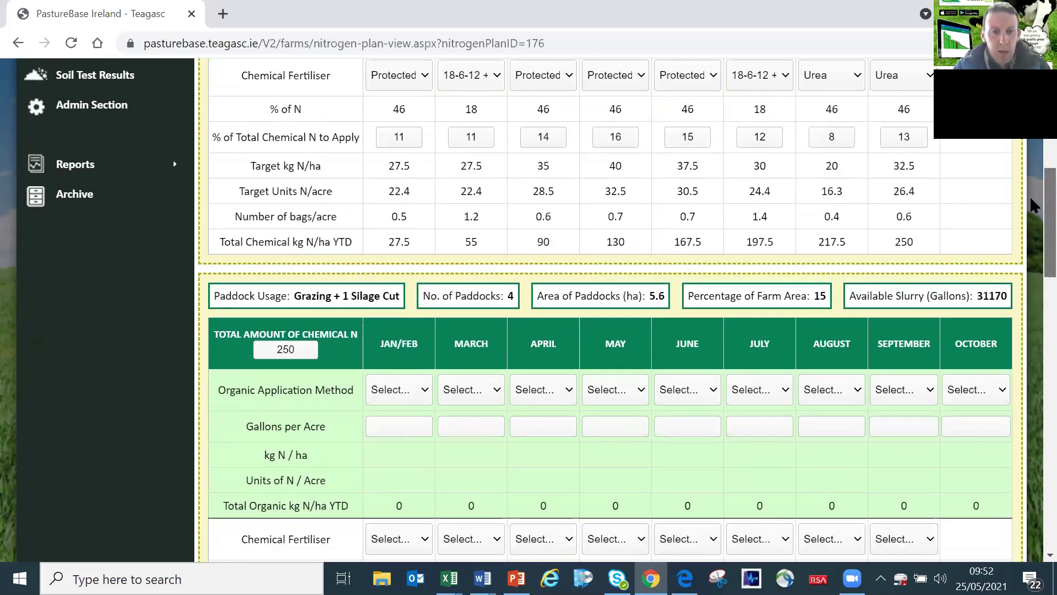
pyautogui.scroll(-1, 1030, 230)
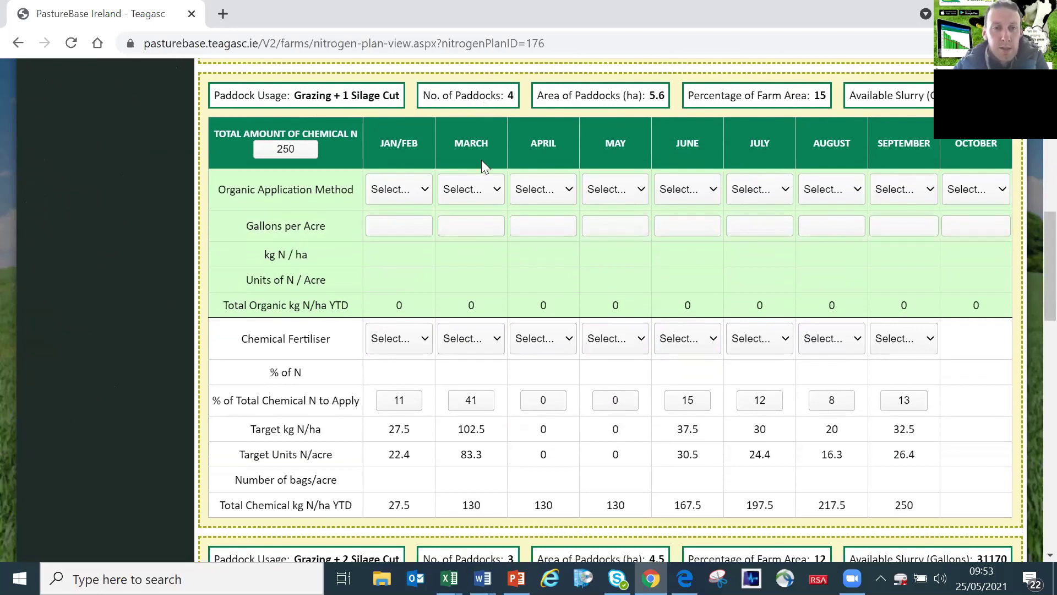
pyautogui.click(469, 193)
pyautogui.click(471, 222)
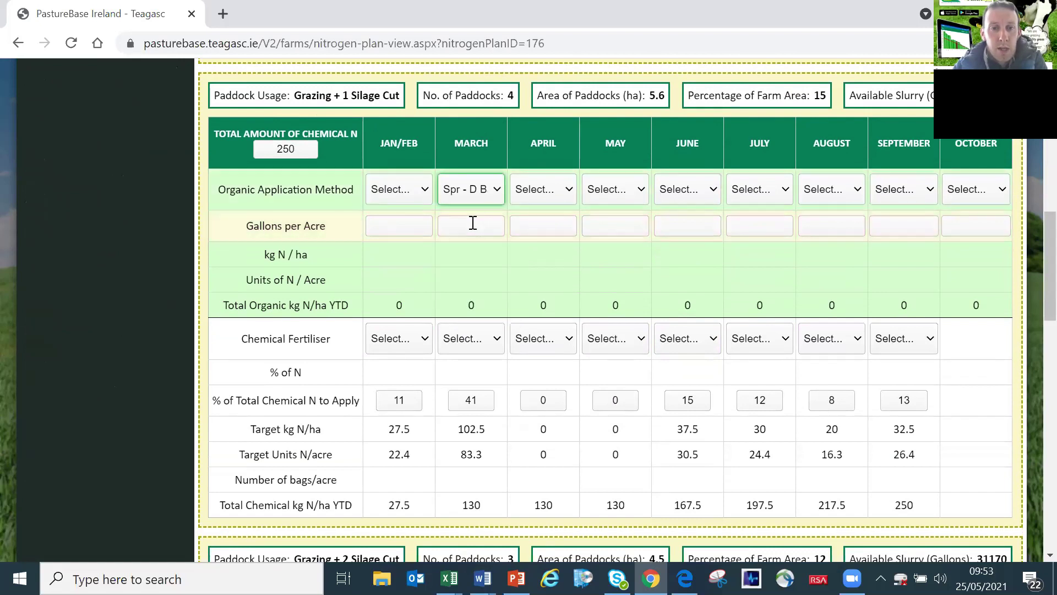
pyautogui.click(472, 223)
pyautogui.write('2000')
pyautogui.click(390, 278)
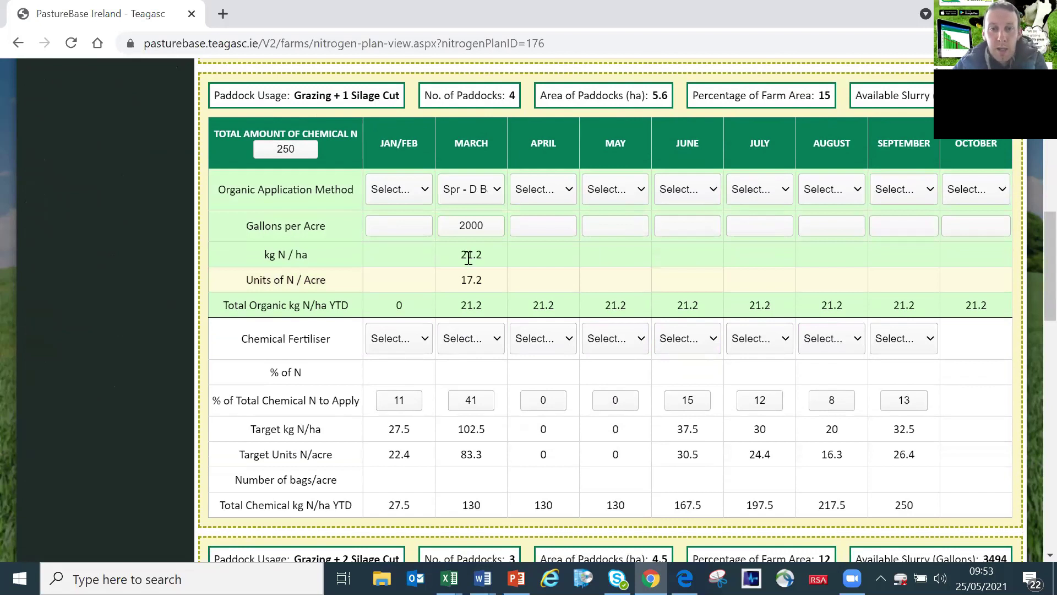
# - Set the Grazing + 1 Silage Cut chemical fertiliser to Urea for January/February and 24-2.5-10 Cut Sward for March
pyautogui.click(414, 337)
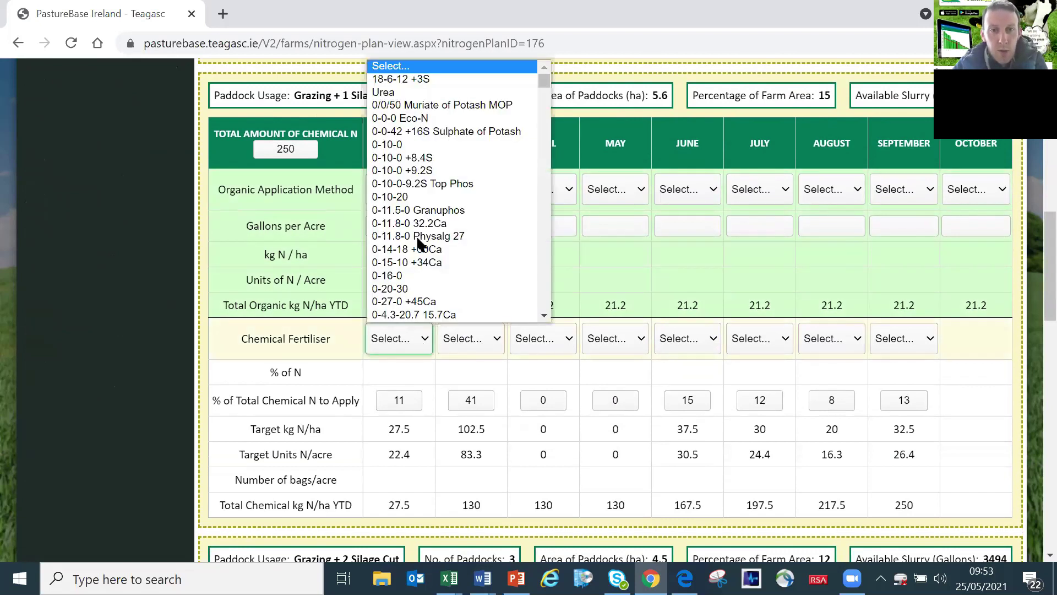
pyautogui.click(415, 93)
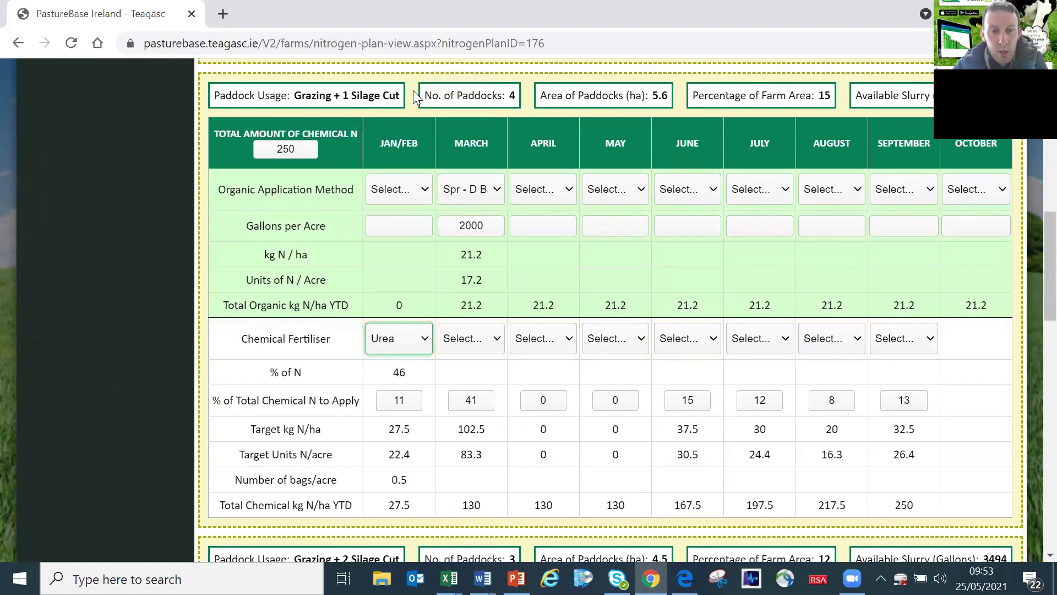
pyautogui.click(480, 341)
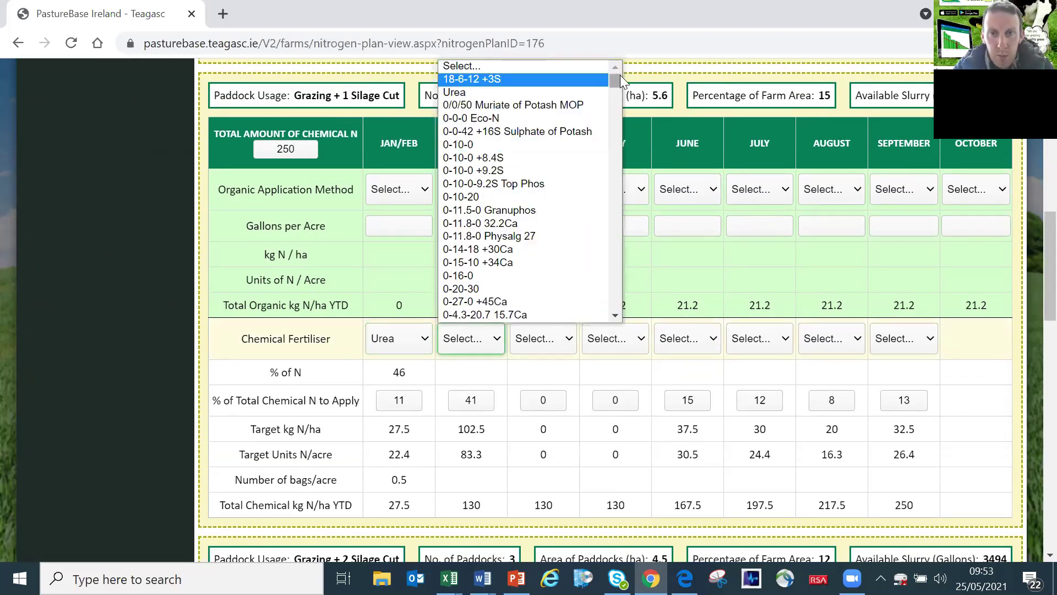
pyautogui.moveTo(617, 80); pyautogui.dragTo(616, 203)
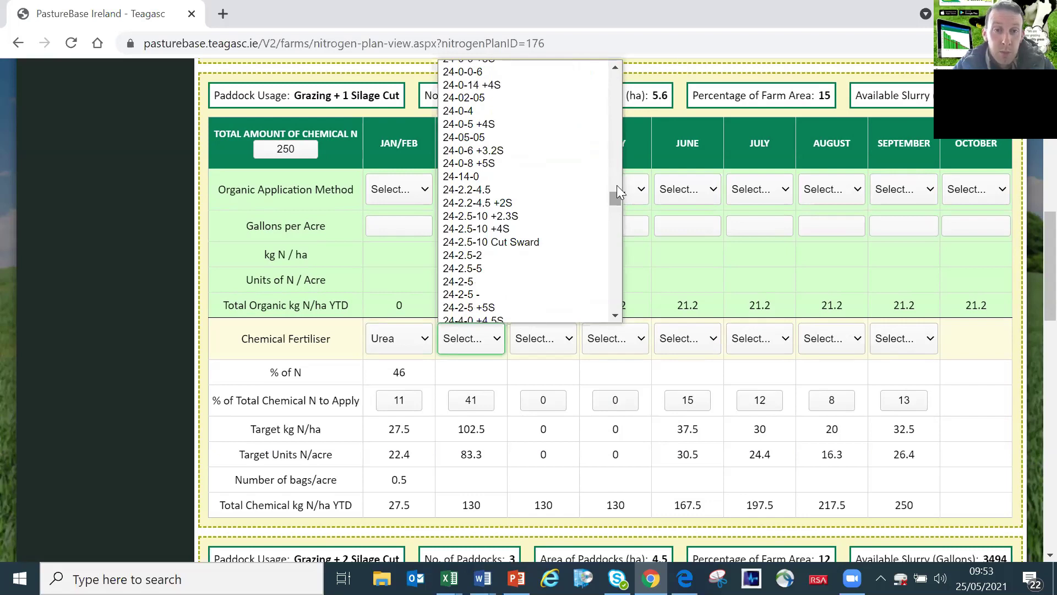
pyautogui.click(615, 67)
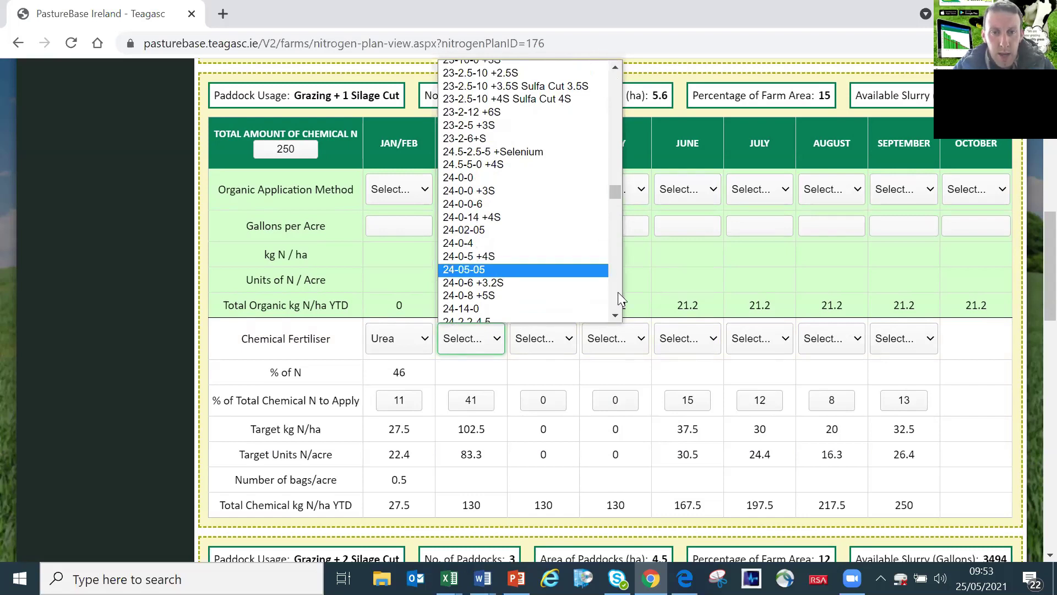
pyautogui.click(616, 318)
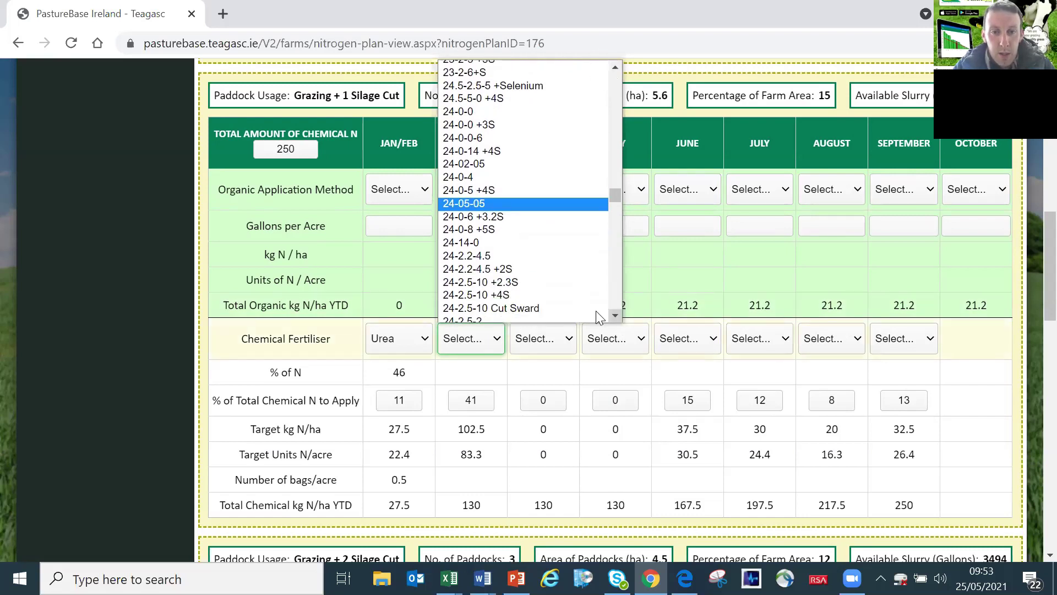
pyautogui.click(546, 303)
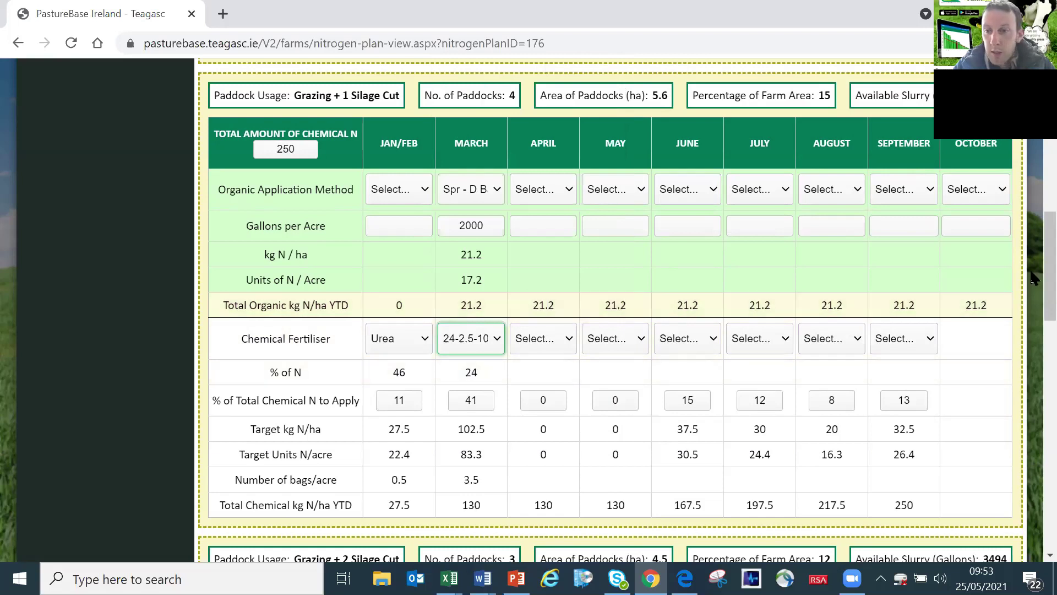
# - Review the Grazing + 1 and Grazing + 2 Silage Cut sections and check the remaining available slurry
pyautogui.scroll(-2, 1031, 280)
pyautogui.scroll(-1, 1033, 284)
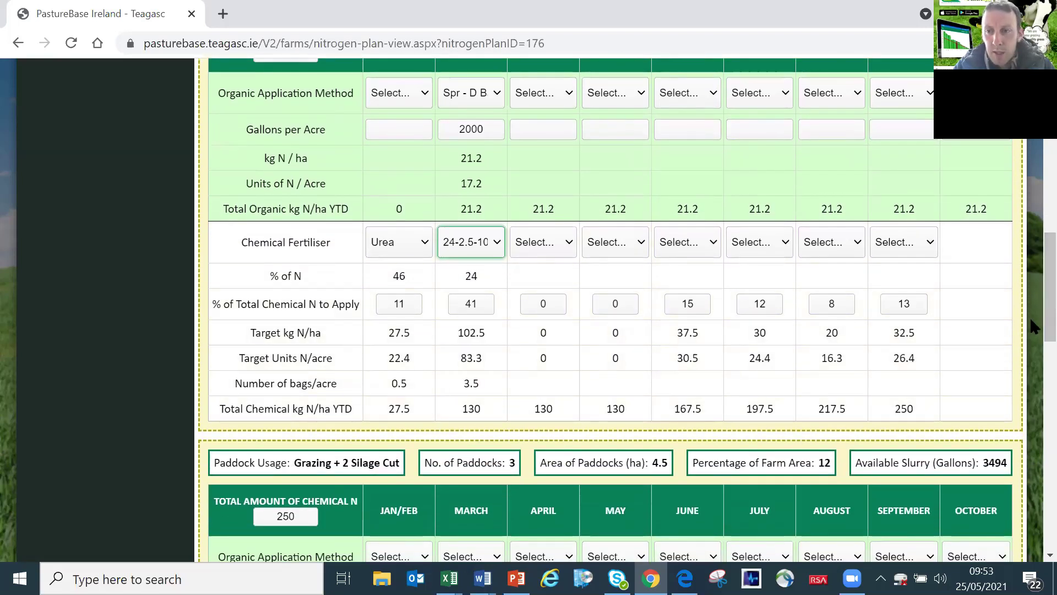
pyautogui.scroll(-2, 1030, 325)
pyautogui.scroll(-4, 1030, 358)
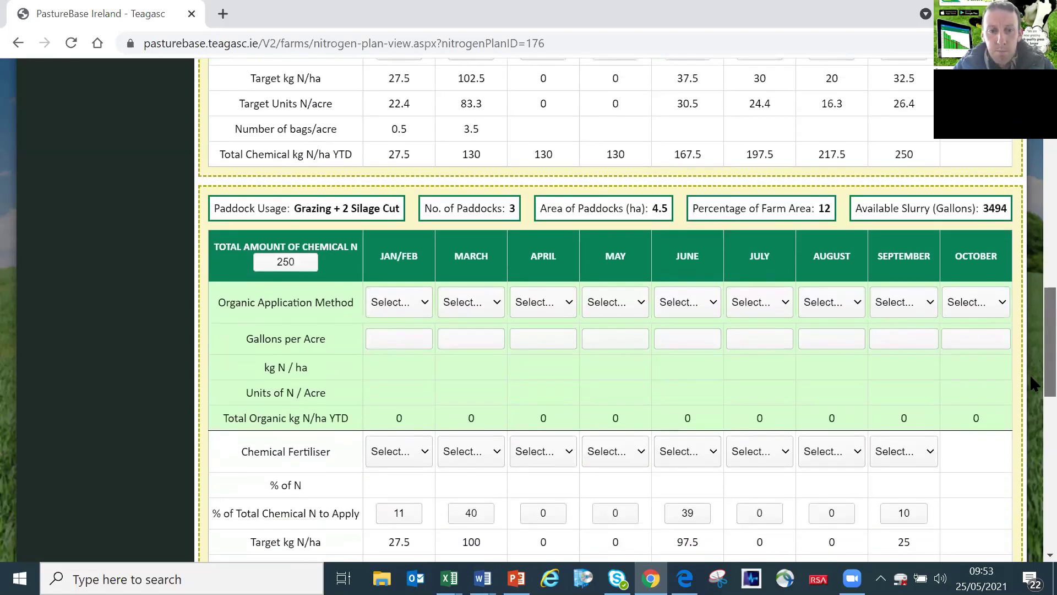
pyautogui.scroll(6, 1030, 319)
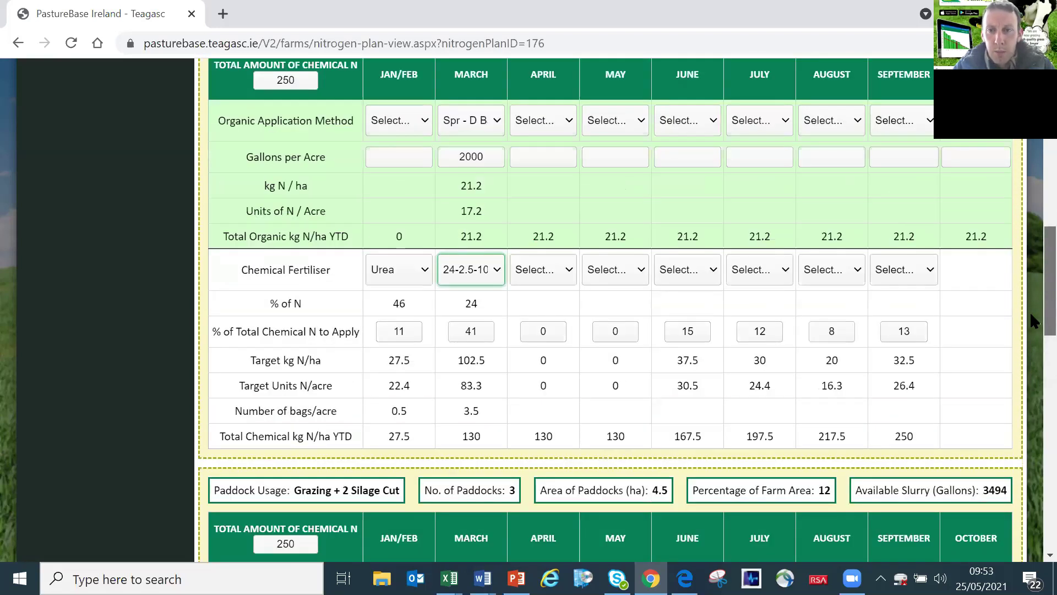
pyautogui.scroll(1, 1031, 307)
pyautogui.scroll(6, 1030, 297)
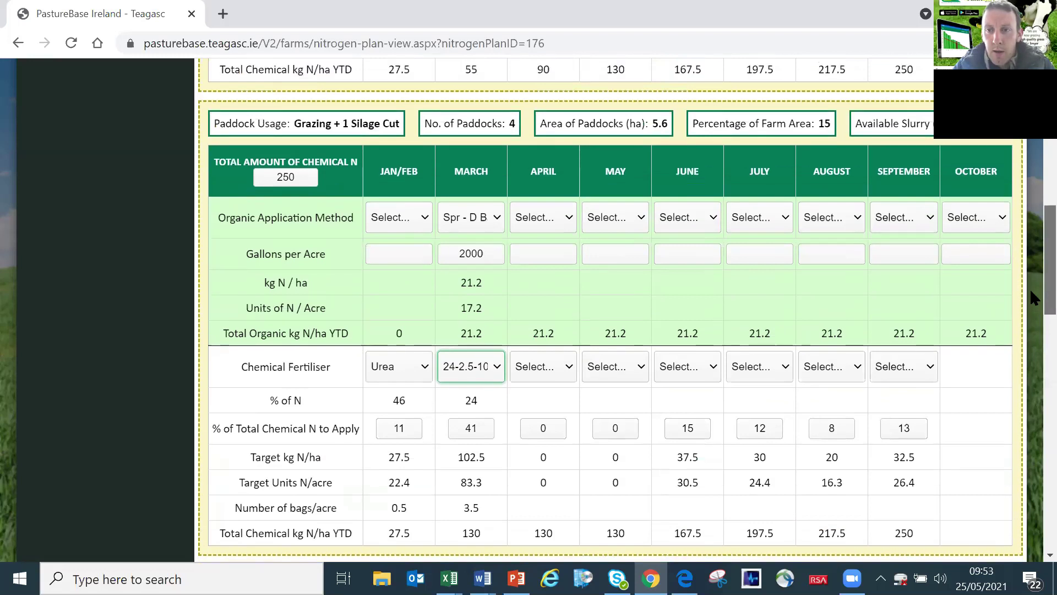
pyautogui.scroll(-2, 1035, 232)
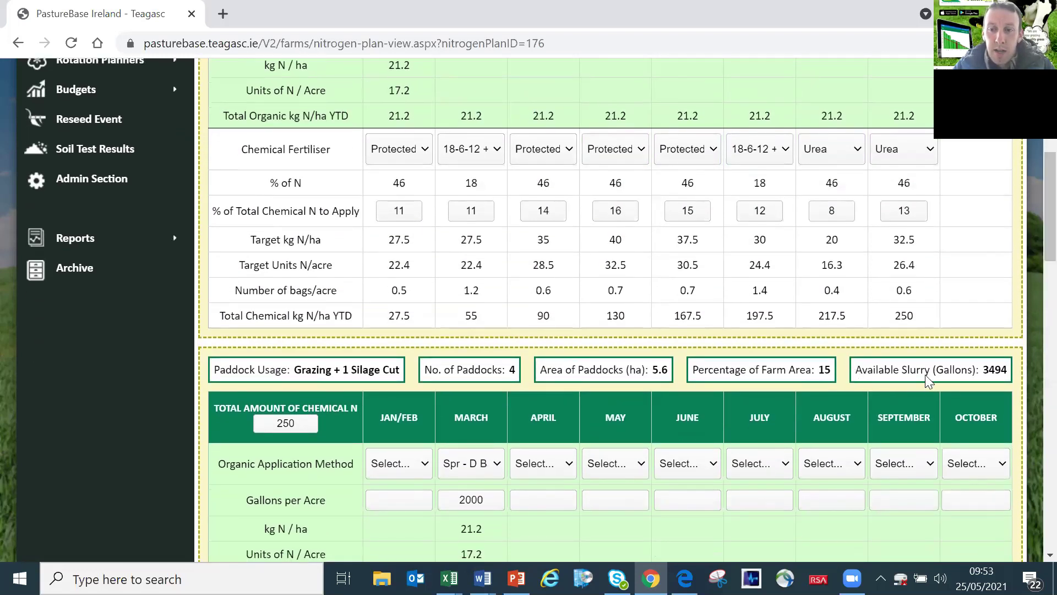
# - Check the available slurry gallons for Grazing + 1 Silage Cut and look up the plan's Slurry report
pyautogui.moveTo(993, 373); pyautogui.dragTo(983, 373)
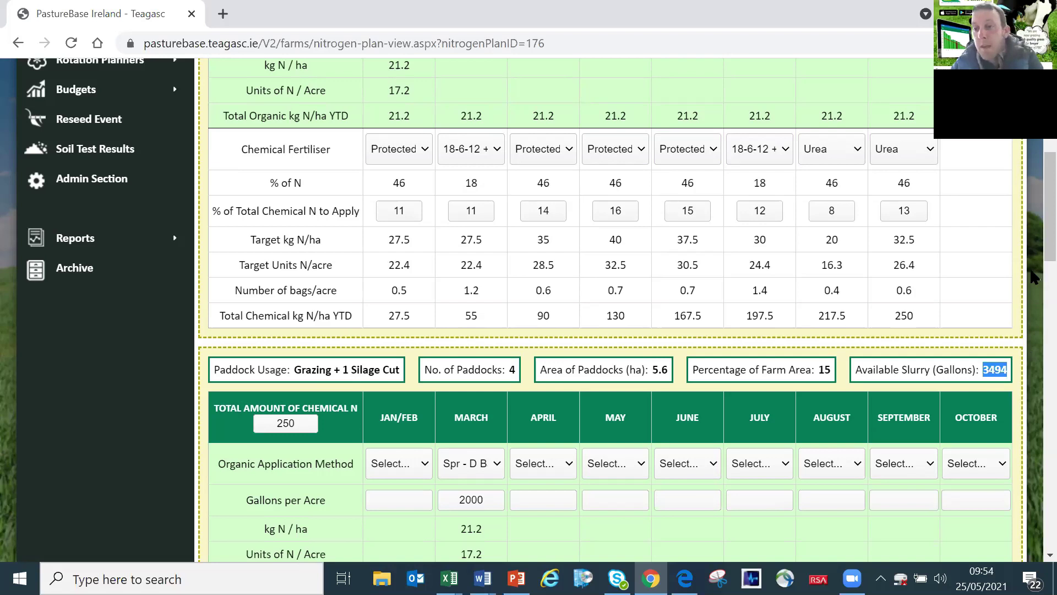
pyautogui.scroll(6, 1033, 237)
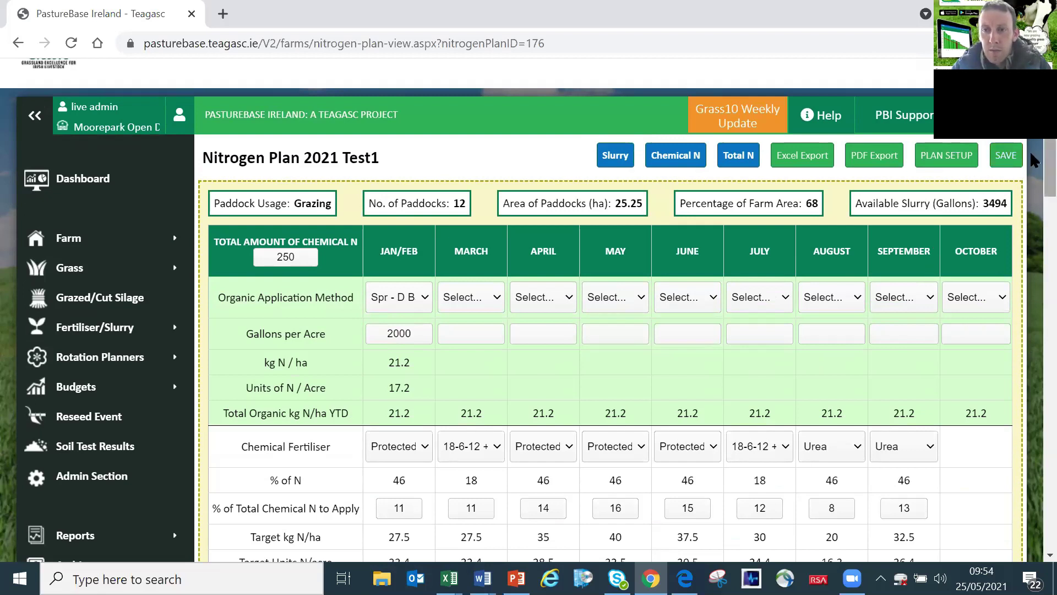
pyautogui.scroll(1, 1032, 160)
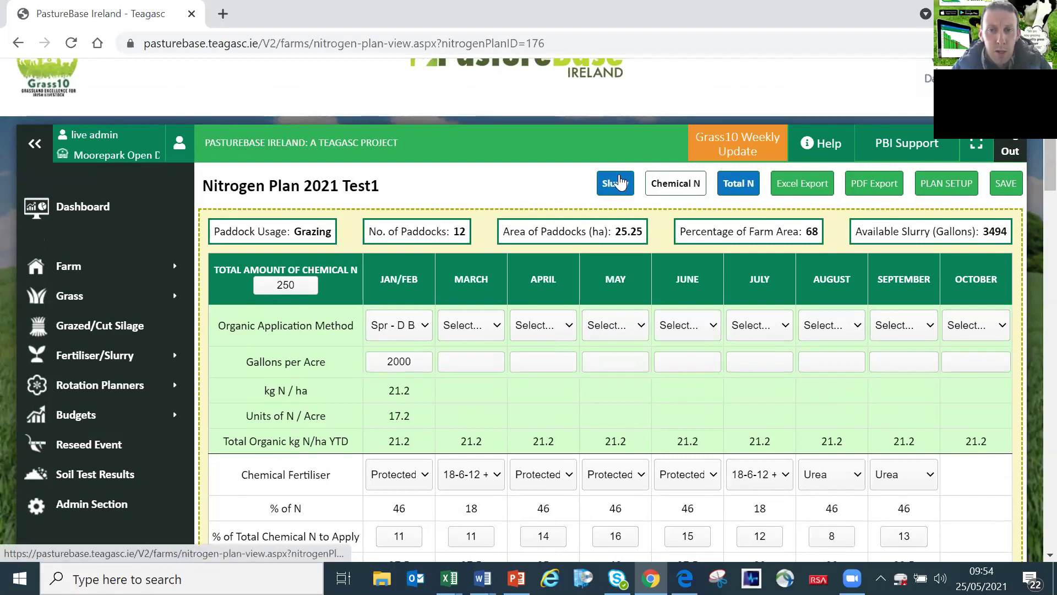
pyautogui.click(611, 189)
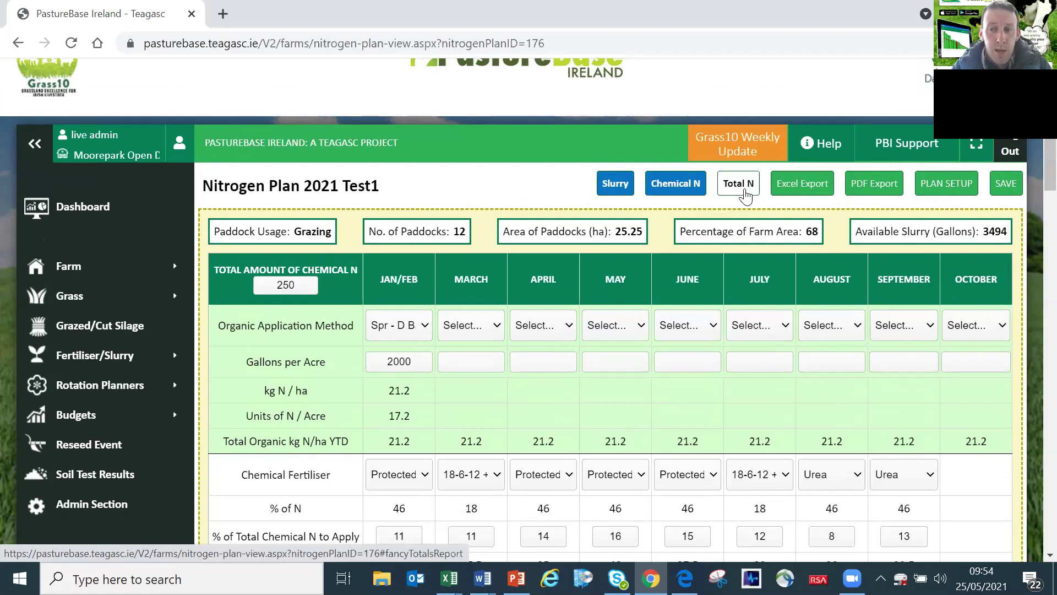
# - Review target and actual nitrogen in the Chemical N report's farm summary and Grazing paddock table, and close the report
pyautogui.click(668, 182)
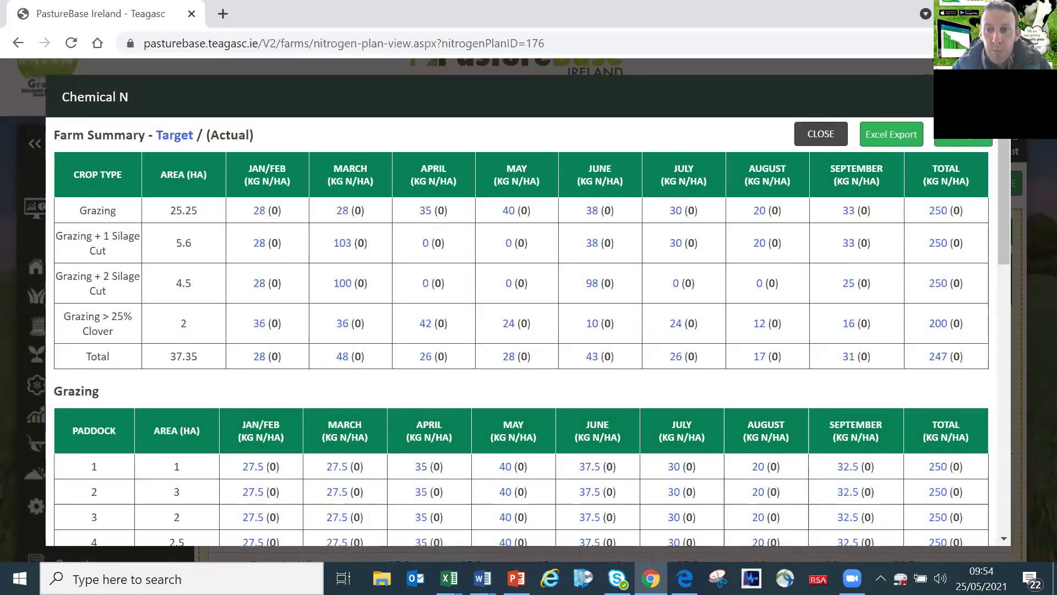
pyautogui.scroll(-1, 983, 151)
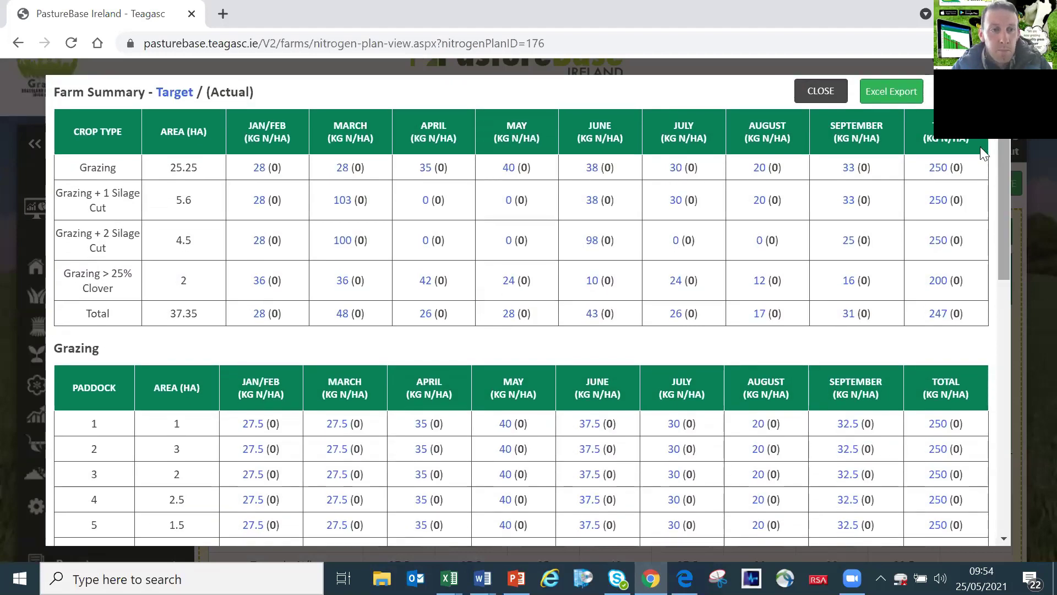
pyautogui.moveTo(157, 92); pyautogui.dragTo(194, 92)
pyautogui.click(171, 96)
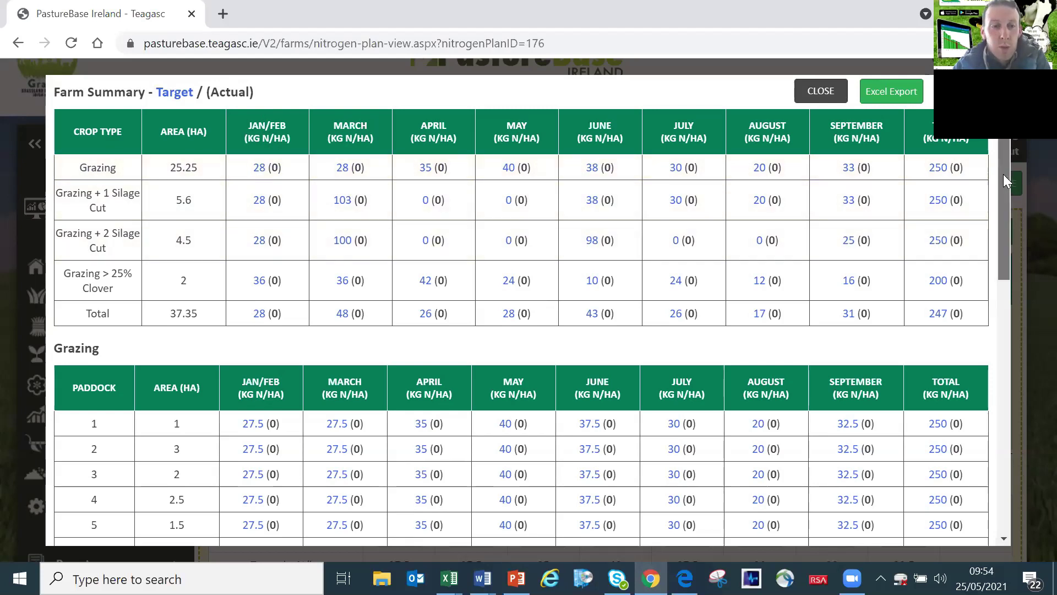
pyautogui.scroll(-4, 1007, 181)
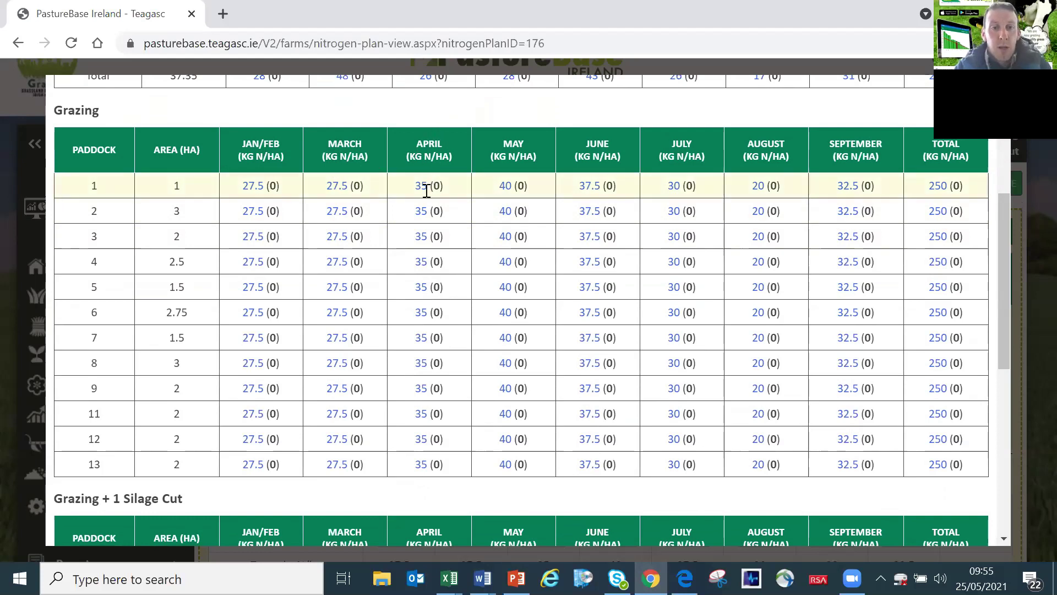
pyautogui.click(1006, 283)
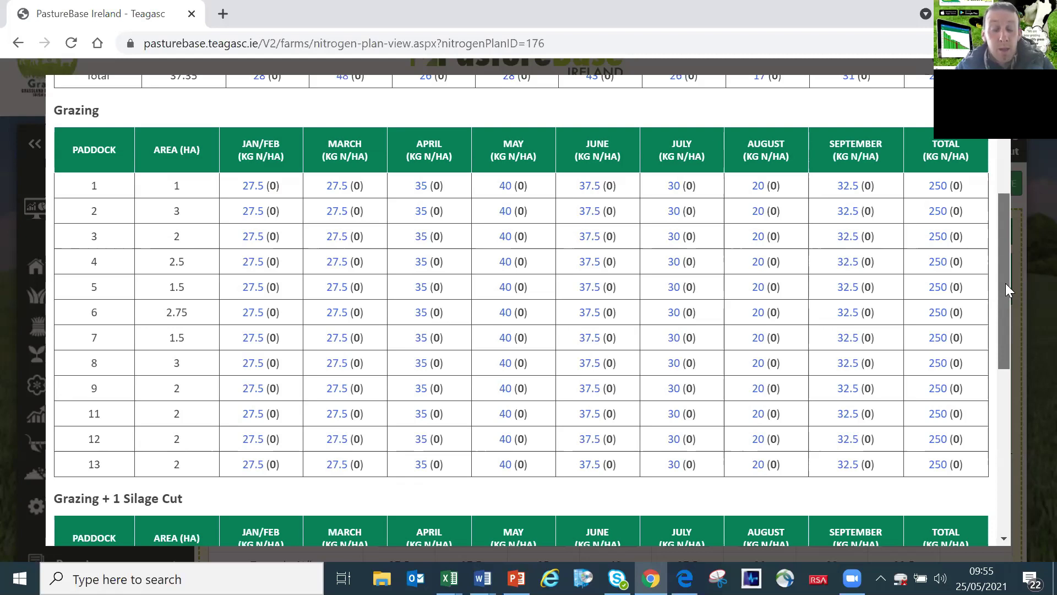
pyautogui.moveTo(1005, 283); pyautogui.dragTo(1007, 183)
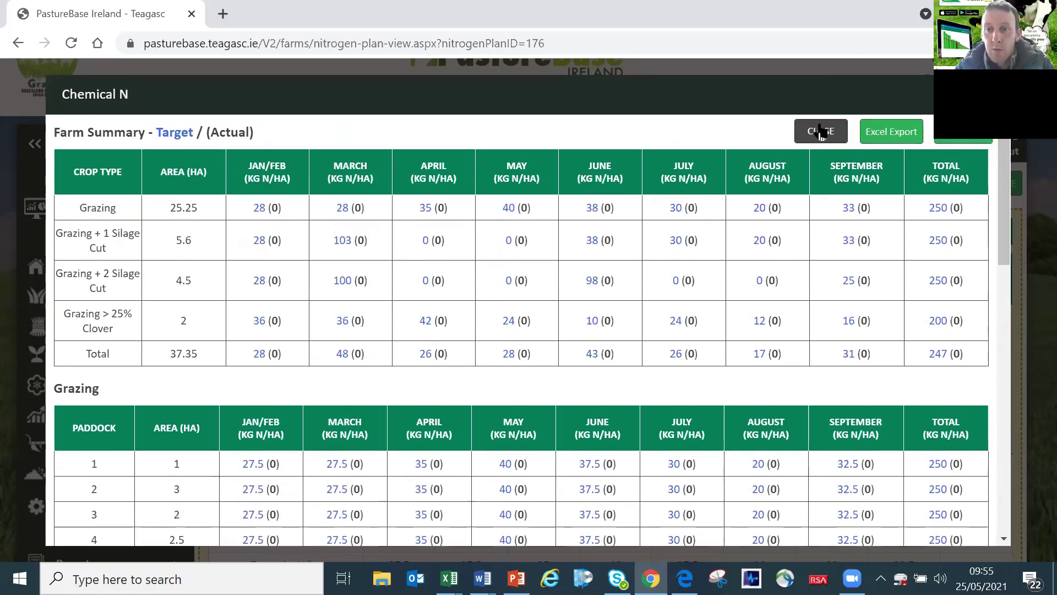
pyautogui.click(814, 130)
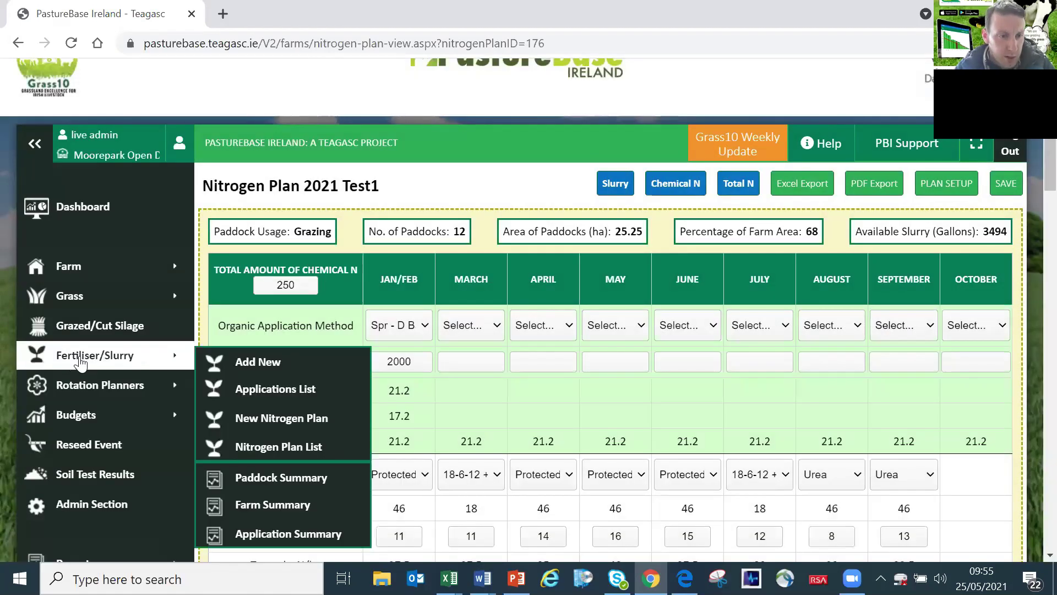
# - Start a new fertiliser/slurry application covering all paddocks, with 25/01/2021 as the application date
pyautogui.moveTo(119, 365)
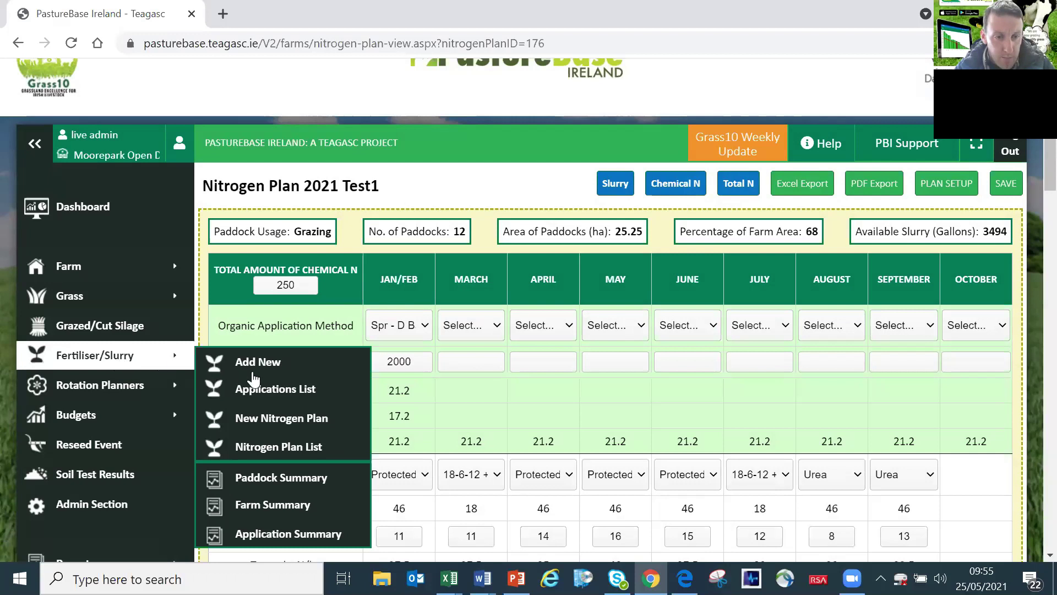
pyautogui.click(301, 367)
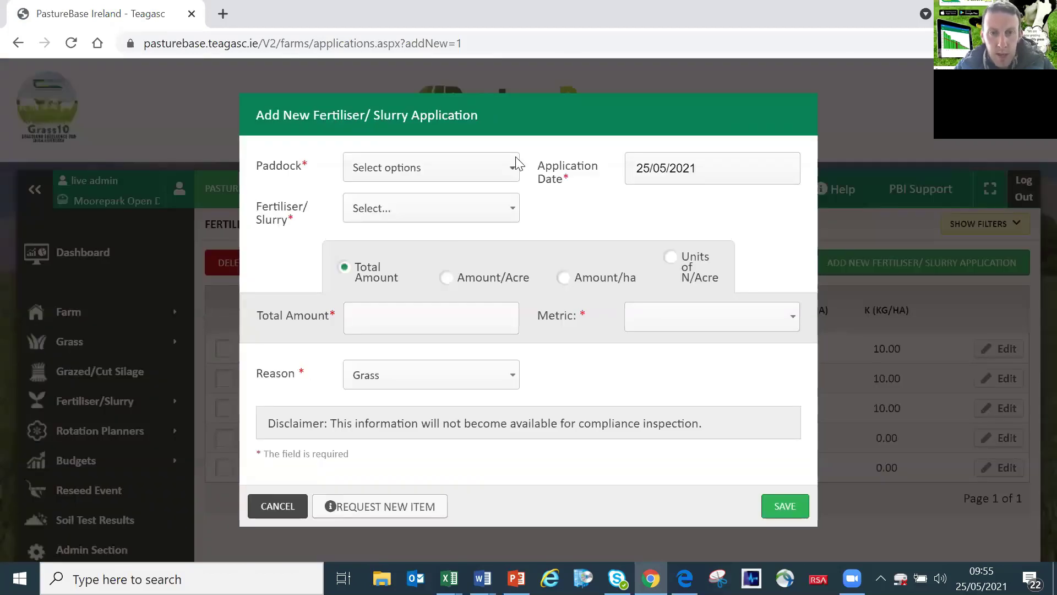
pyautogui.click(498, 172)
pyautogui.click(367, 196)
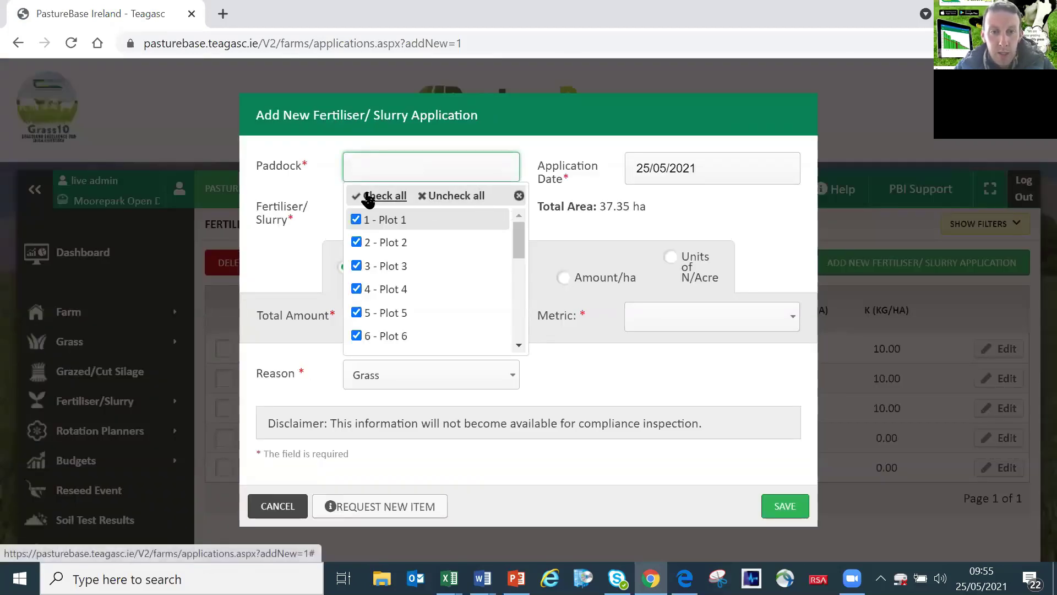
pyautogui.click(663, 171)
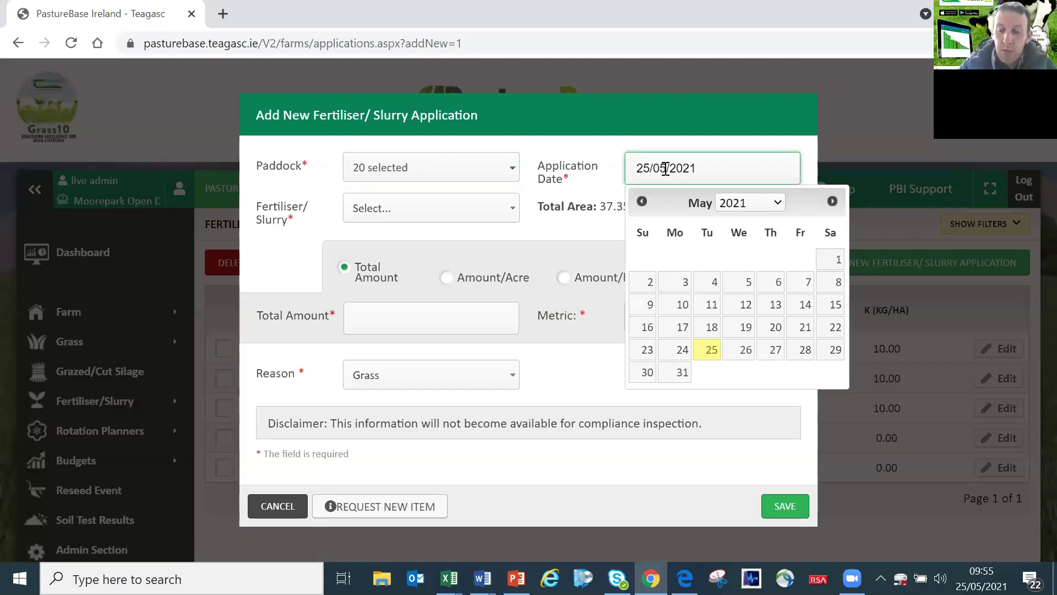
pyautogui.press('BackSpace')
pyautogui.write('1')
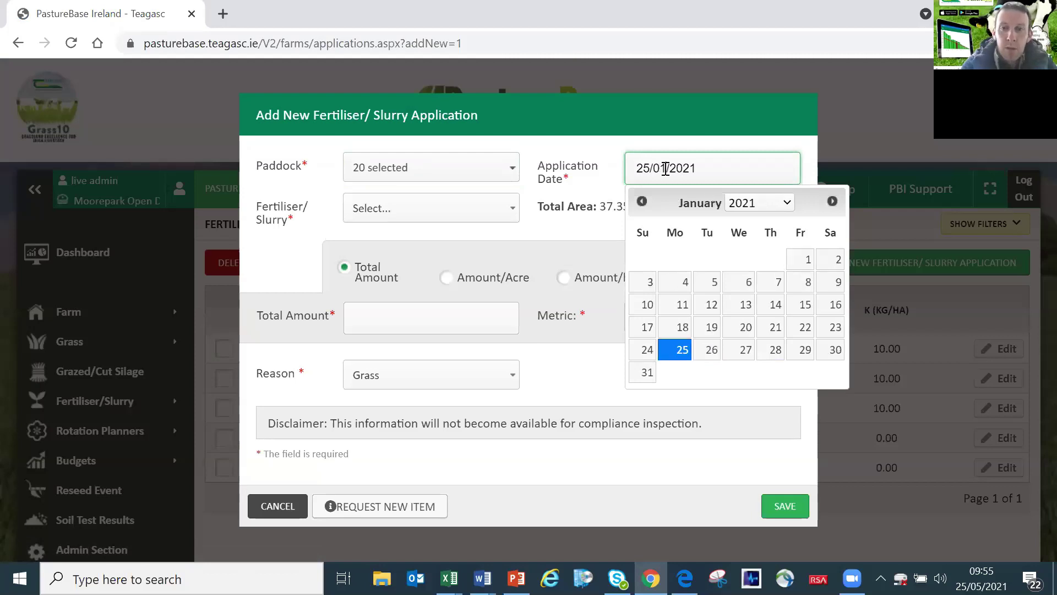
pyautogui.click(534, 238)
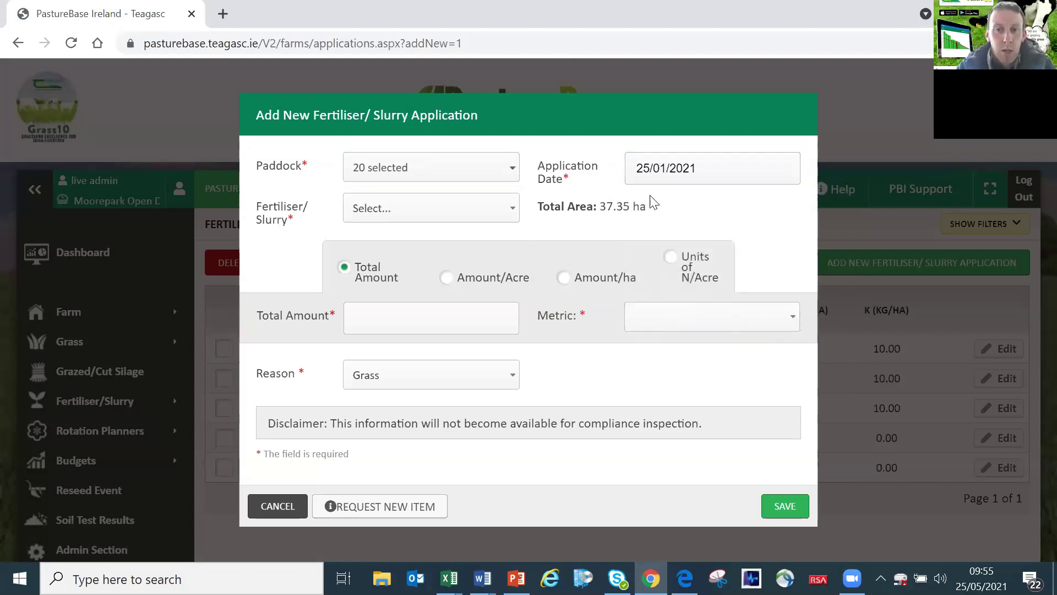
# - Set the application to Urea at 23 units of N per acre, keep Grass as the reason, and save it
pyautogui.click(492, 214)
pyautogui.click(478, 264)
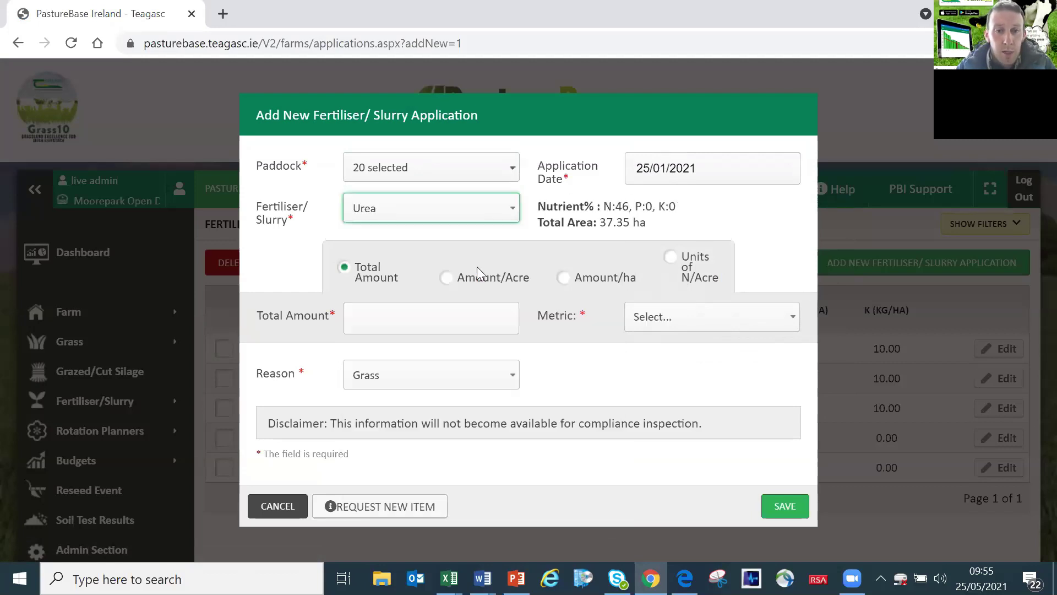
pyautogui.click(459, 283)
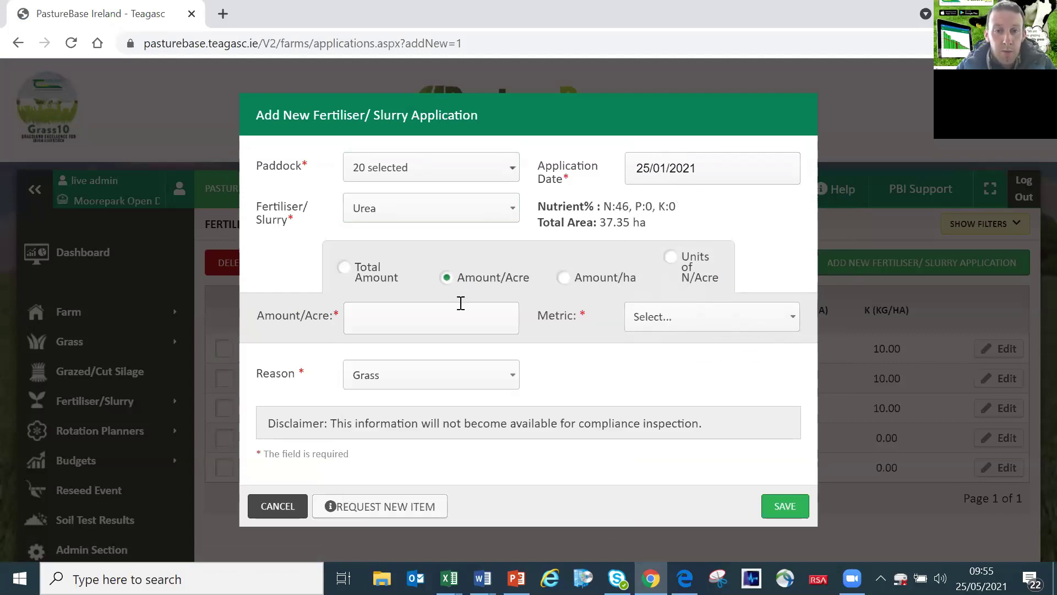
pyautogui.click(456, 314)
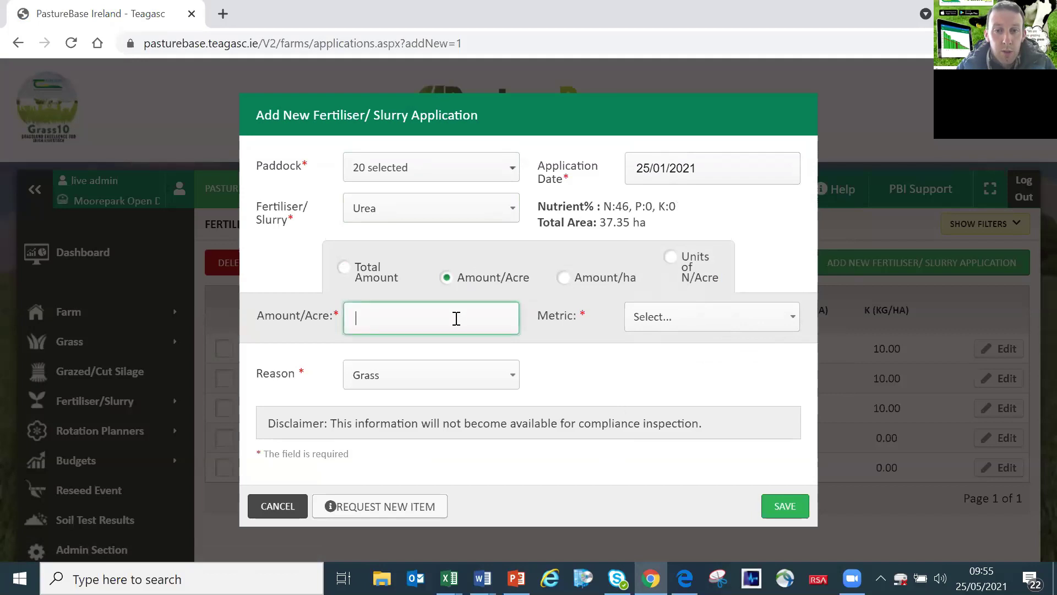
pyautogui.click(672, 257)
pyautogui.click(425, 318)
pyautogui.write('23')
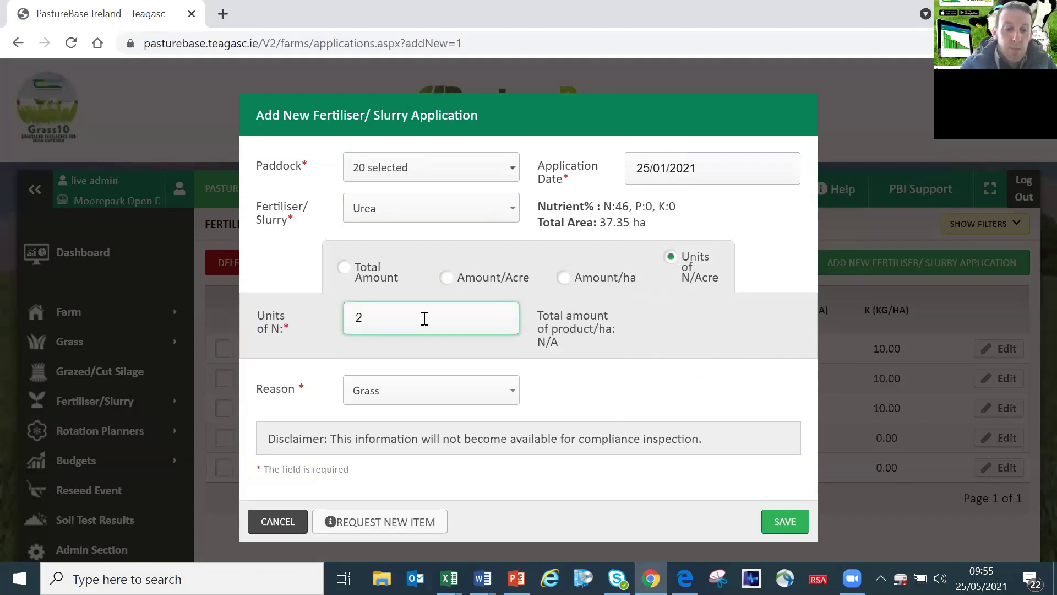
pyautogui.click(506, 372)
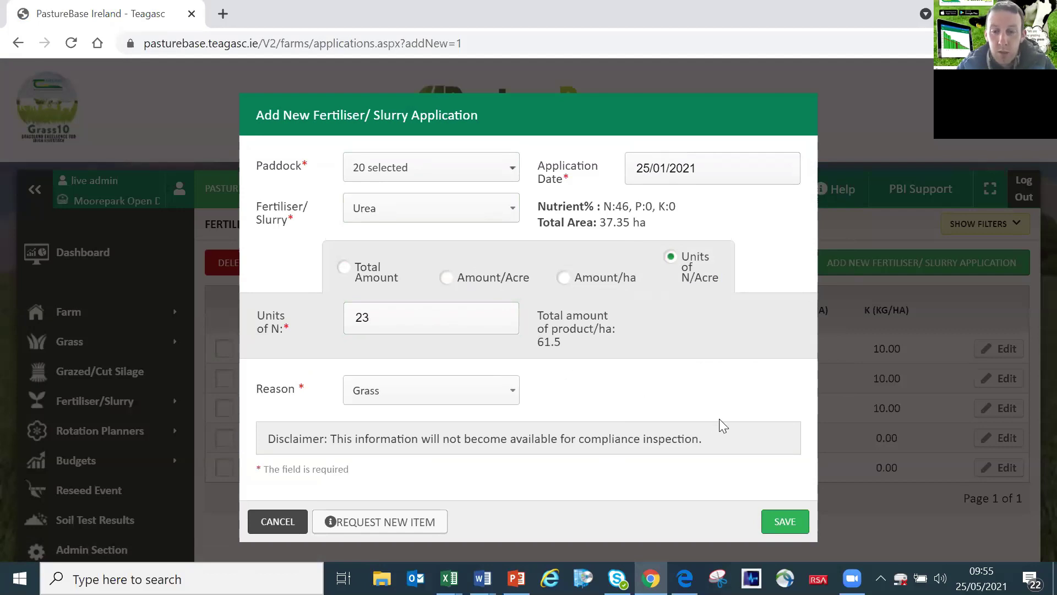
pyautogui.click(785, 522)
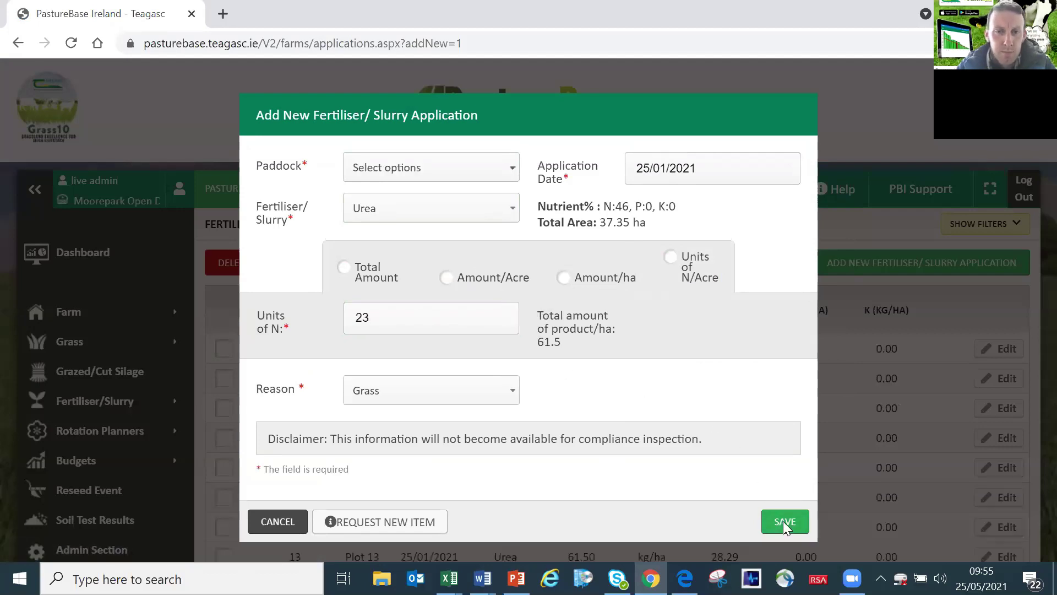
# - Check the saved applications in the list and reopen Nitrogen Plan 2021 Test1 from the nitrogen plan list
pyautogui.scroll(-2, 1034, 250)
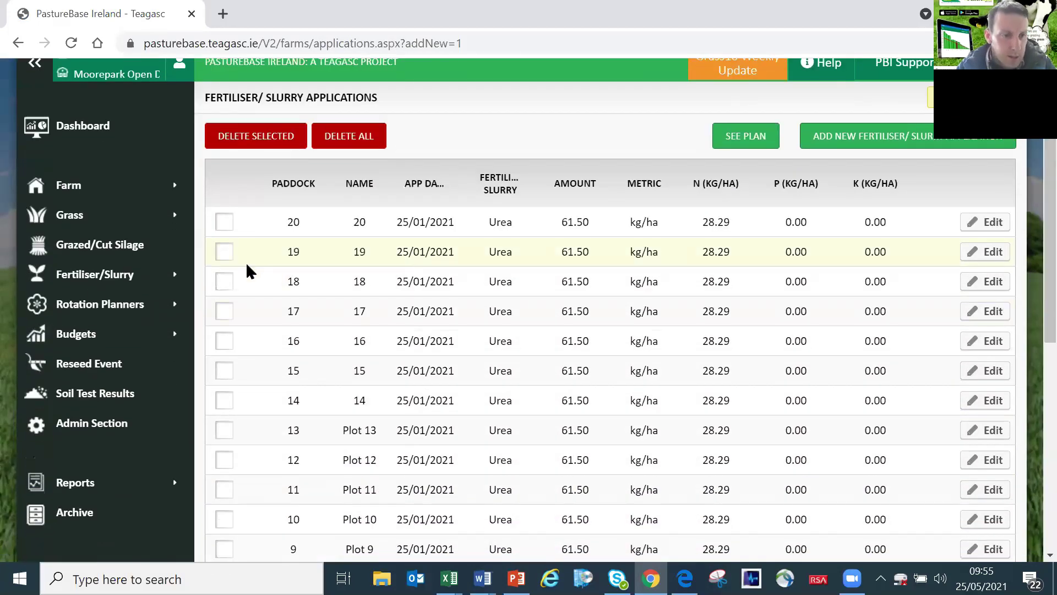
pyautogui.moveTo(269, 336)
pyautogui.moveTo(118, 276)
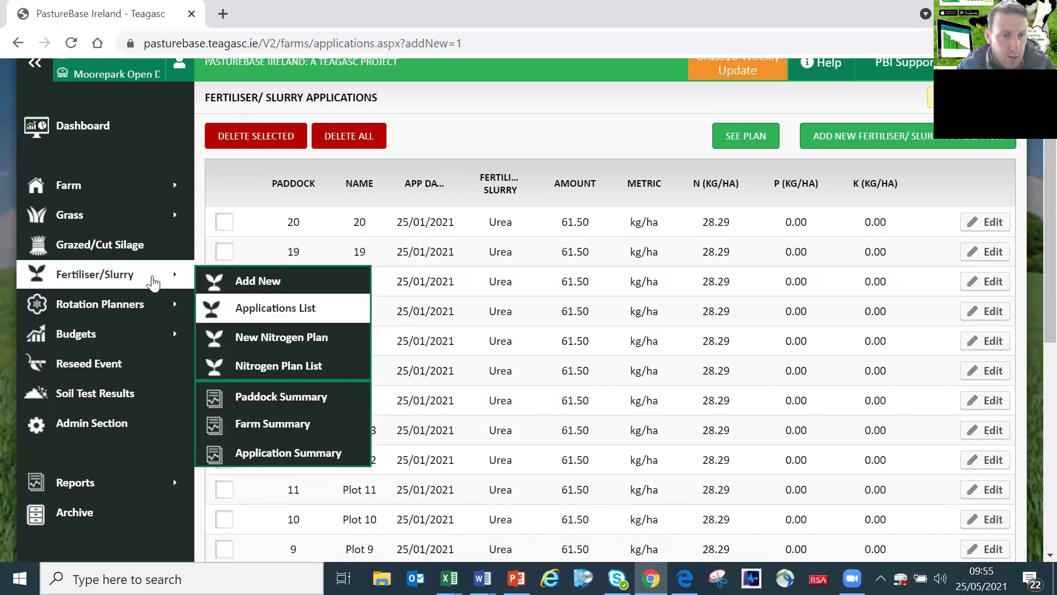
pyautogui.click(291, 374)
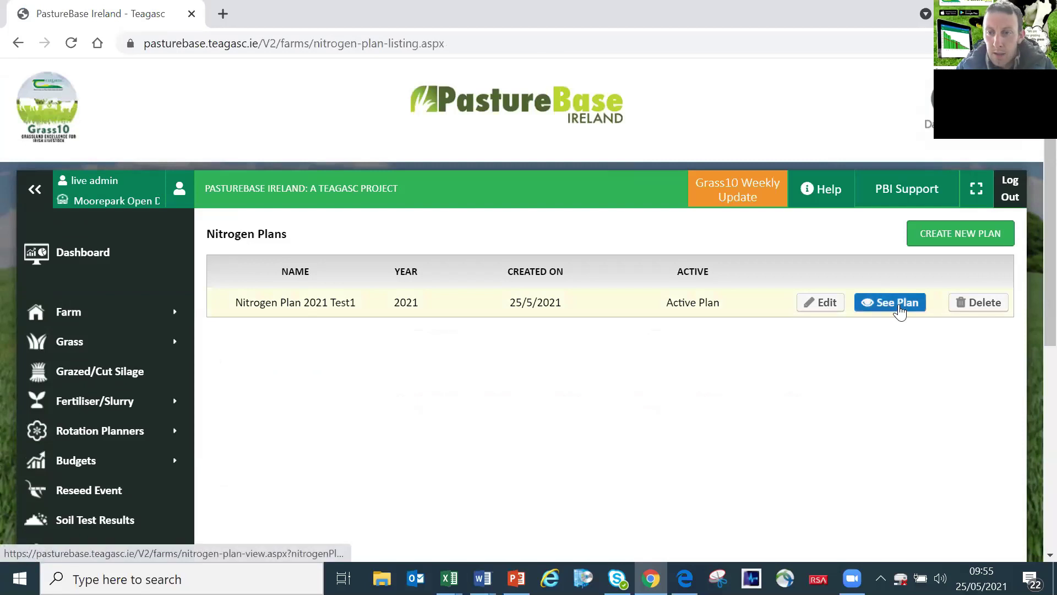
pyautogui.click(898, 309)
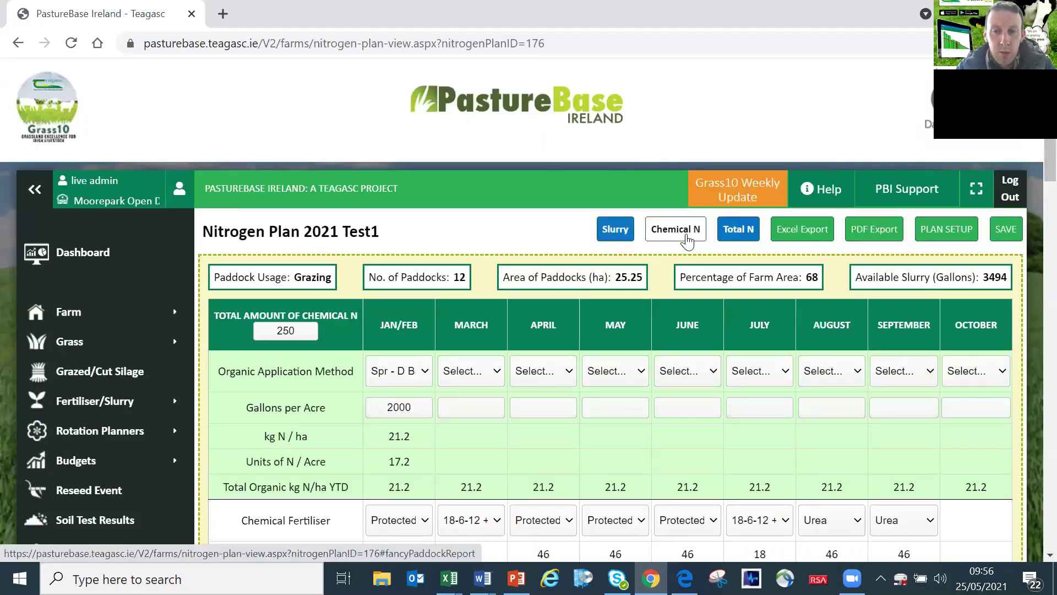
# - Compare the January/February target and actual nitrogen for the Grazing paddocks in the Chemical N report
pyautogui.click(687, 237)
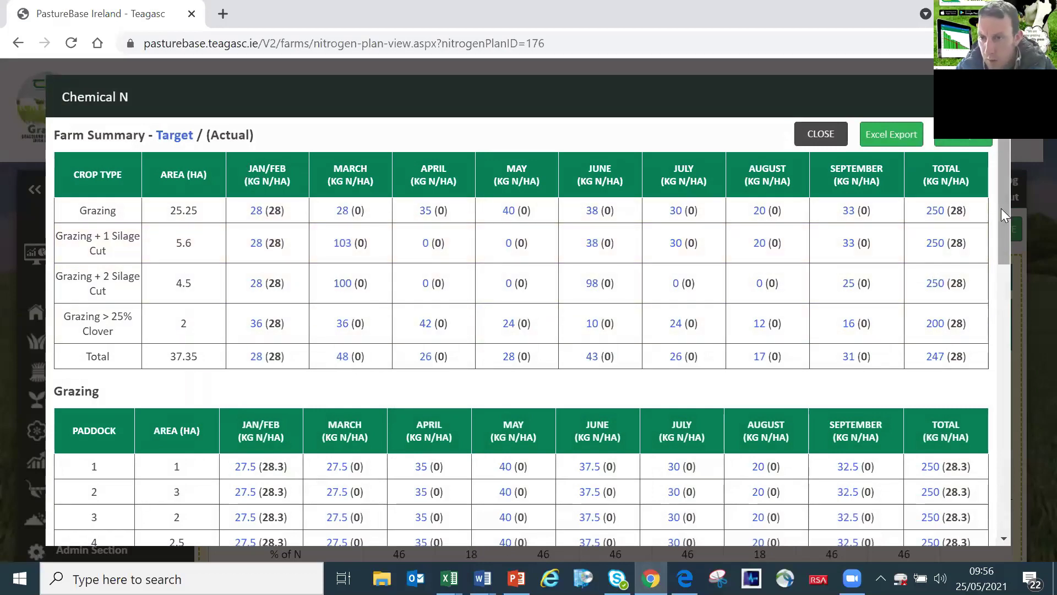
pyautogui.scroll(-1, 1005, 274)
pyautogui.scroll(-4, 1005, 274)
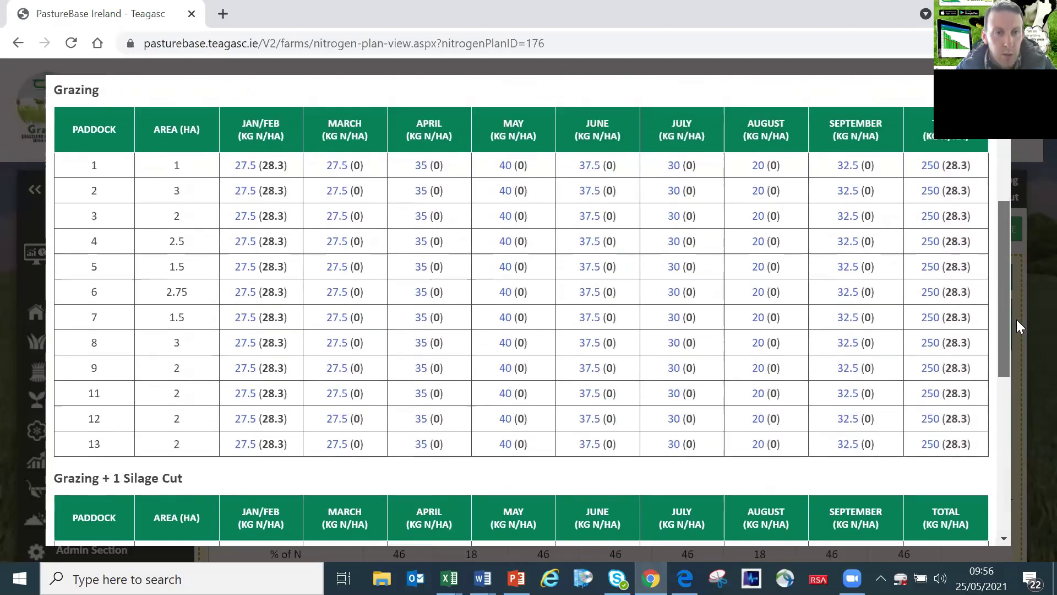
pyautogui.doubleClick(244, 167)
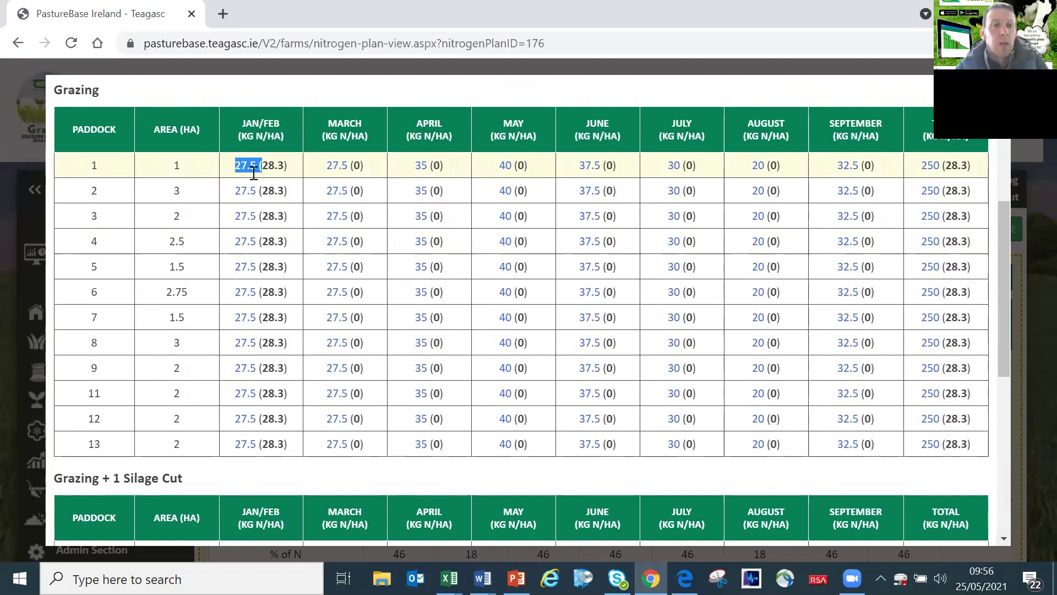
pyautogui.click(238, 182)
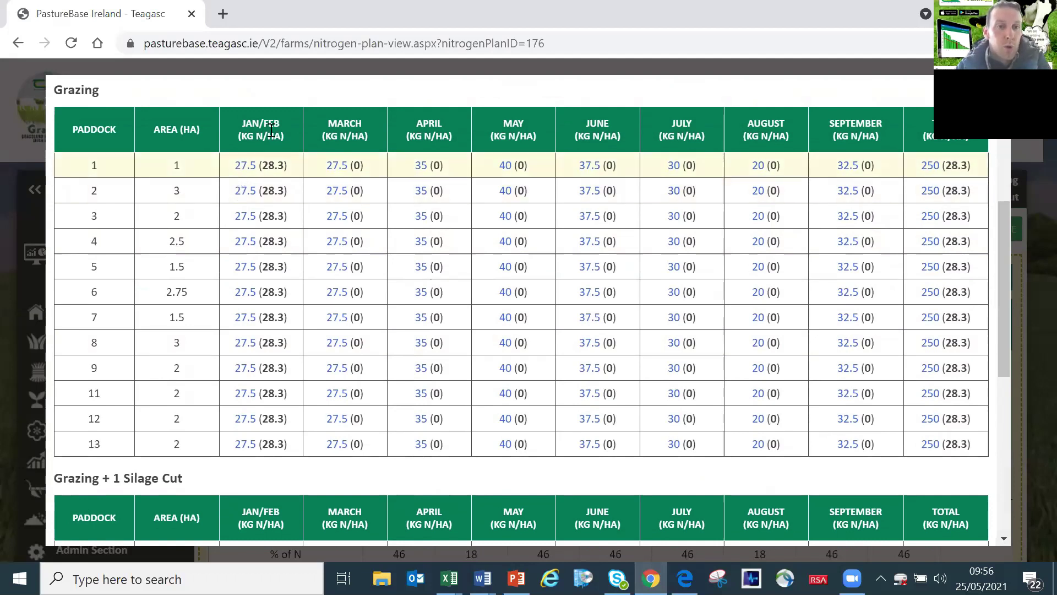